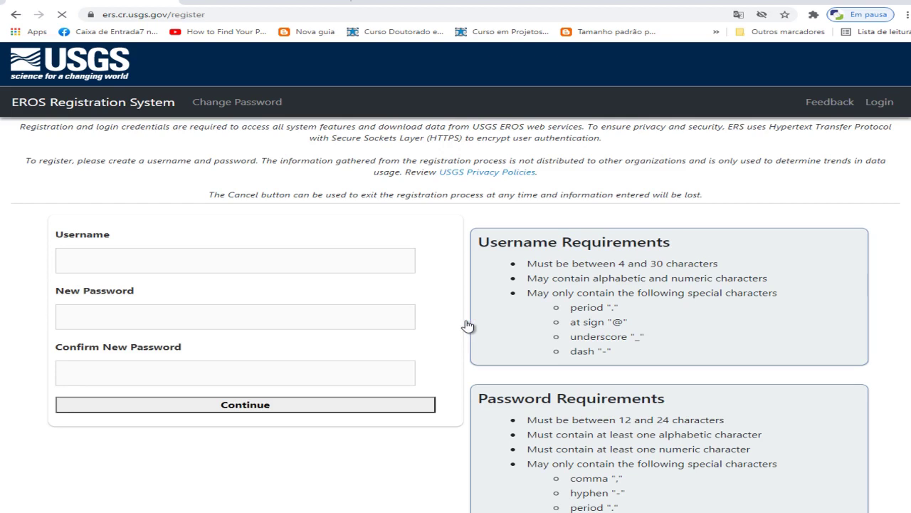
Enter the new username, type the account password twice, and tick the reCAPTCHA box
{"action": "left_click", "coordinate": [150, 266]}
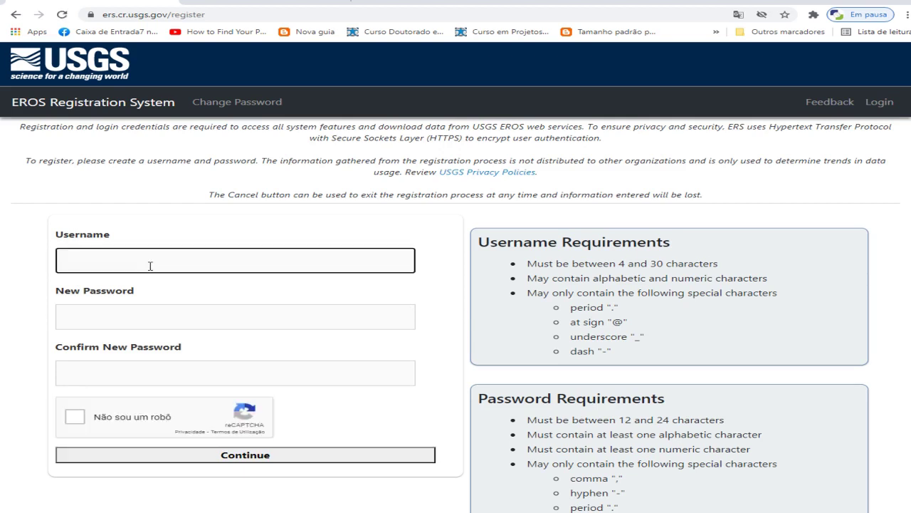
{"action": "type", "text": "curs"}
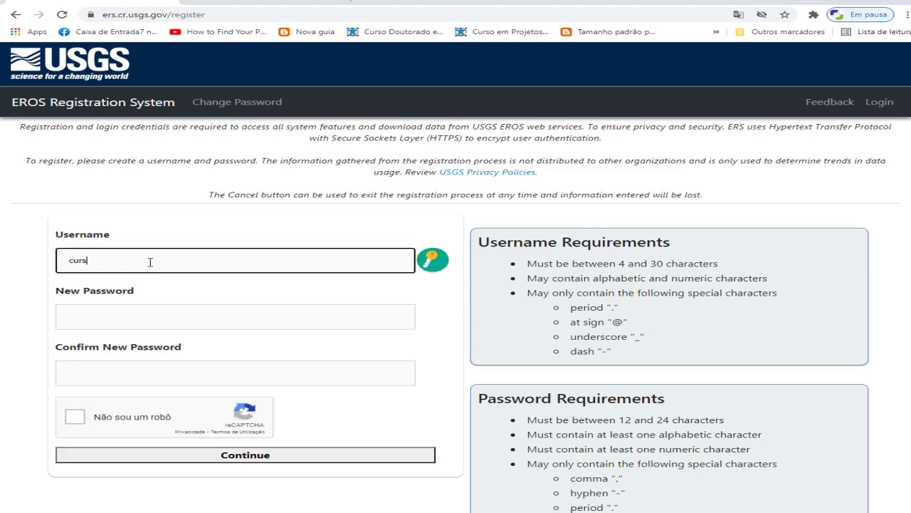
{"action": "type", "text": "o"}
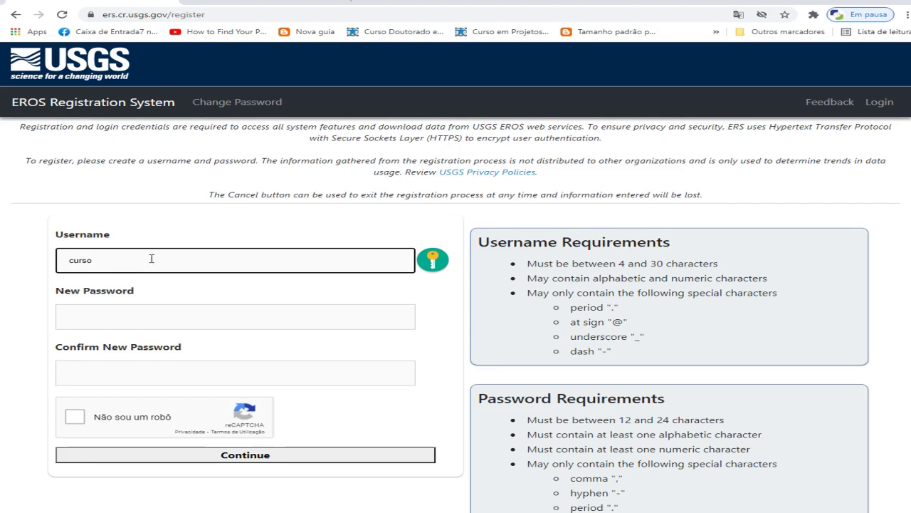
{"action": "type", "text": "topo"}
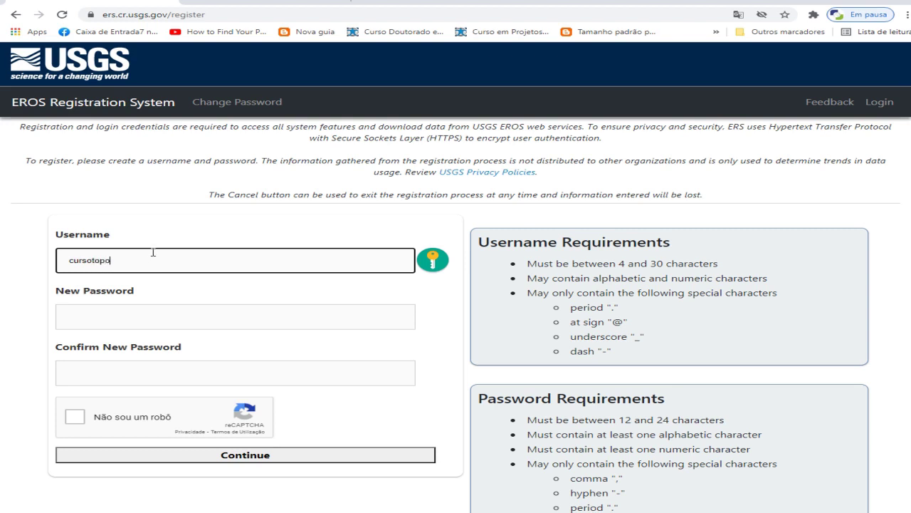
{"action": "type", "text": "gis"}
{"action": "left_click", "coordinate": [159, 322]}
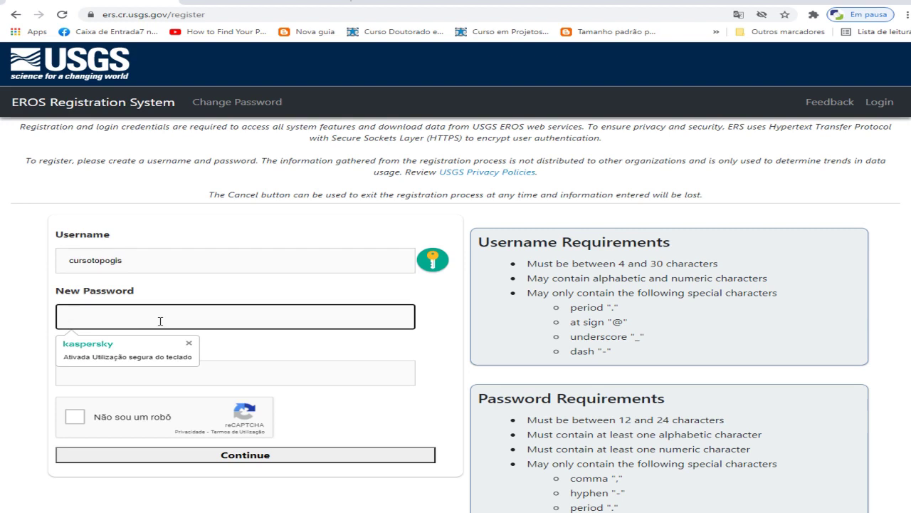
{"action": "type", "text": "••••••••••"}
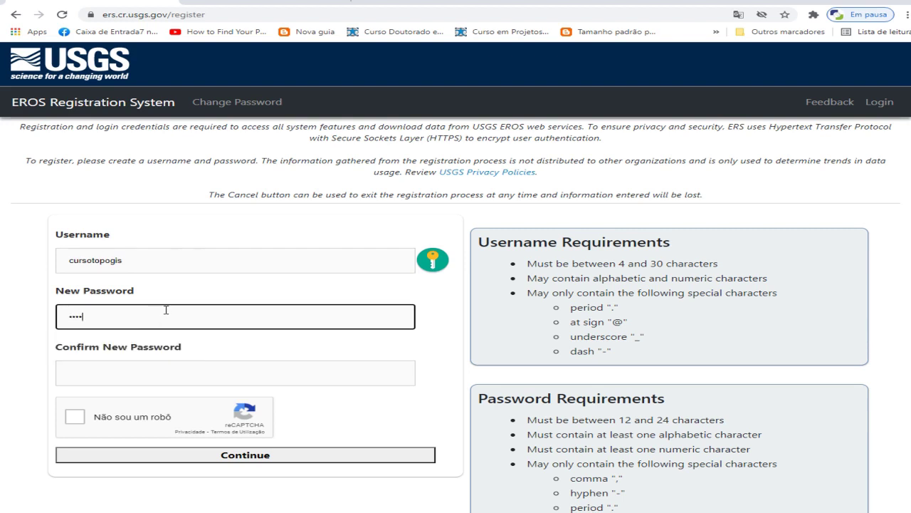
{"action": "type", "text": "••"}
{"action": "key", "text": "Tab"}
{"action": "type", "text": "•••••"}
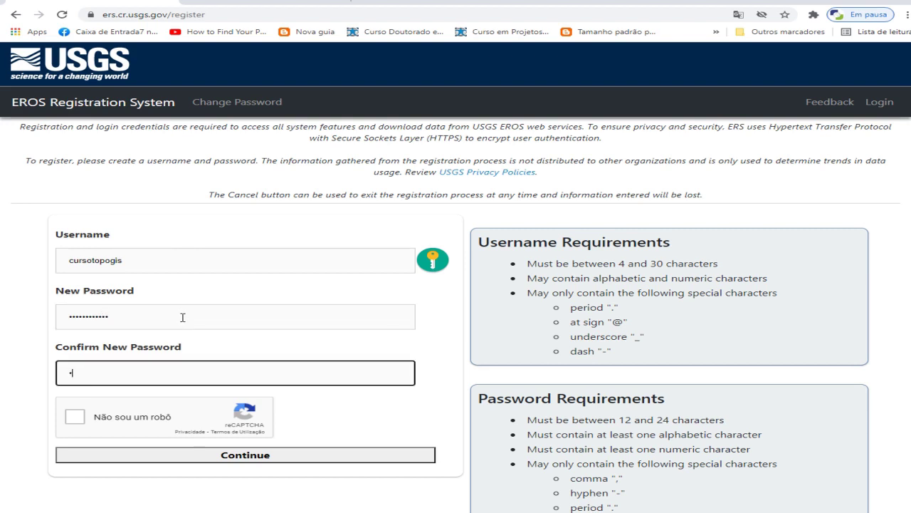
{"action": "type", "text": "••••••"}
{"action": "left_click", "coordinate": [75, 419]}
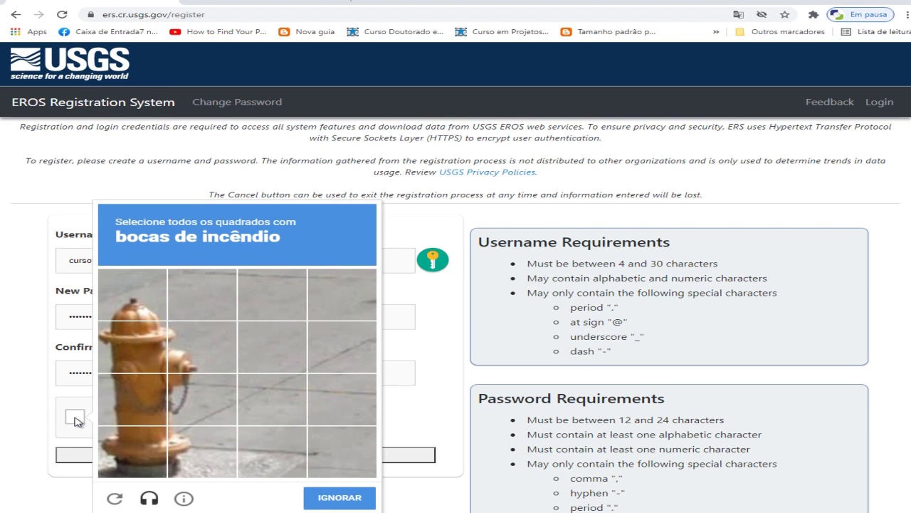
Select the seven fire-hydrant tiles, validate the challenge, and continue with registration
{"action": "left_click", "coordinate": [136, 305]}
{"action": "left_click", "coordinate": [187, 343]}
{"action": "left_click", "coordinate": [143, 349]}
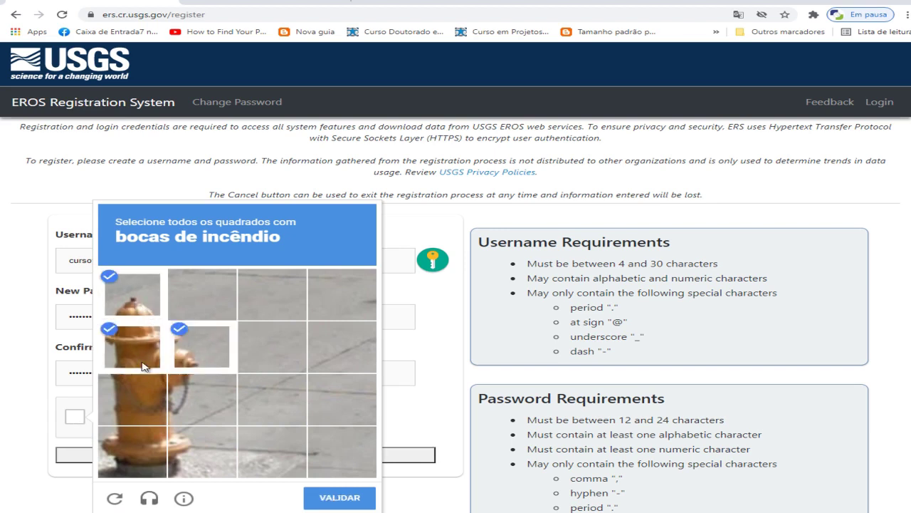
{"action": "left_click", "coordinate": [135, 410]}
{"action": "left_click", "coordinate": [200, 410]}
{"action": "left_click", "coordinate": [136, 445]}
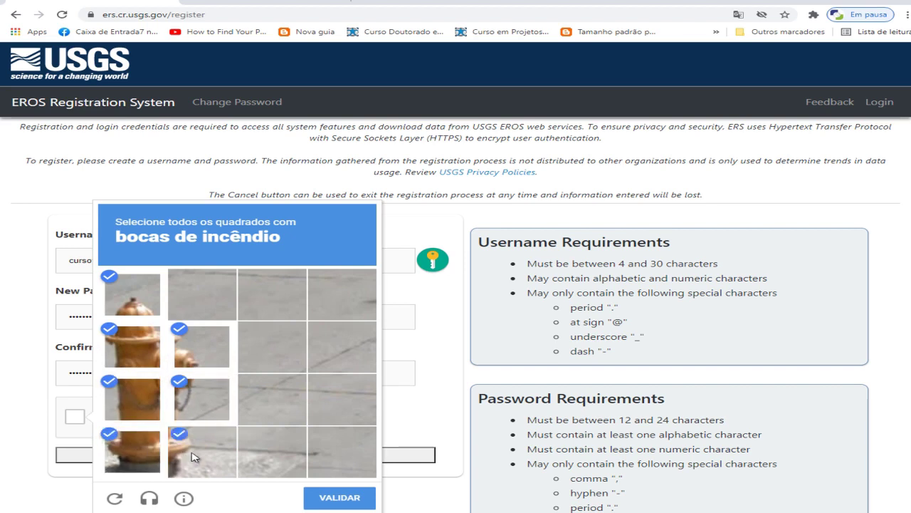
{"action": "left_click", "coordinate": [189, 458]}
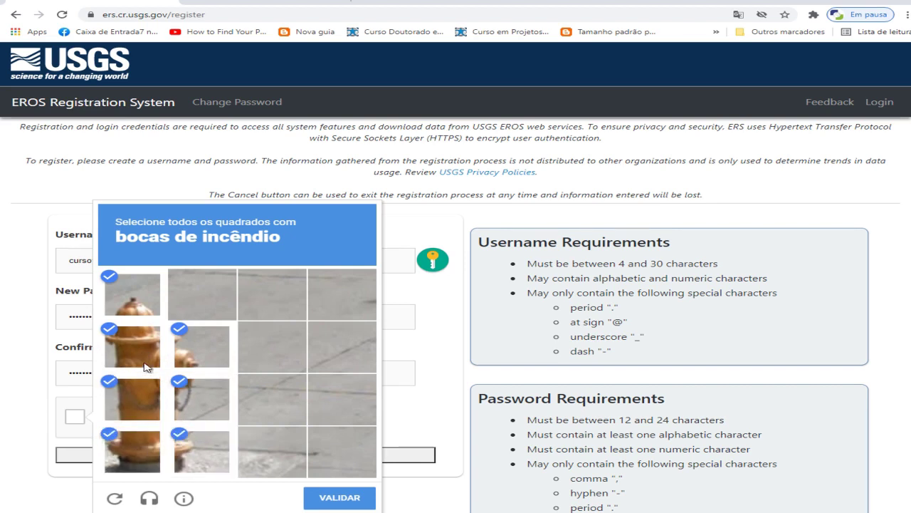
{"action": "left_click", "coordinate": [339, 501]}
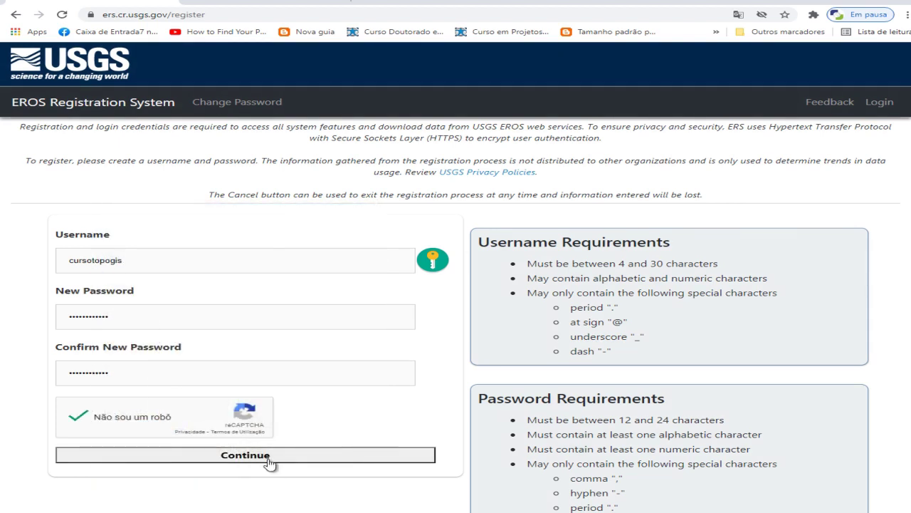
{"action": "left_click", "coordinate": [269, 464]}
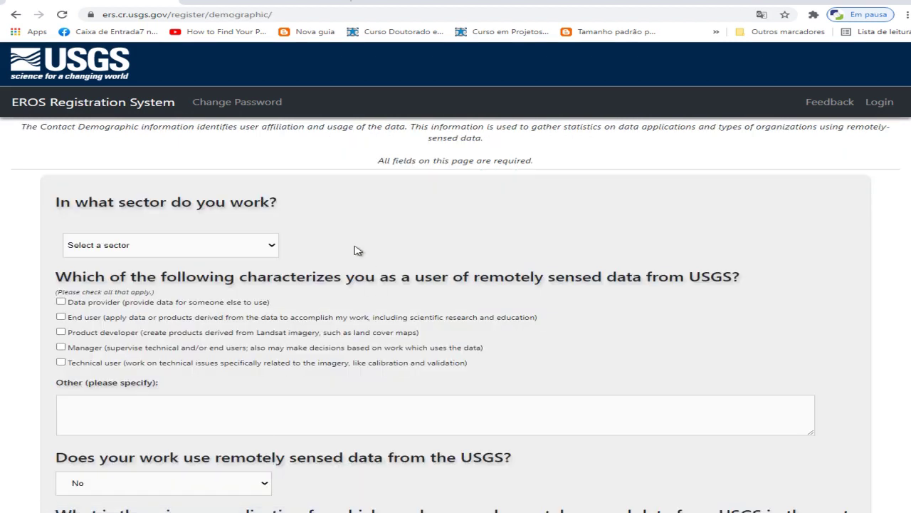
Set the work sector to Private Business and tick the End user checkbox
{"action": "left_click", "coordinate": [273, 245]}
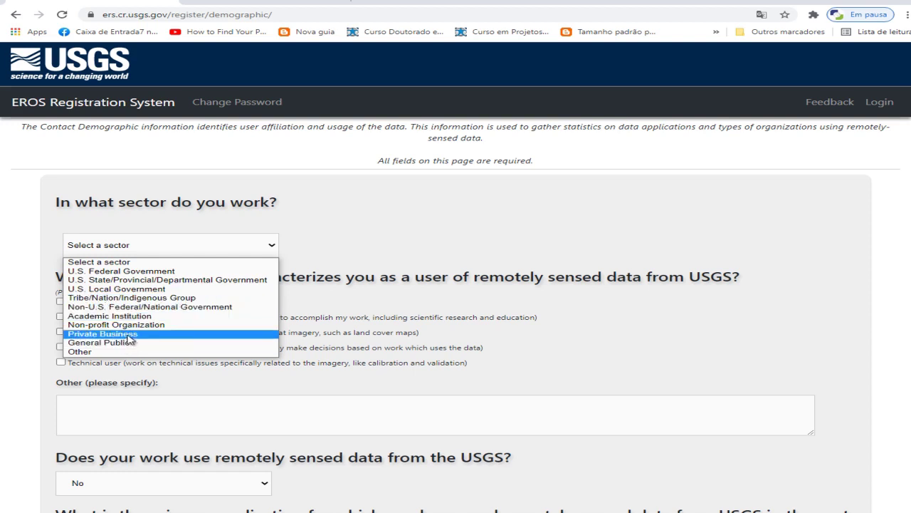
{"action": "left_click", "coordinate": [94, 351]}
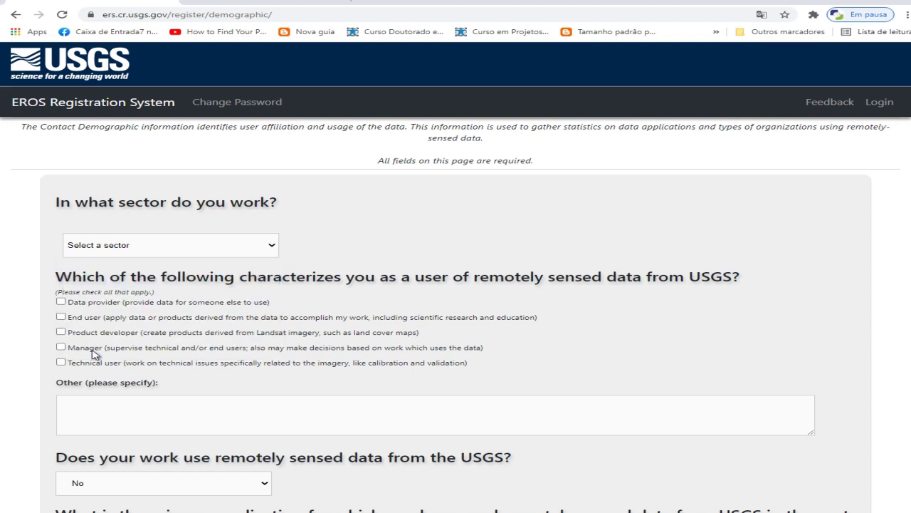
{"action": "left_click", "coordinate": [271, 246]}
{"action": "left_click", "coordinate": [121, 334]}
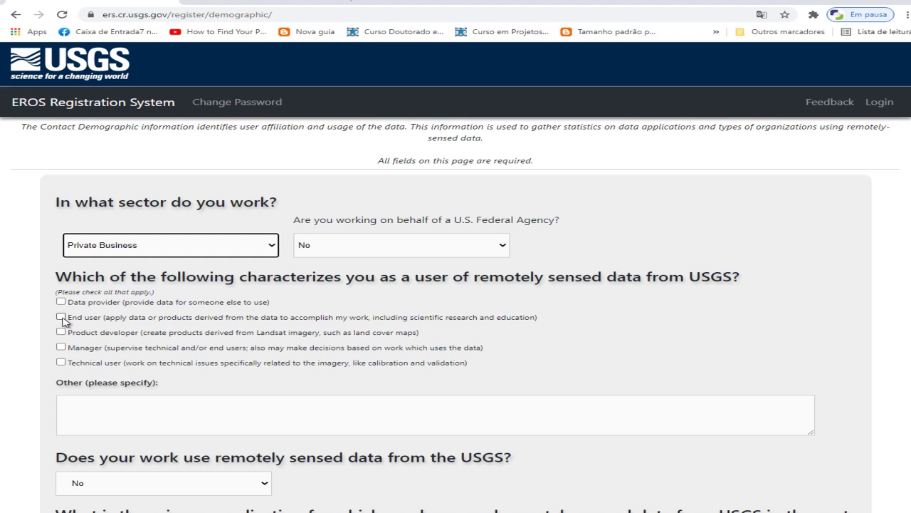
{"action": "left_click", "coordinate": [62, 317]}
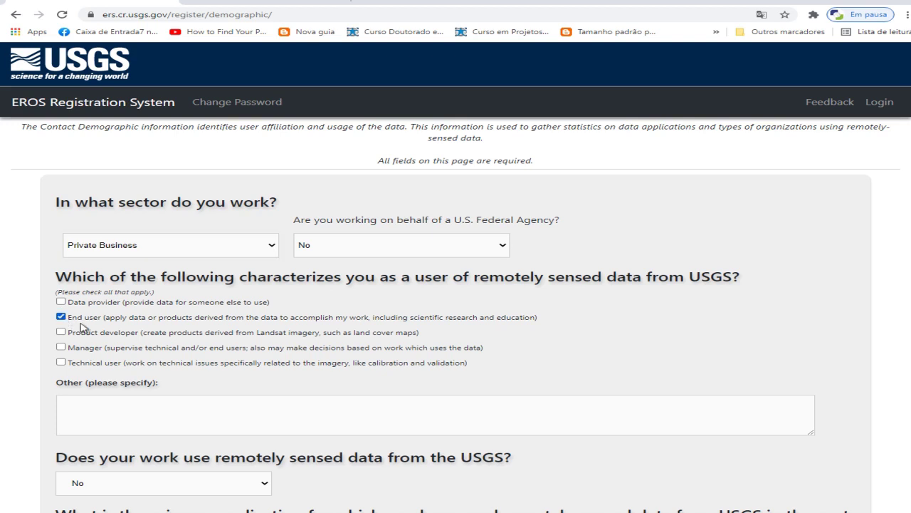
{"action": "scroll", "coordinate": [43, 370], "scroll_direction": "down", "scroll_amount": 2}
{"action": "scroll", "coordinate": [45, 341], "scroll_direction": "down", "scroll_amount": 2}
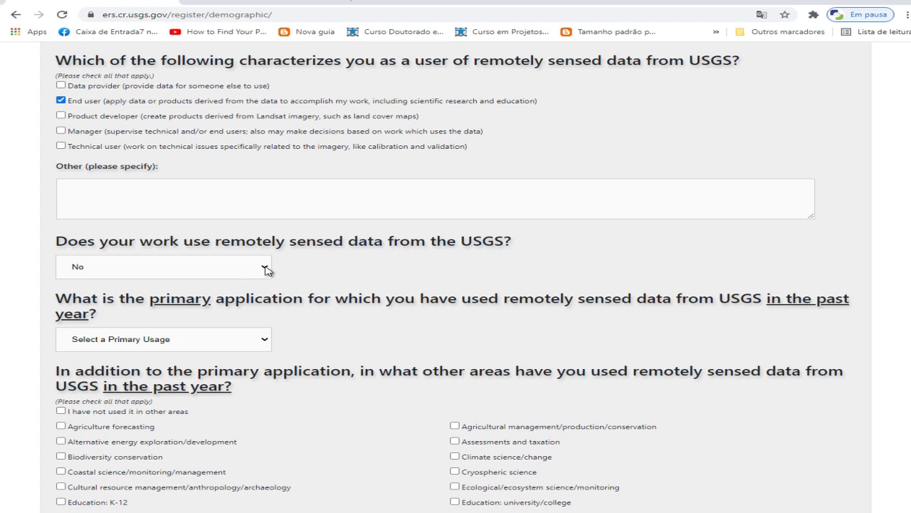
Answer Yes to whether your work uses USGS remotely sensed data
{"action": "left_click", "coordinate": [266, 269]}
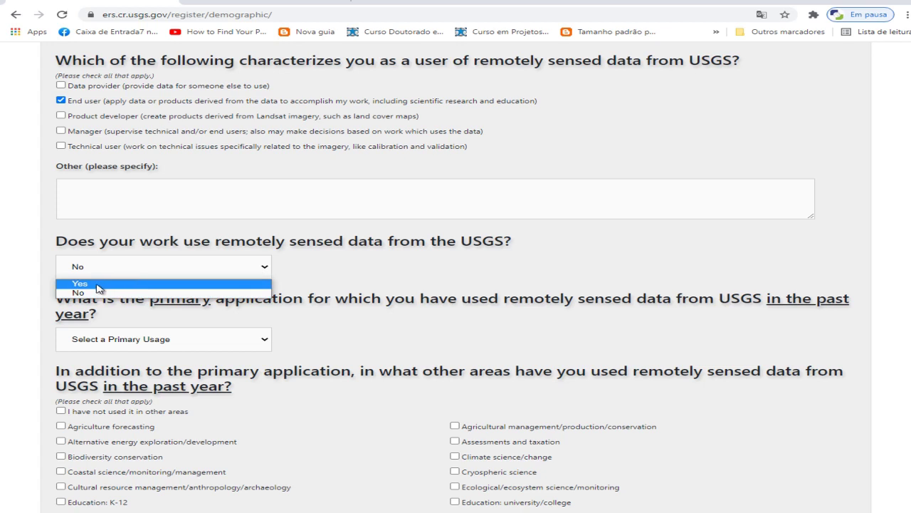
{"action": "left_click", "coordinate": [99, 285]}
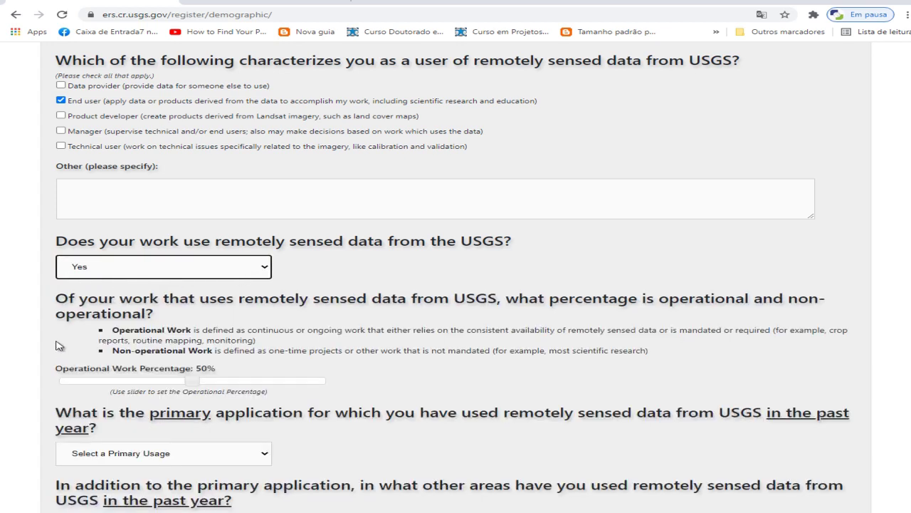
{"action": "scroll", "coordinate": [61, 343], "scroll_direction": "down", "scroll_amount": 2}
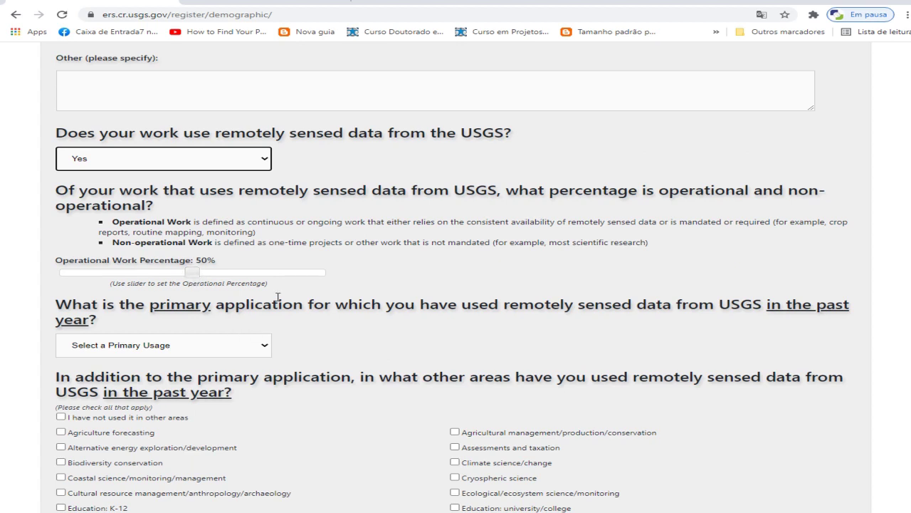
{"action": "scroll", "coordinate": [330, 219], "scroll_direction": "down", "scroll_amount": 1}
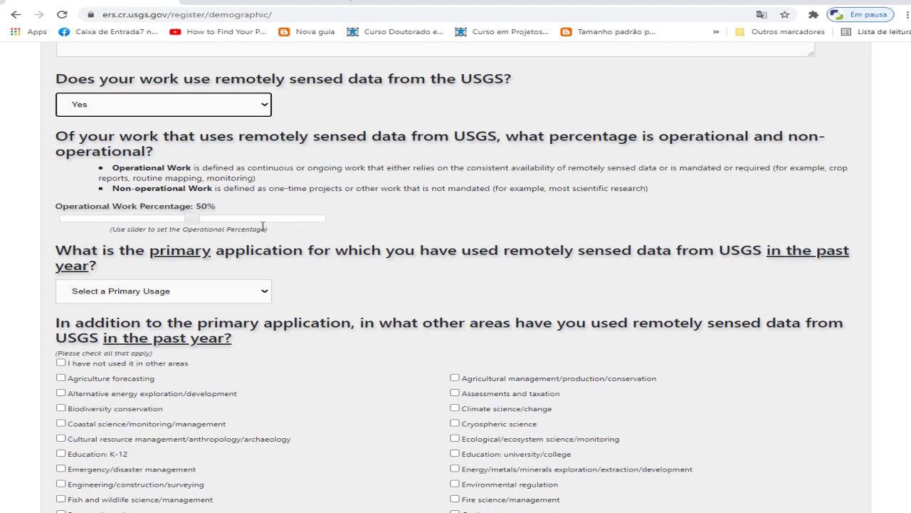
{"action": "scroll", "coordinate": [248, 295], "scroll_direction": "down", "scroll_amount": 1}
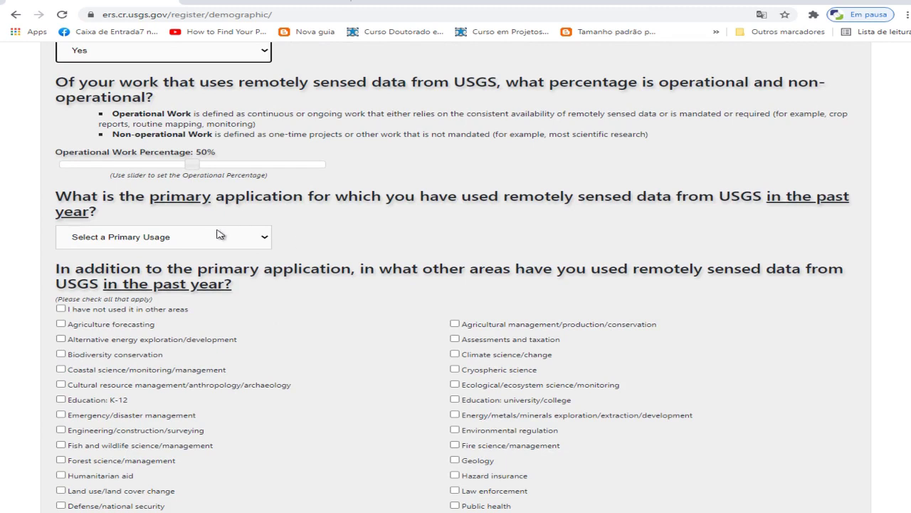
Choose Agricultural management/production/conservation as the primary application
{"action": "left_click", "coordinate": [251, 242]}
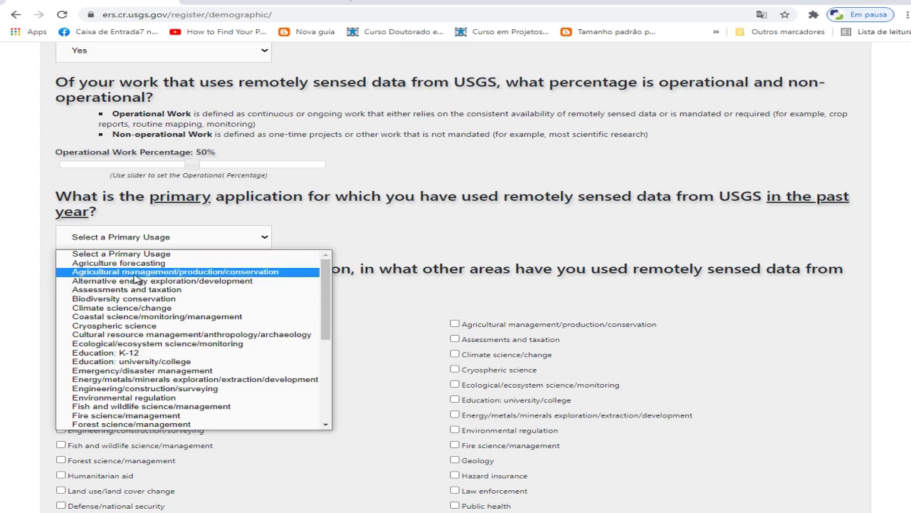
{"action": "left_click", "coordinate": [137, 273]}
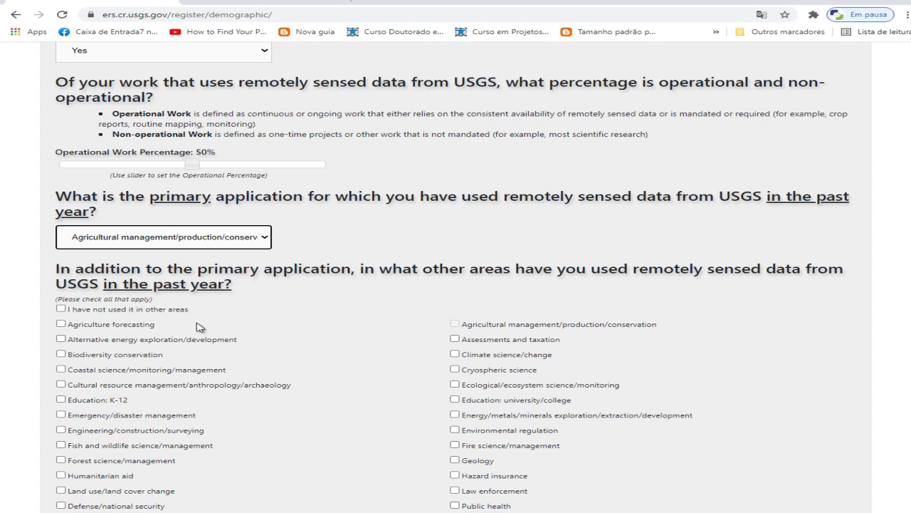
{"action": "scroll", "coordinate": [222, 316], "scroll_direction": "down", "scroll_amount": 1}
{"action": "scroll", "coordinate": [191, 263], "scroll_direction": "down", "scroll_amount": 1}
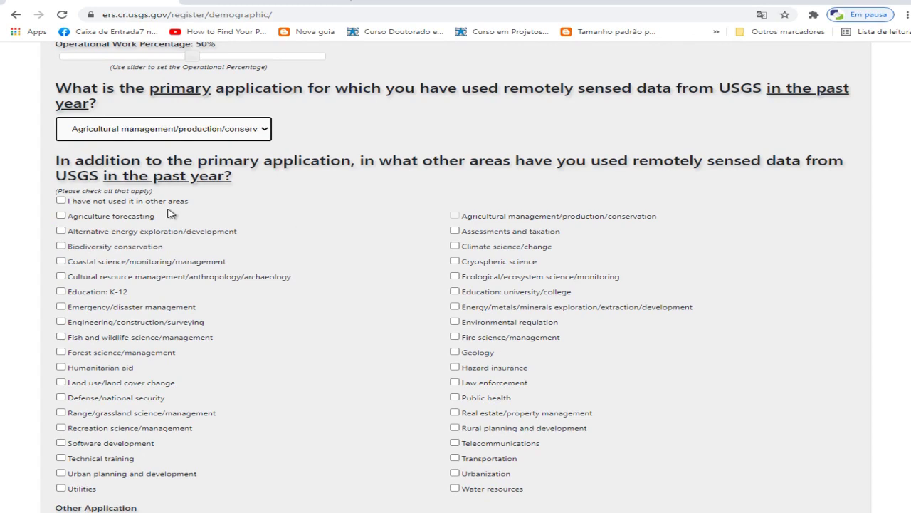
Tick Agriculture forecasting, Forest science/management, Land use/land cover change and Geology as other uses
{"action": "left_click", "coordinate": [61, 217]}
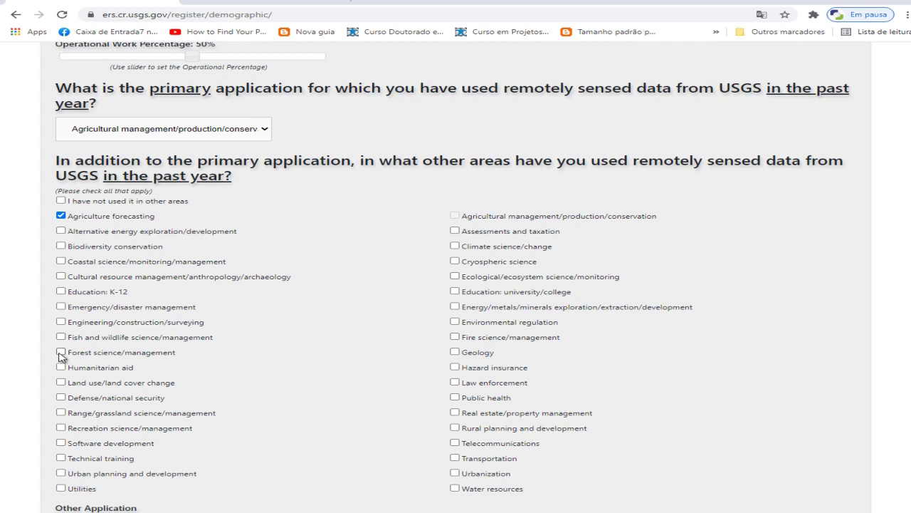
{"action": "left_click", "coordinate": [62, 353]}
{"action": "left_click", "coordinate": [61, 383]}
{"action": "left_click", "coordinate": [456, 352]}
{"action": "scroll", "coordinate": [377, 338], "scroll_direction": "down", "scroll_amount": 2}
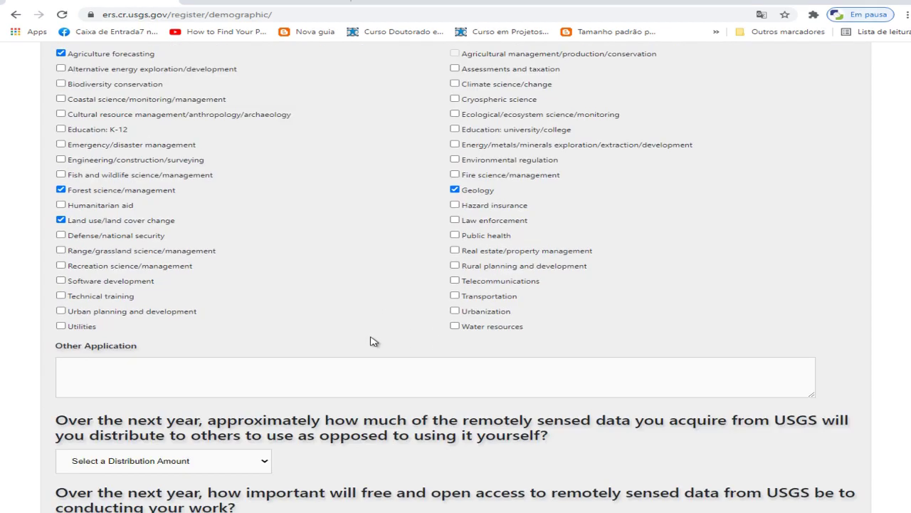
{"action": "scroll", "coordinate": [377, 338], "scroll_direction": "down", "scroll_amount": 2}
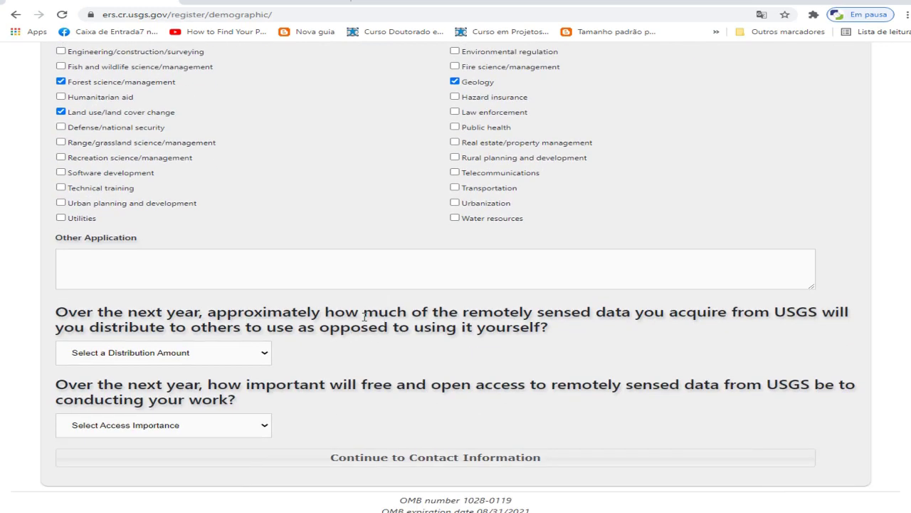
{"action": "scroll", "coordinate": [344, 322], "scroll_direction": "down", "scroll_amount": 1}
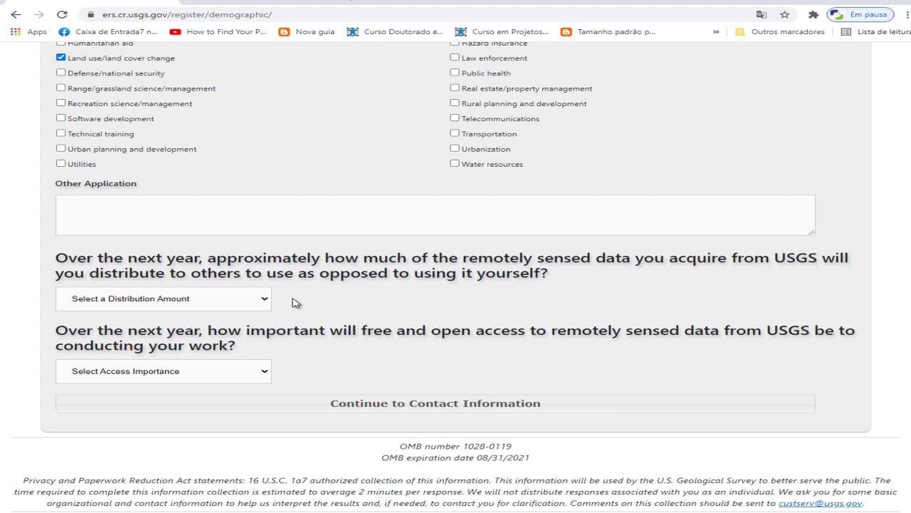
Answer 'A little of the data' for sharing and 'Very Important' for free access, then continue
{"action": "left_click", "coordinate": [269, 299]}
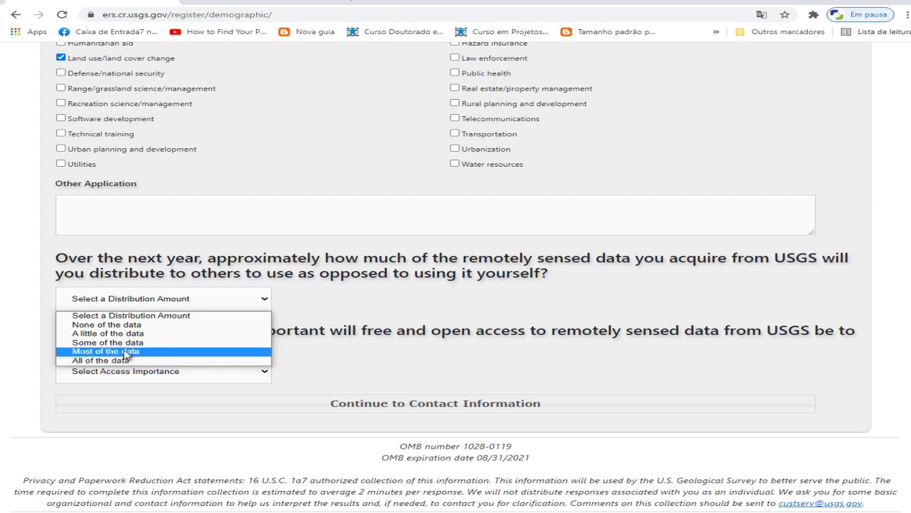
{"action": "left_click", "coordinate": [107, 334]}
{"action": "scroll", "coordinate": [277, 302], "scroll_direction": "down", "scroll_amount": 1}
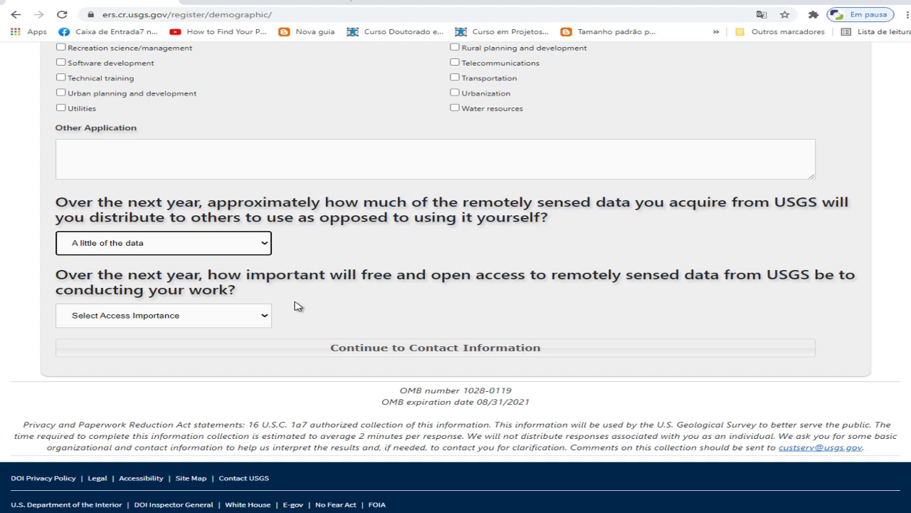
{"action": "left_click", "coordinate": [263, 317]}
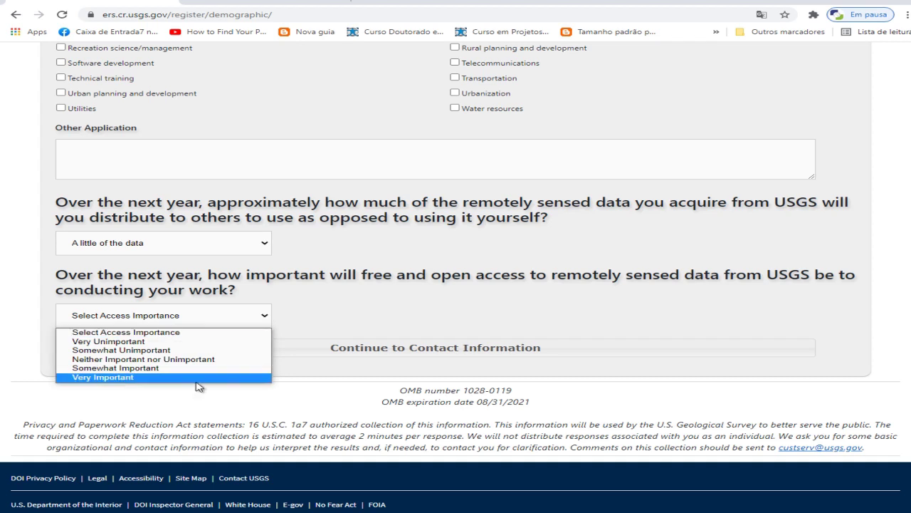
{"action": "left_click", "coordinate": [153, 377]}
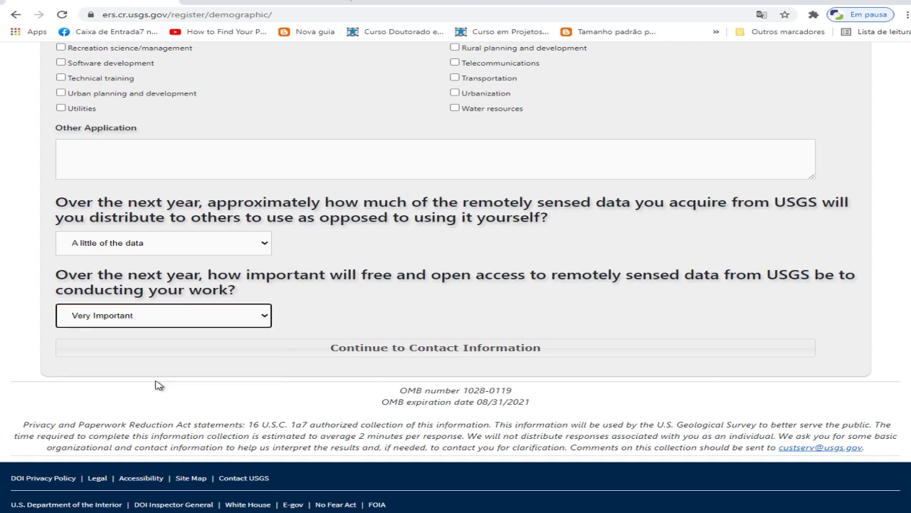
{"action": "left_click", "coordinate": [433, 349]}
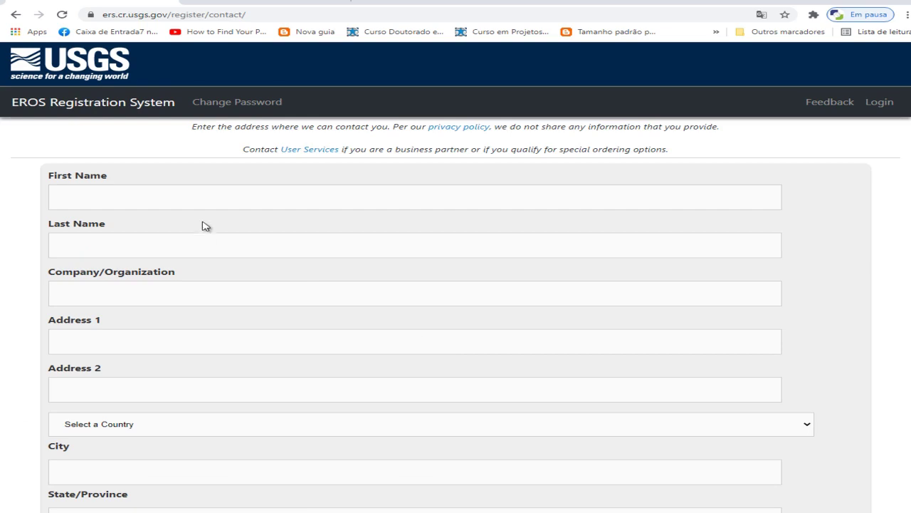
Enter the contact's first and last name and the organisation 'TOPOGIS'
{"action": "left_click", "coordinate": [191, 196]}
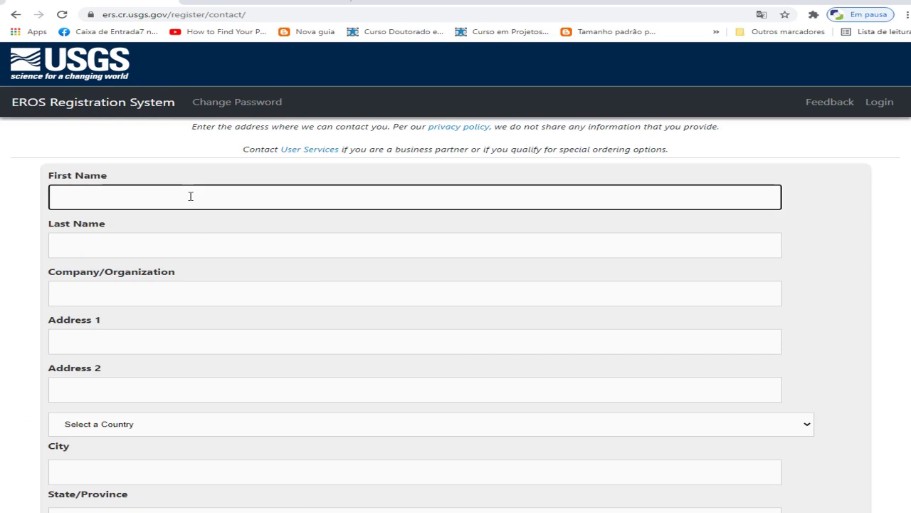
{"action": "type", "text": "R"}
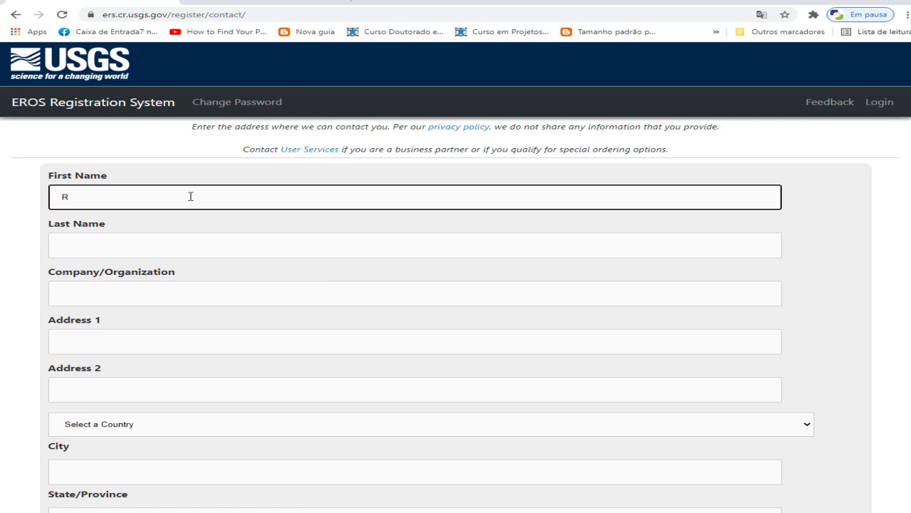
{"action": "key", "text": "BackSpace"}
{"action": "type", "text": "C"}
{"action": "key", "text": "BackSpace"}
{"action": "type", "text": "Rosario"}
{"action": "key", "text": "Tab"}
{"action": "type", "text": "topogis"}
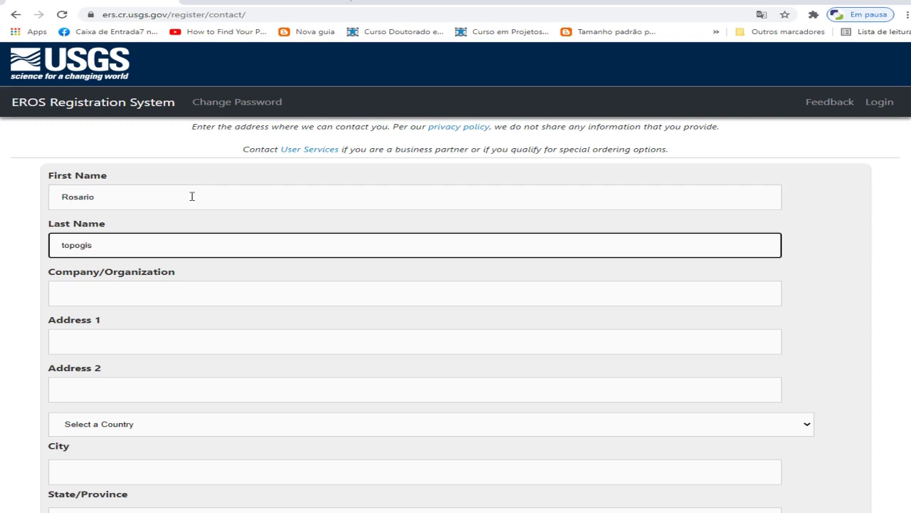
{"action": "left_click", "coordinate": [118, 293]}
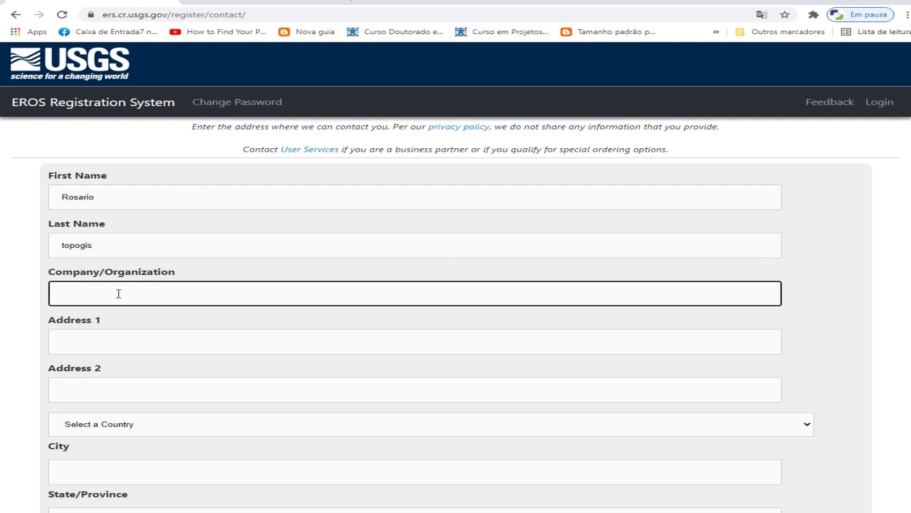
{"action": "type", "text": "TOPOGIS"}
Fill in the street address, country ANGOLA, city and state Luanda, and the postal code
{"action": "scroll", "coordinate": [158, 327], "scroll_direction": "down", "scroll_amount": 1}
{"action": "left_click", "coordinate": [136, 286]}
{"action": "type", "text": "Saoa"}
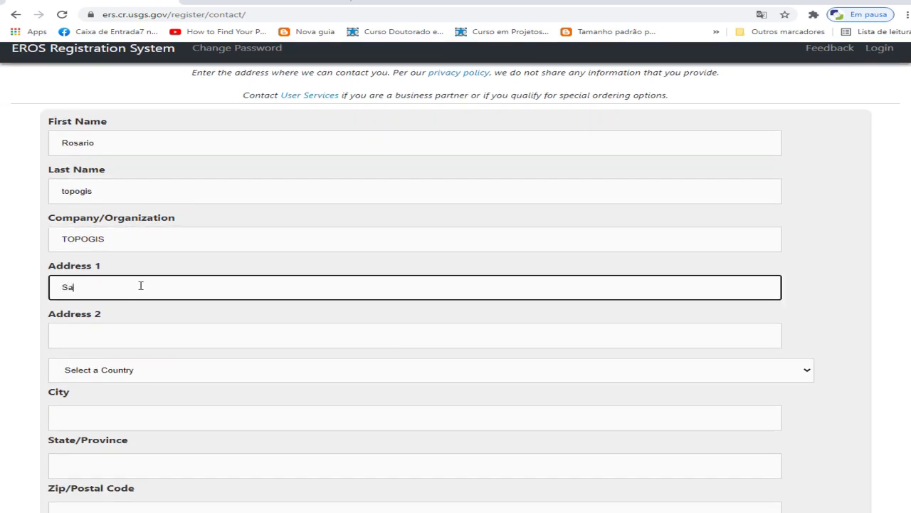
{"action": "key", "text": "BackSpace"}
{"action": "key", "text": "BackSpace"}
{"action": "type", "text": "Paulo"}
{"action": "scroll", "coordinate": [207, 376], "scroll_direction": "down", "scroll_amount": 1}
{"action": "left_click", "coordinate": [202, 324]}
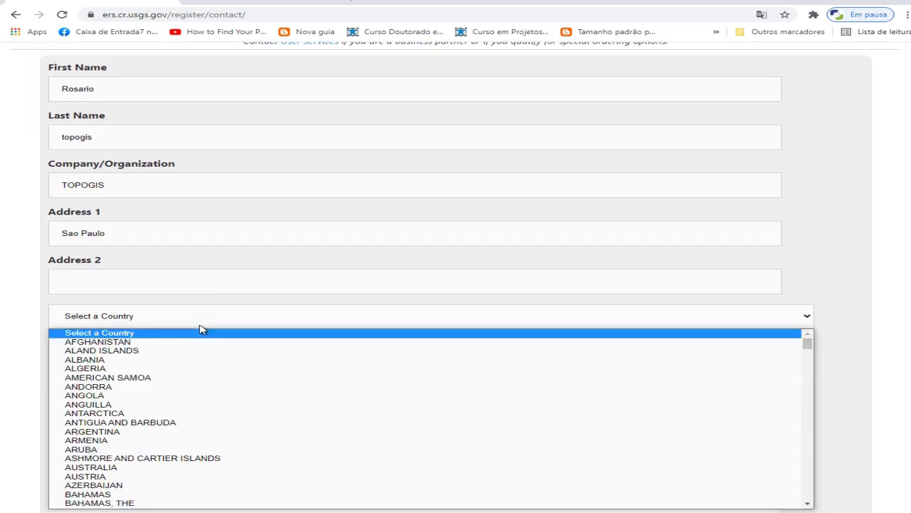
{"action": "left_click", "coordinate": [119, 396]}
{"action": "scroll", "coordinate": [135, 314], "scroll_direction": "down", "scroll_amount": 1}
{"action": "left_click", "coordinate": [135, 314]}
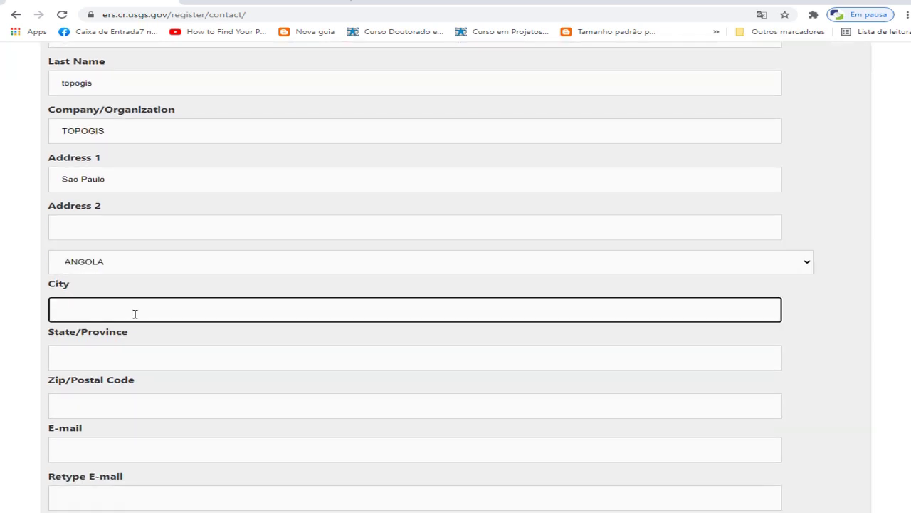
{"action": "type", "text": "Luanda"}
{"action": "scroll", "coordinate": [104, 259], "scroll_direction": "down", "scroll_amount": 2}
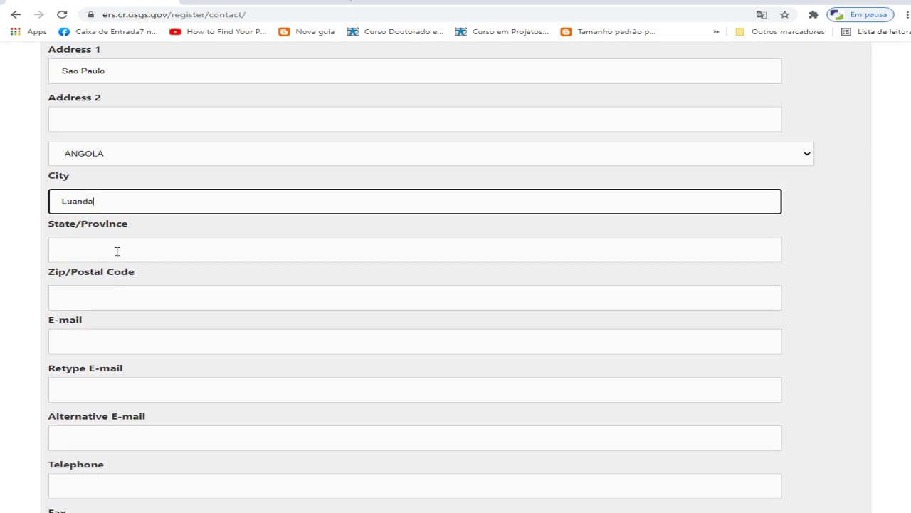
{"action": "left_click", "coordinate": [117, 251]}
{"action": "type", "text": "L"}
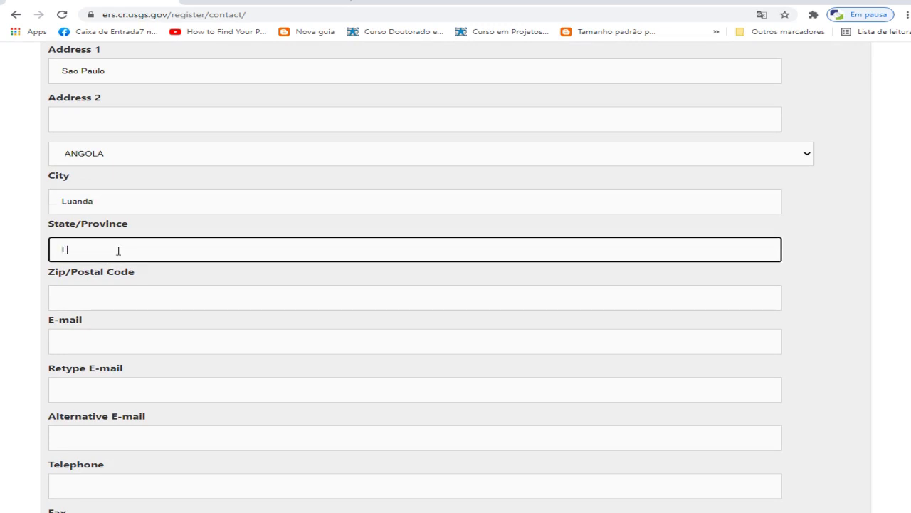
{"action": "type", "text": "uanda"}
{"action": "left_click", "coordinate": [116, 302]}
{"action": "type", "text": "1234567"}
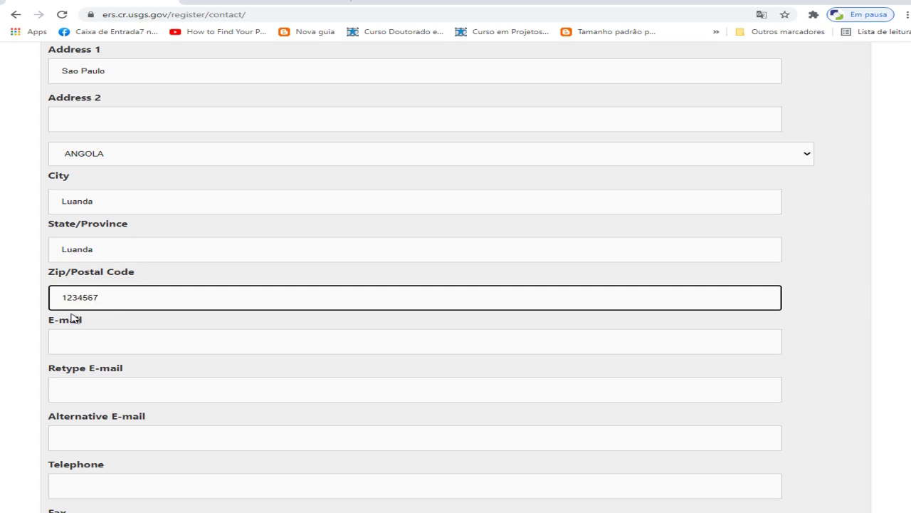
Enter the contact's e-mail address, its confirmation, and an alternative e-mail address
{"action": "left_click", "coordinate": [93, 345]}
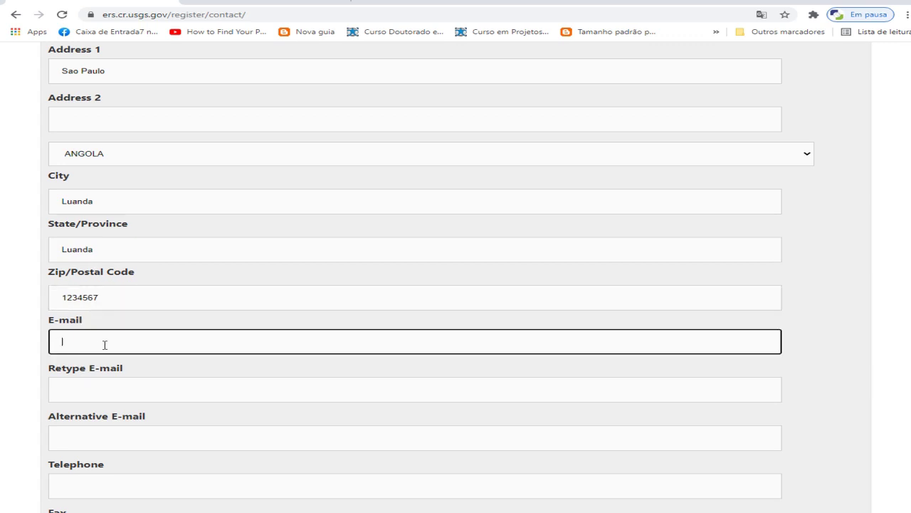
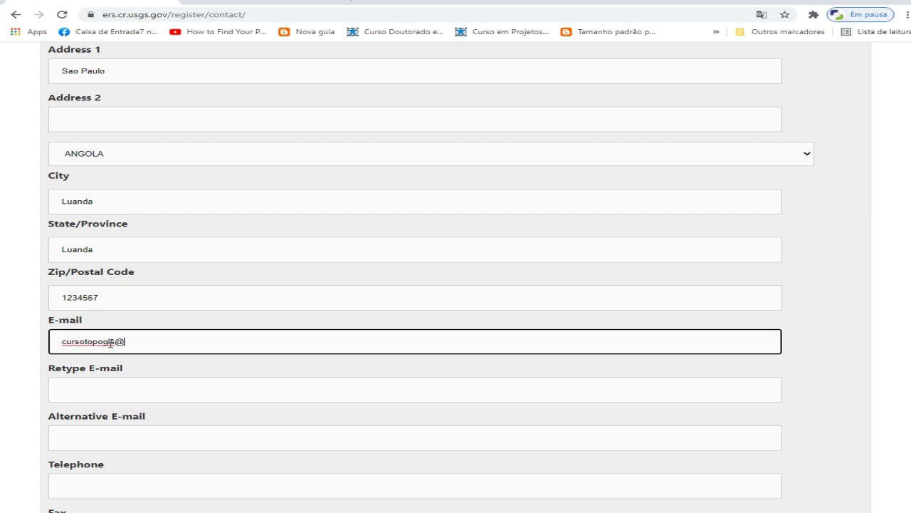
{"action": "left_click", "coordinate": [124, 390]}
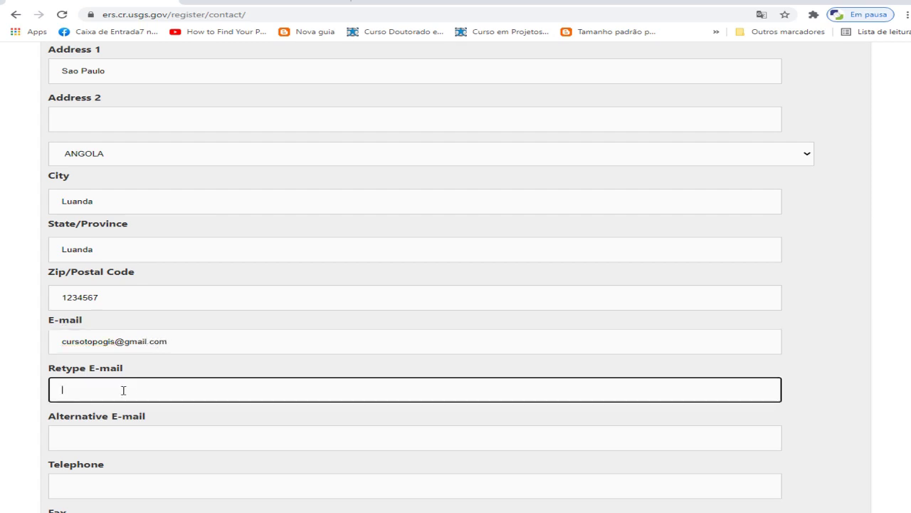
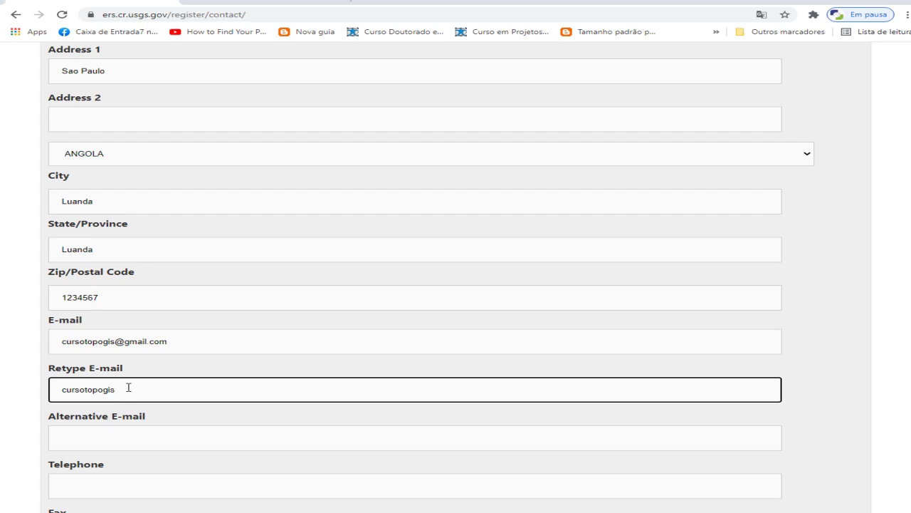
{"action": "scroll", "coordinate": [132, 420], "scroll_direction": "down", "scroll_amount": 1}
{"action": "left_click", "coordinate": [133, 383]}
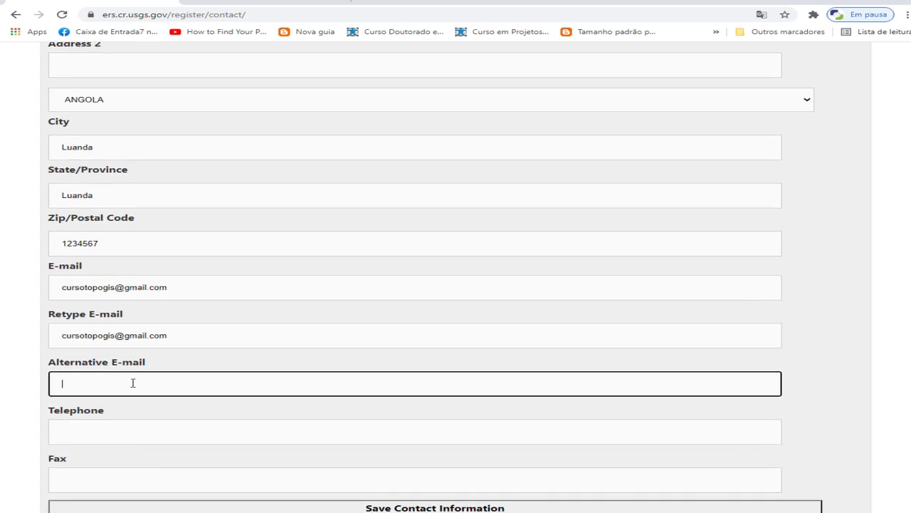
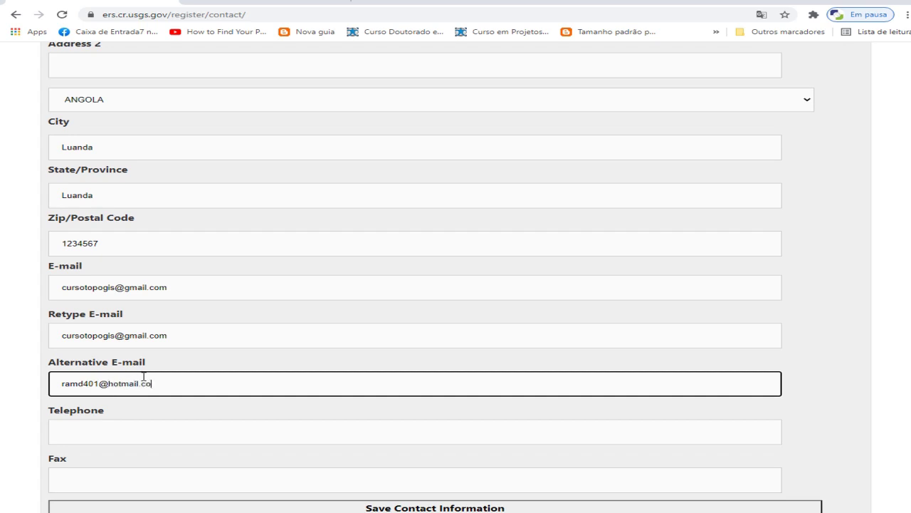
{"action": "left_click", "coordinate": [97, 435]}
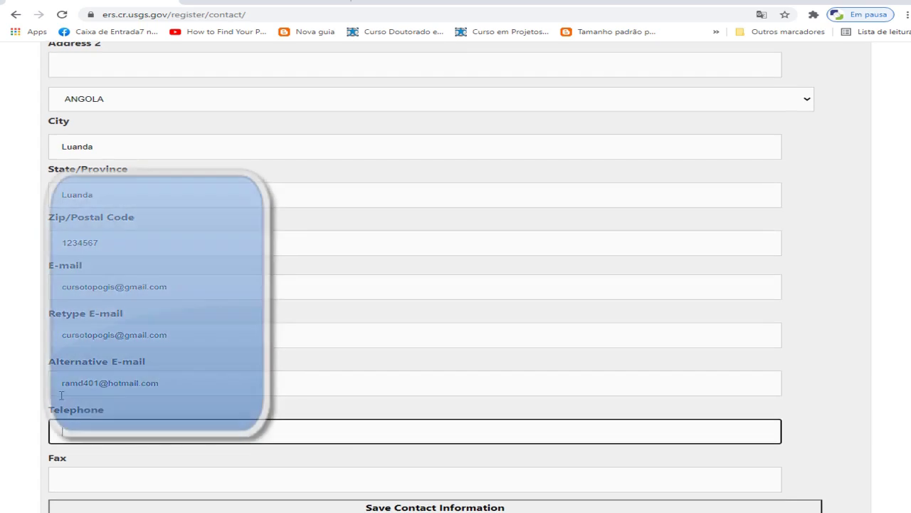
{"action": "scroll", "coordinate": [11, 375], "scroll_direction": "down", "scroll_amount": 2}
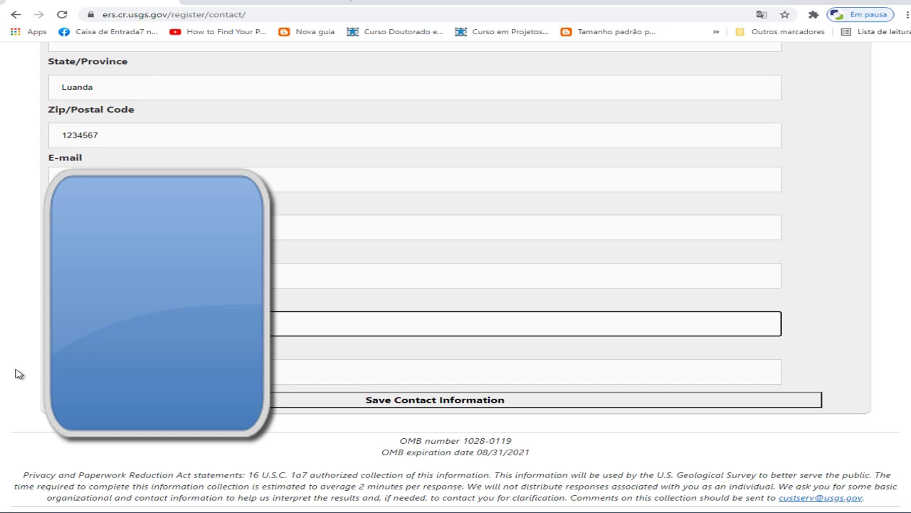
{"action": "left_click", "coordinate": [527, 371]}
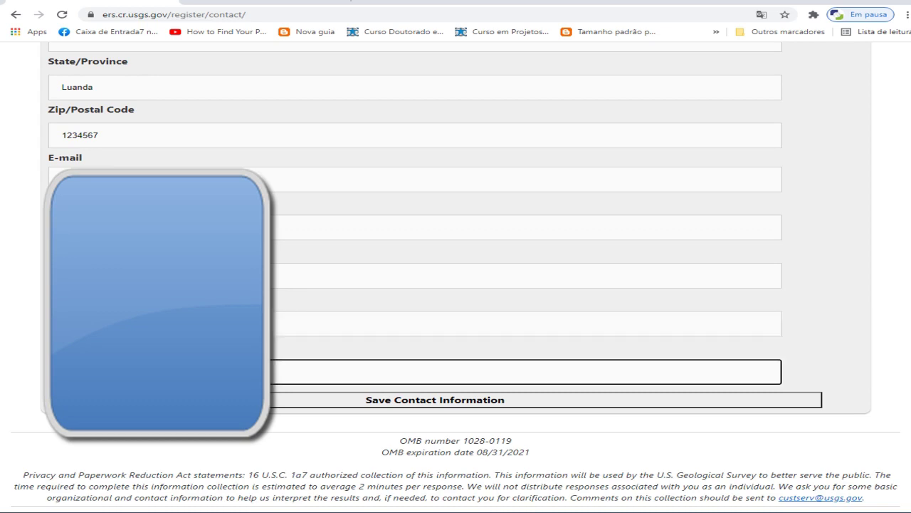
Save the contact information, review the summary, and submit the registration
{"action": "left_click", "coordinate": [428, 403]}
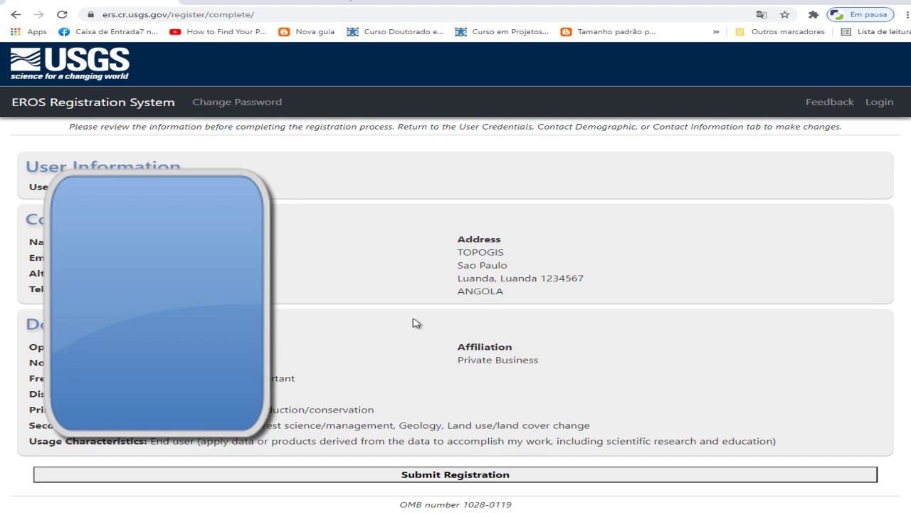
{"action": "scroll", "coordinate": [413, 321], "scroll_direction": "down", "scroll_amount": 2}
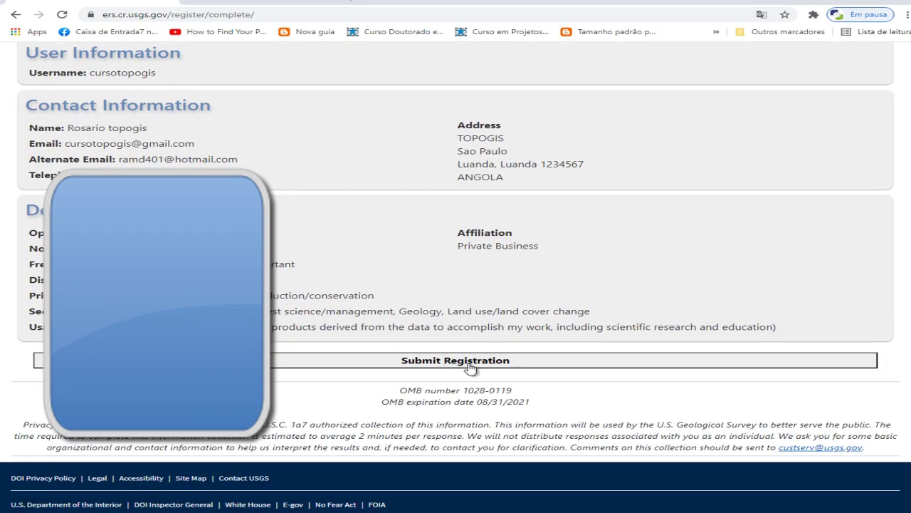
{"action": "left_click", "coordinate": [469, 367]}
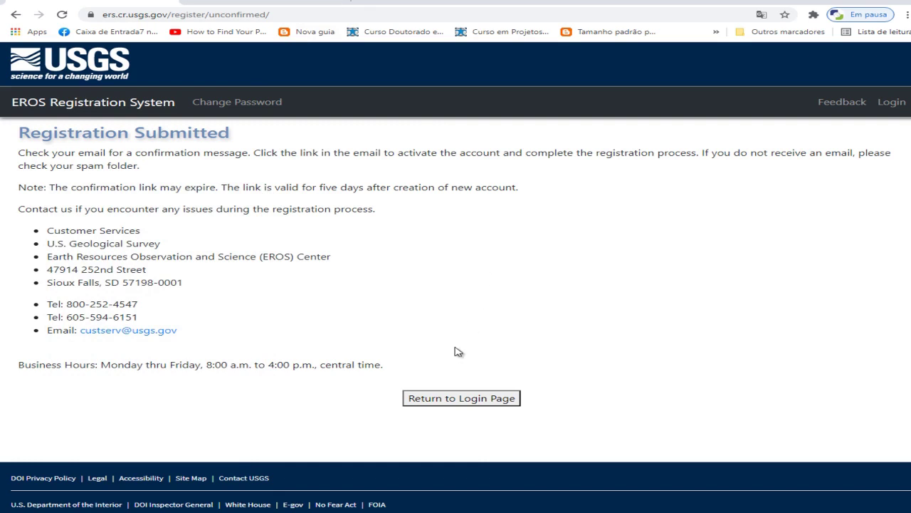
Reload the Gmail inbox, open the Registration Confirmation e-mail, and follow its activation link
{"action": "left_click", "coordinate": [284, 2]}
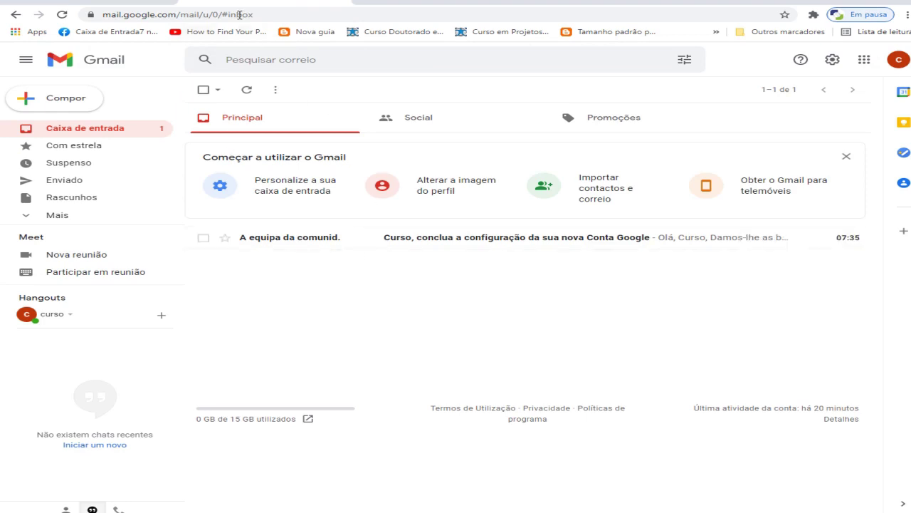
{"action": "right_click", "coordinate": [262, 2]}
{"action": "left_click", "coordinate": [316, 65]}
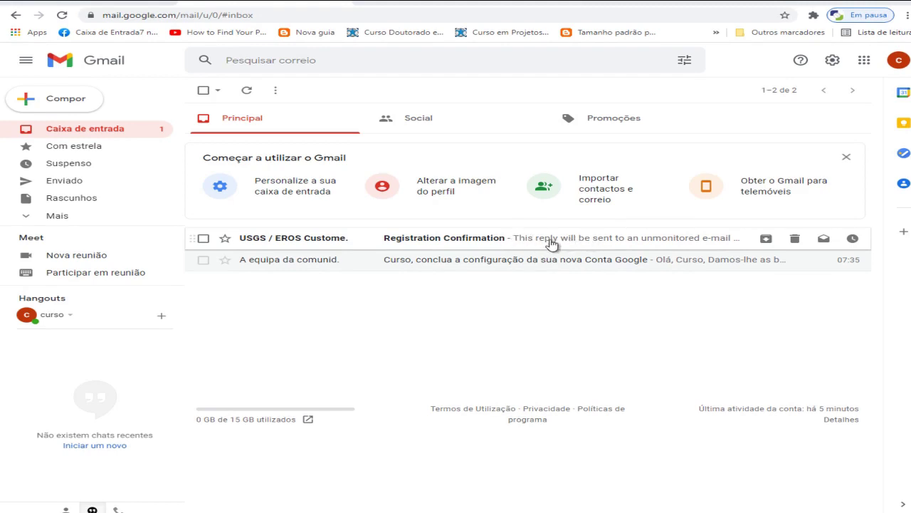
{"action": "left_click", "coordinate": [476, 244]}
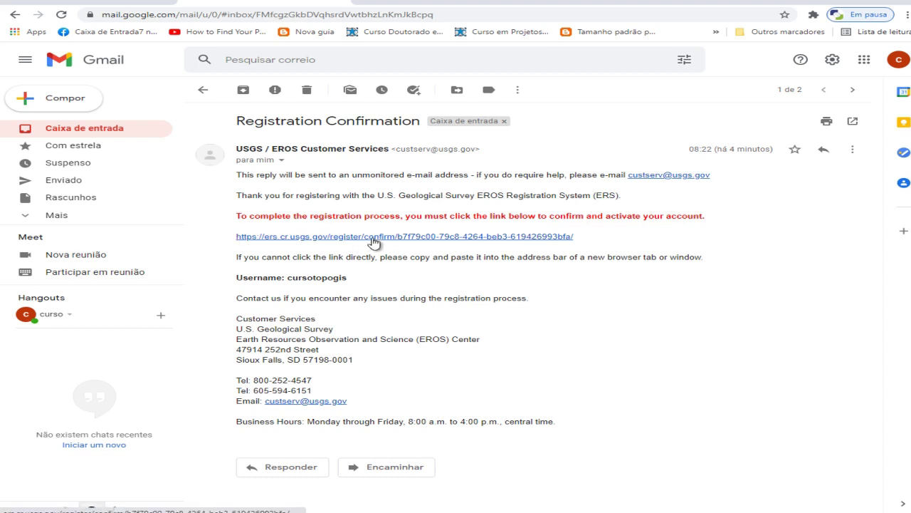
{"action": "left_click", "coordinate": [373, 238]}
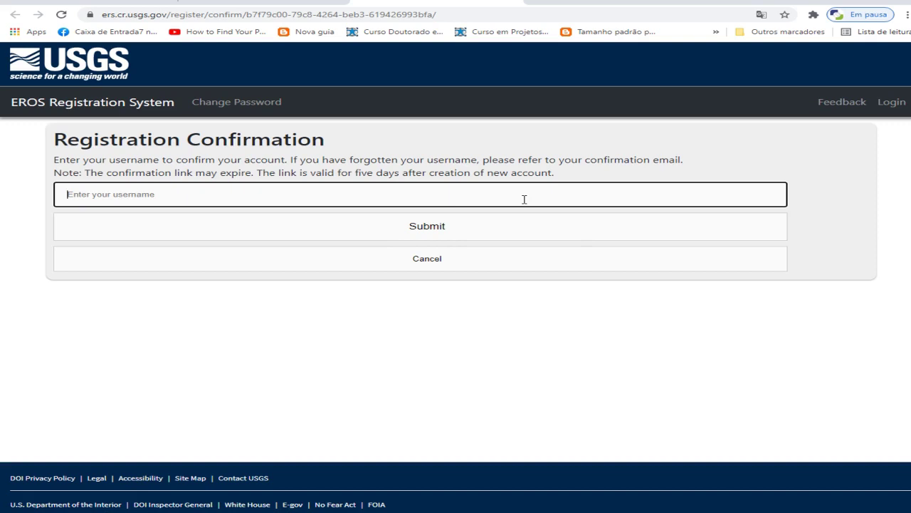
Submit the account e-mail as the username, get the invalid-link warning, and return to Gmail
{"action": "type", "text": "ra"}
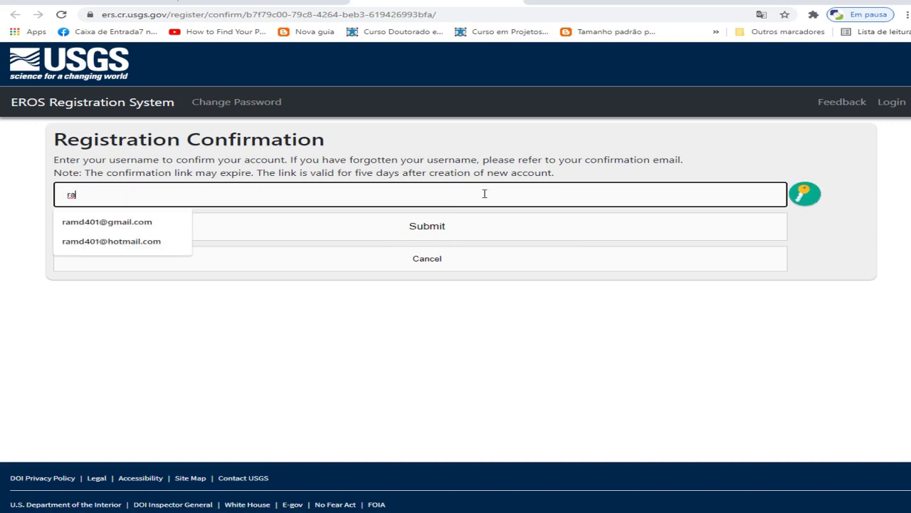
{"action": "key", "text": "BackSpace"}
{"action": "key", "text": "BackSpace"}
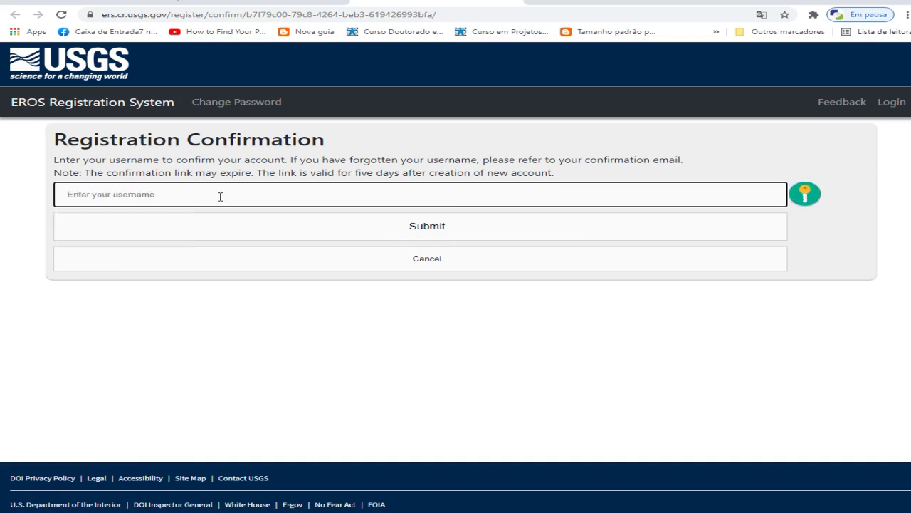
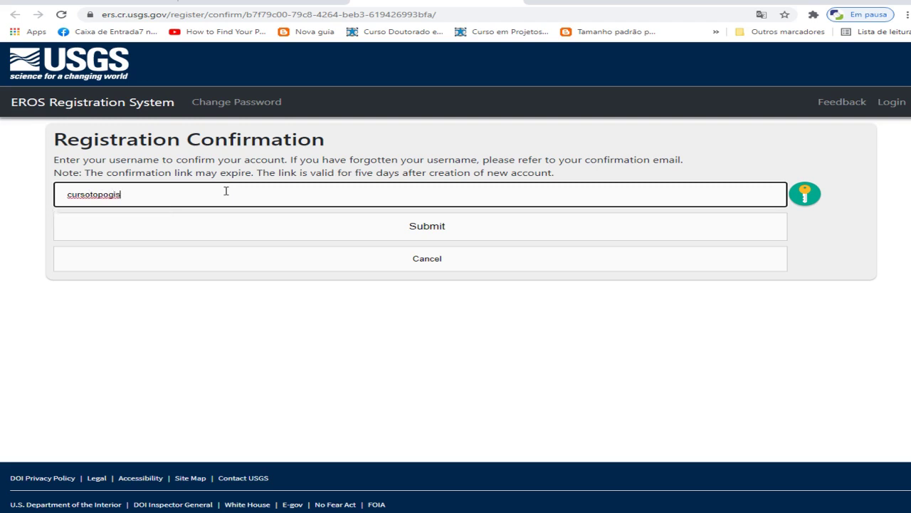
{"action": "left_click", "coordinate": [430, 236]}
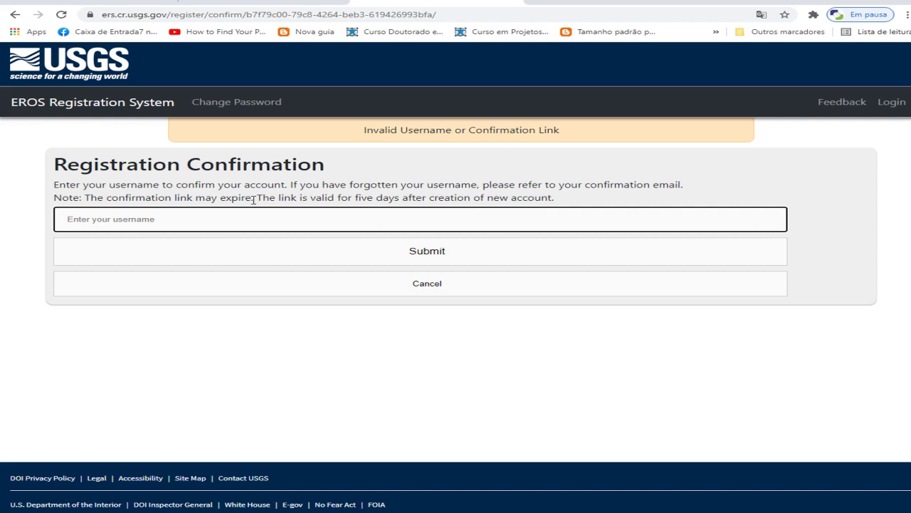
{"action": "left_click", "coordinate": [410, 3]}
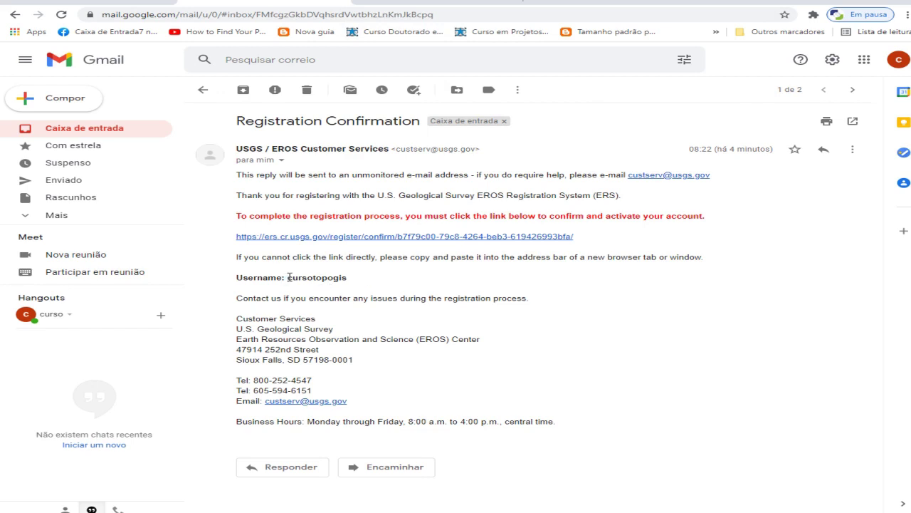
Select the account username after 'Username:' in the confirmation email and copy it
{"action": "left_click_drag", "start_coordinate": [287, 277], "coordinate": [347, 279]}
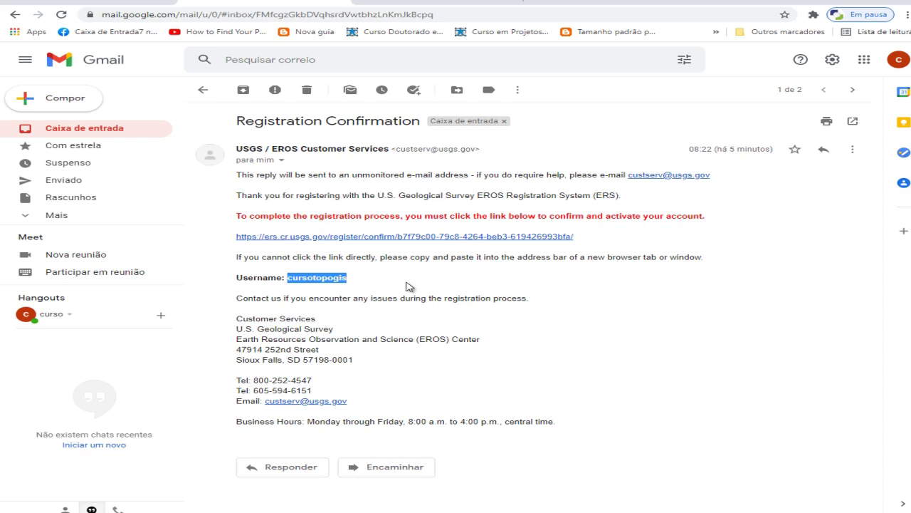
{"action": "right_click", "coordinate": [325, 278]}
{"action": "left_click", "coordinate": [356, 291]}
Paste the copied username into the confirmation page and submit it to confirm the account
{"action": "left_click", "coordinate": [398, 2]}
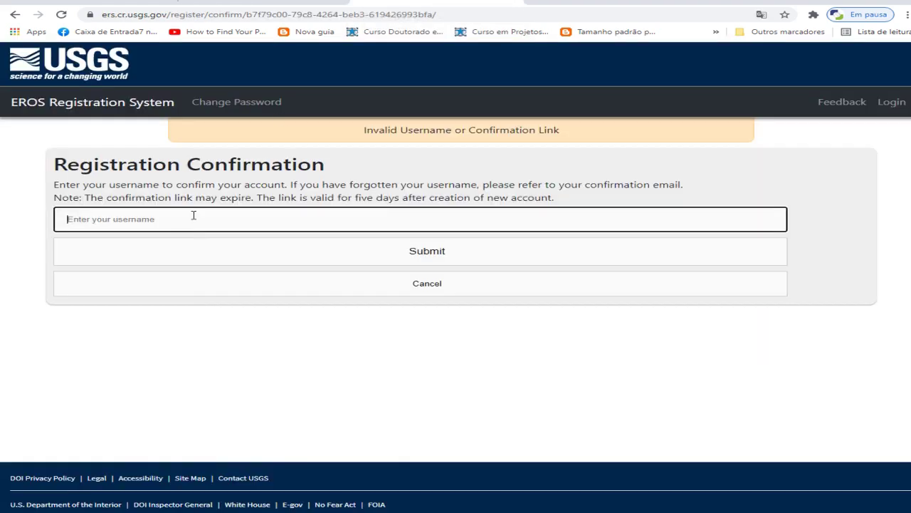
{"action": "left_click", "coordinate": [170, 220]}
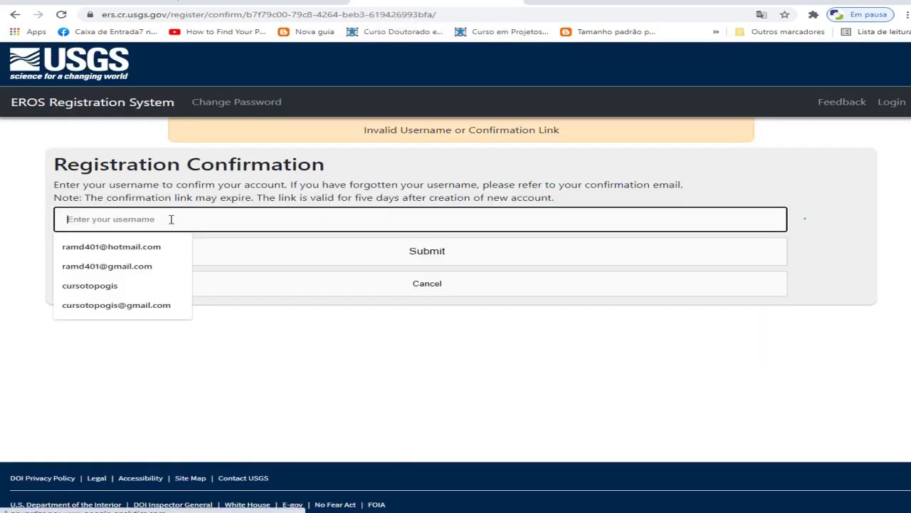
{"action": "key", "text": "ctrl+v"}
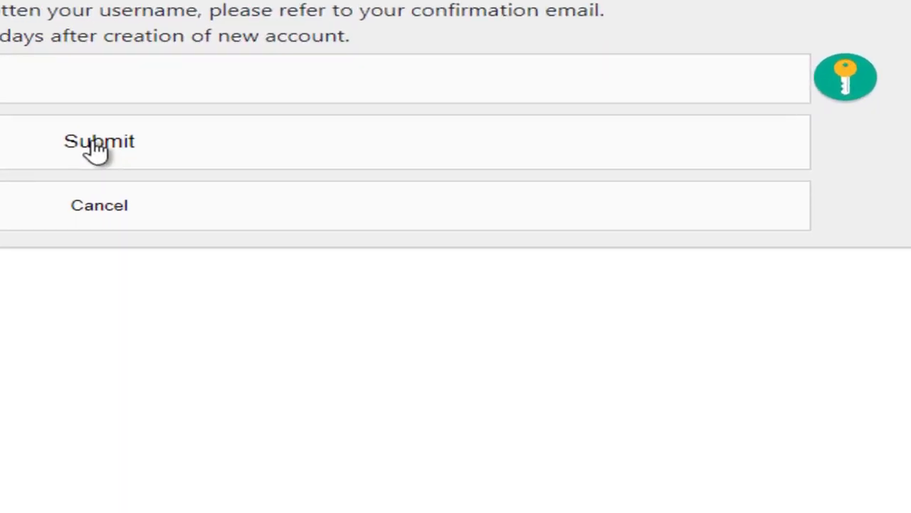
{"action": "left_click", "coordinate": [97, 149]}
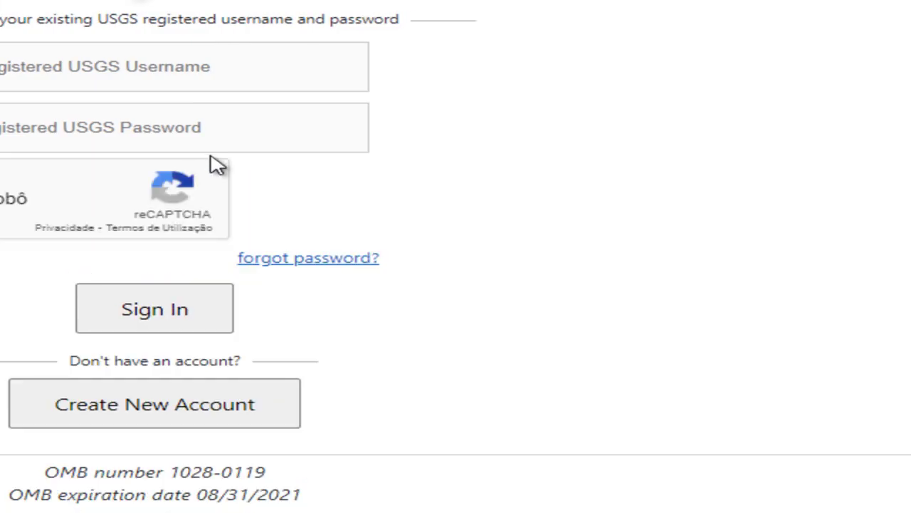
Sign in with the account username, password and the reCAPTCHA not-a-robot check
{"action": "left_click", "coordinate": [227, 69]}
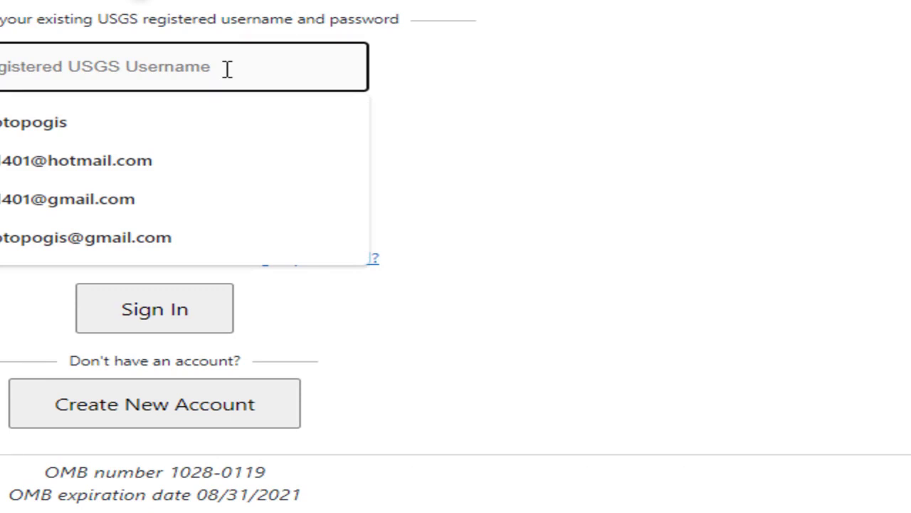
{"action": "type", "text": "sotopogis"}
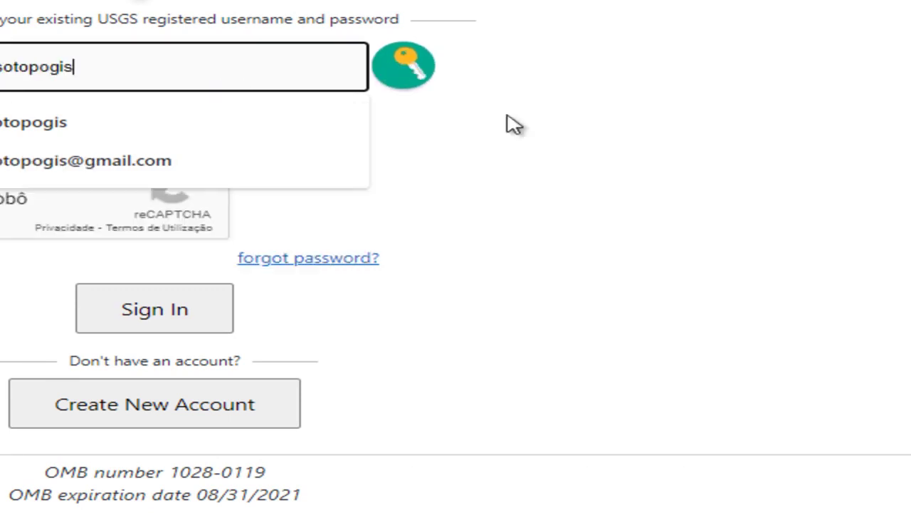
{"action": "left_click", "coordinate": [632, 131]}
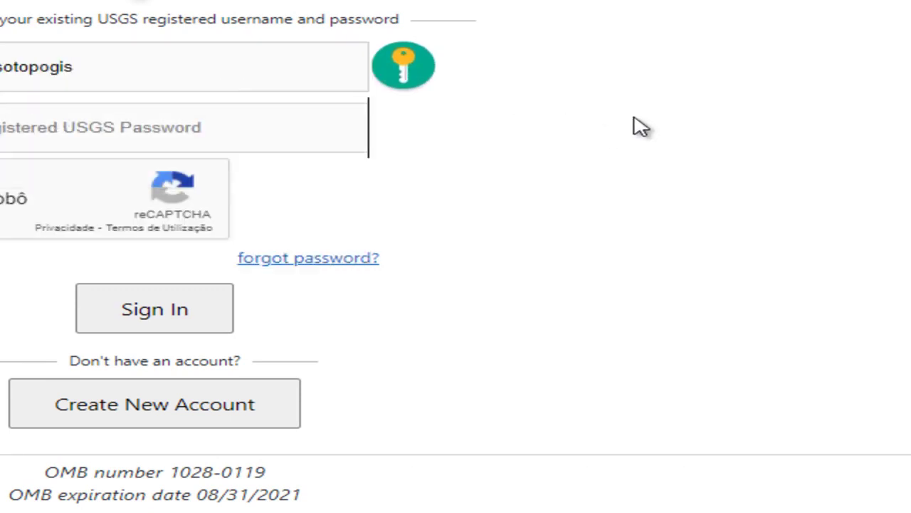
{"action": "left_click", "coordinate": [173, 138]}
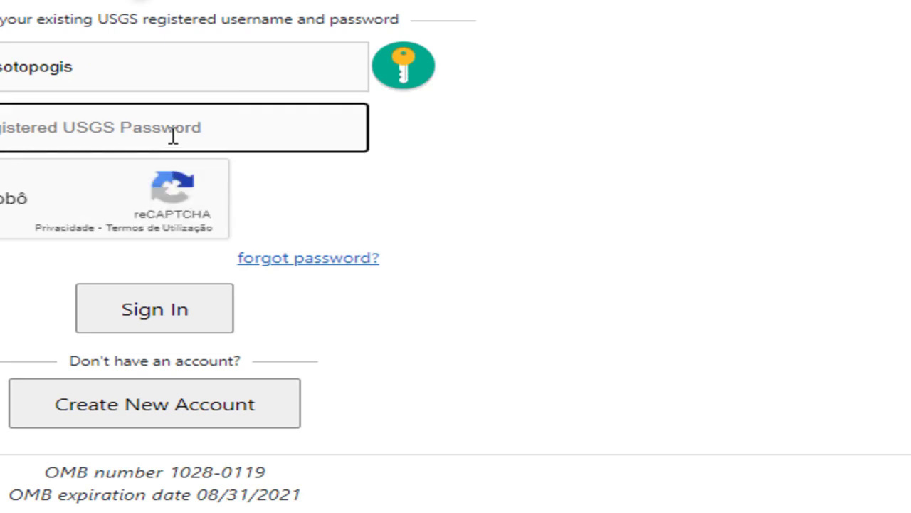
{"action": "type", "text": "a********"}
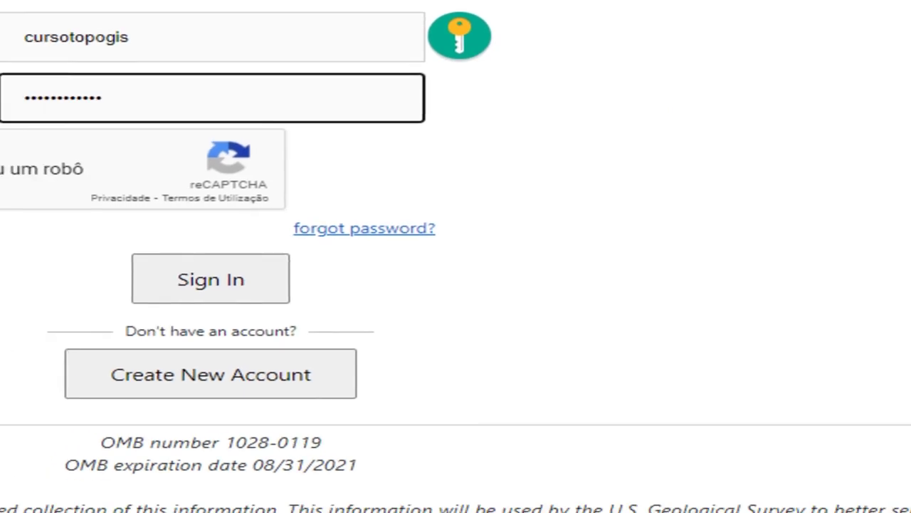
{"action": "left_click", "coordinate": [88, 71]}
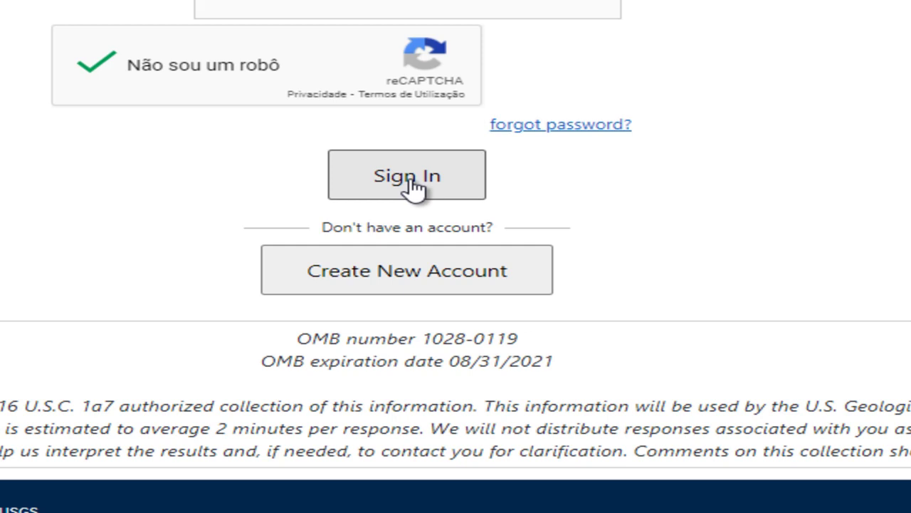
{"action": "left_click", "coordinate": [413, 187]}
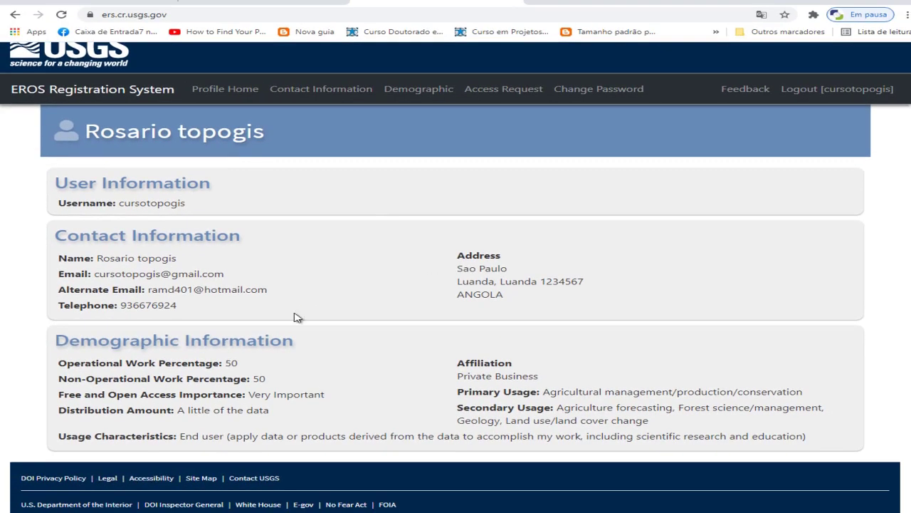
Take the Registration Submitted tab back to the login page, confirming automatic sign-in
{"action": "scroll", "coordinate": [417, 295], "scroll_direction": "up", "scroll_amount": 1}
{"action": "scroll", "coordinate": [471, 282], "scroll_direction": "down", "scroll_amount": 1}
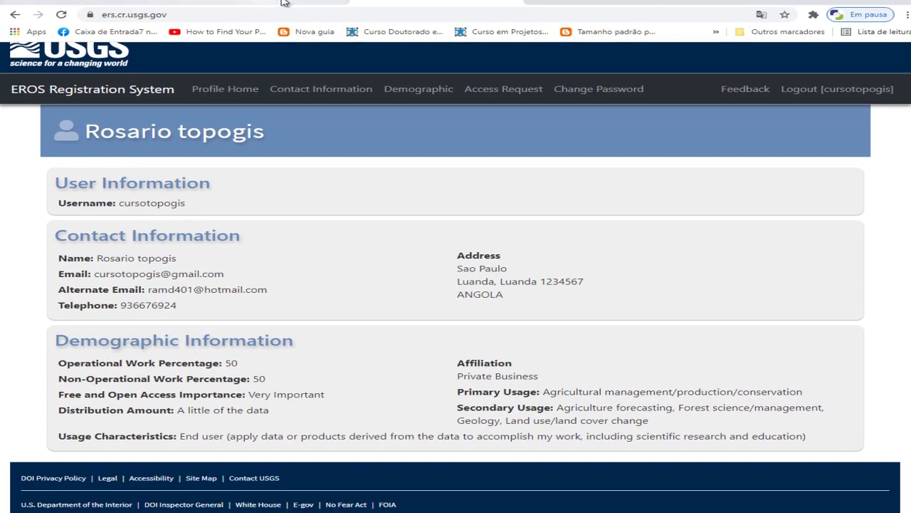
{"action": "left_click", "coordinate": [138, 4]}
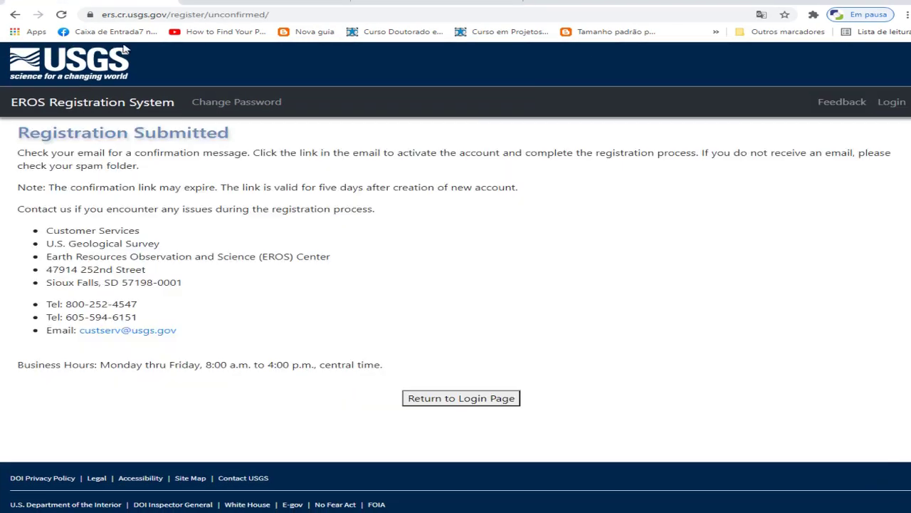
{"action": "left_click", "coordinate": [465, 402]}
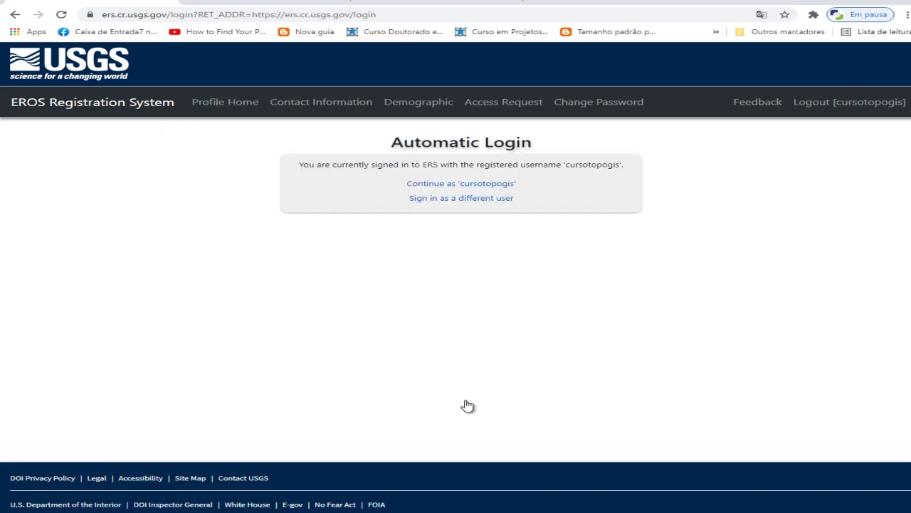
{"action": "left_click", "coordinate": [262, 16]}
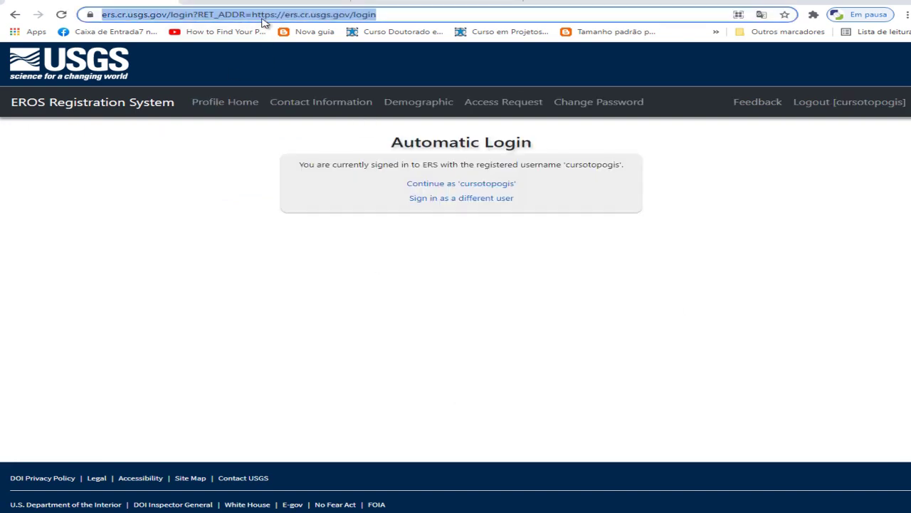
Search Google for earthexplorer and open the USGS EarthExplorer result
{"action": "type", "text": "eart"}
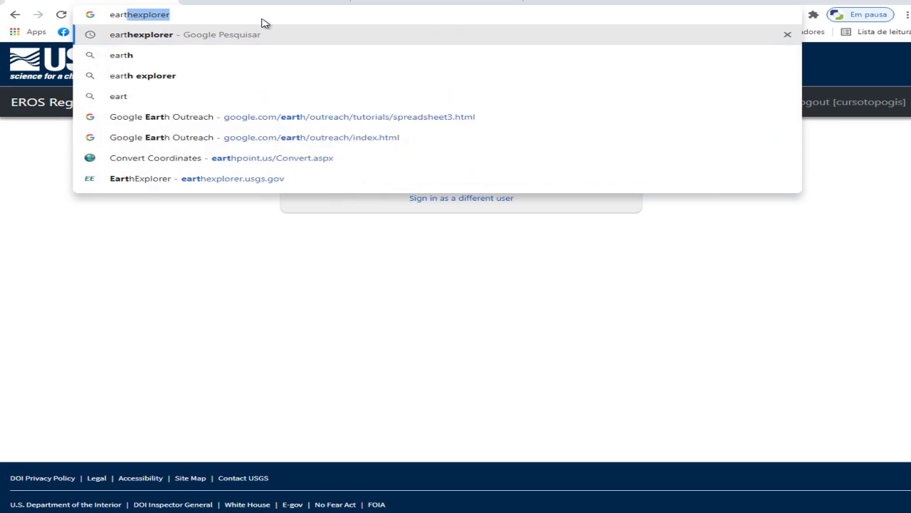
{"action": "key", "text": "Return"}
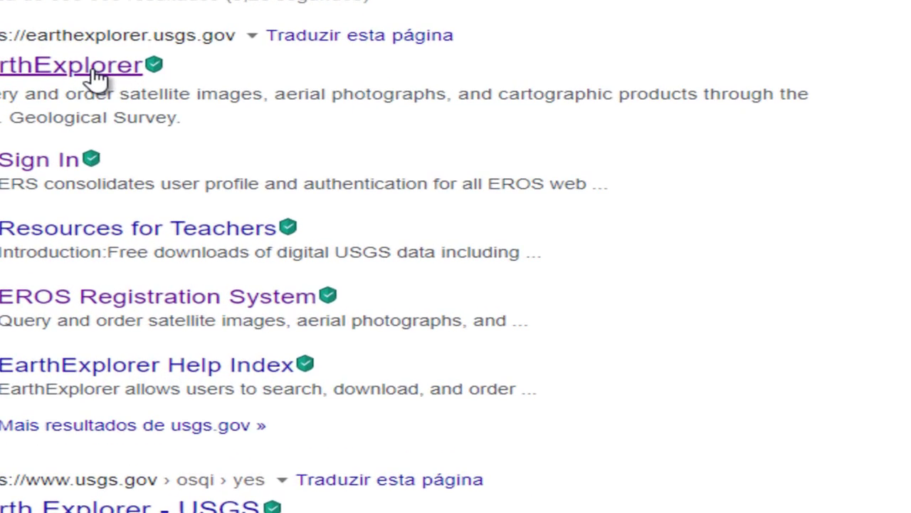
{"action": "left_click", "coordinate": [96, 77]}
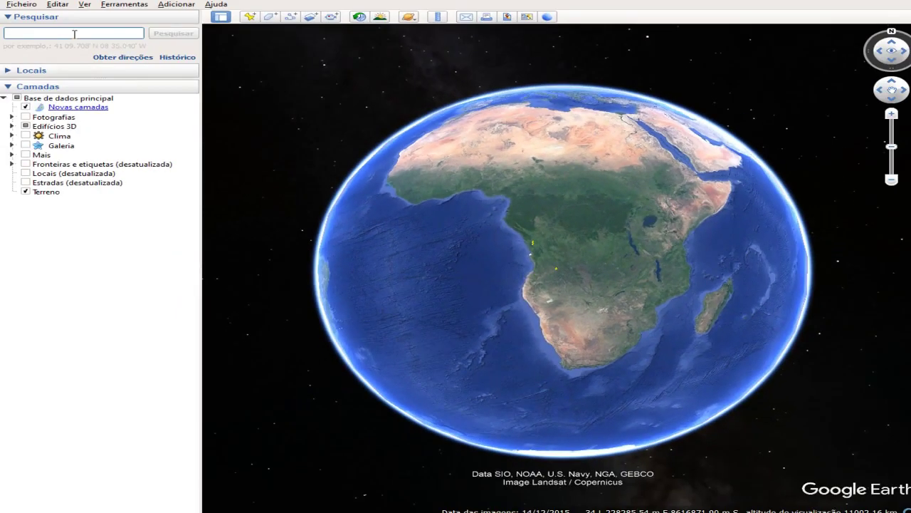
Search 'biocom angola' and fly to Biocom – Companhia de Bioenergia de Angola
{"action": "type", "text": "bic"}
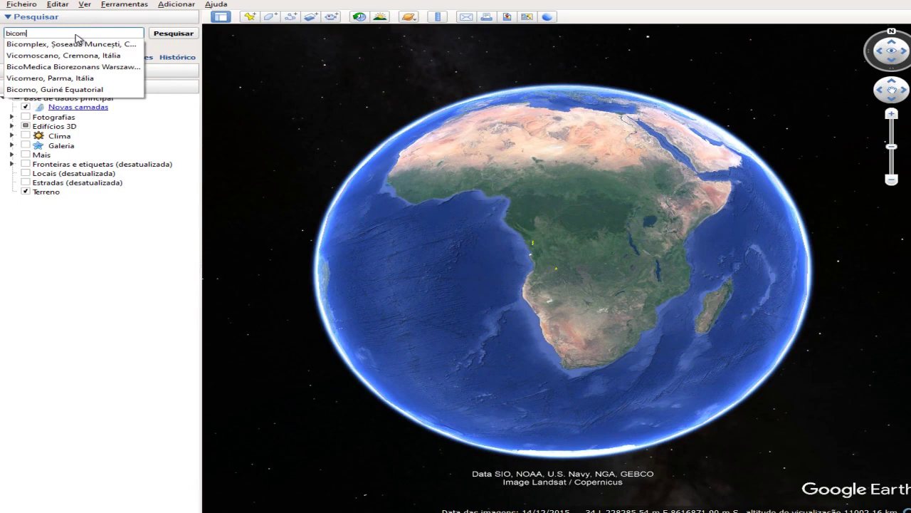
{"action": "type", "text": "om an"}
{"action": "key", "text": "BackSpace"}
{"action": "key", "text": "BackSpace"}
{"action": "key", "text": "BackSpace"}
{"action": "key", "text": "BackSpace"}
{"action": "key", "text": "BackSpace"}
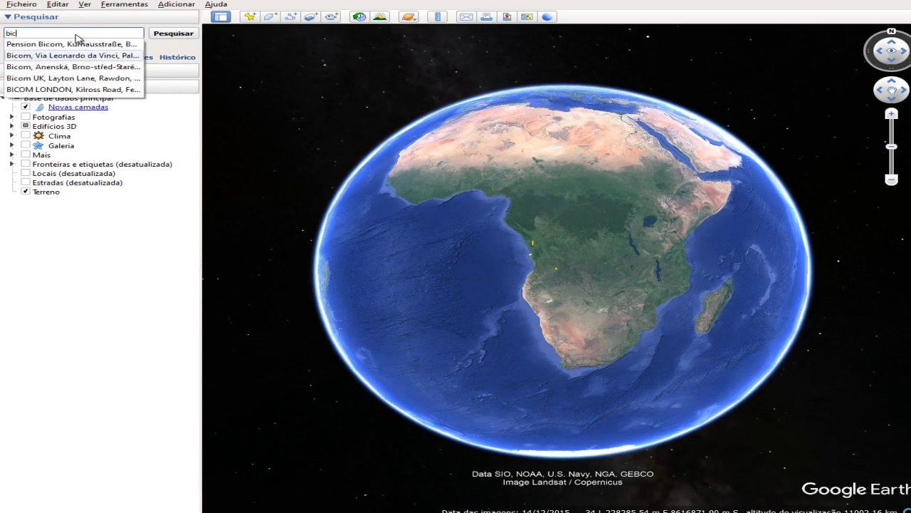
{"action": "type", "text": "ocl"}
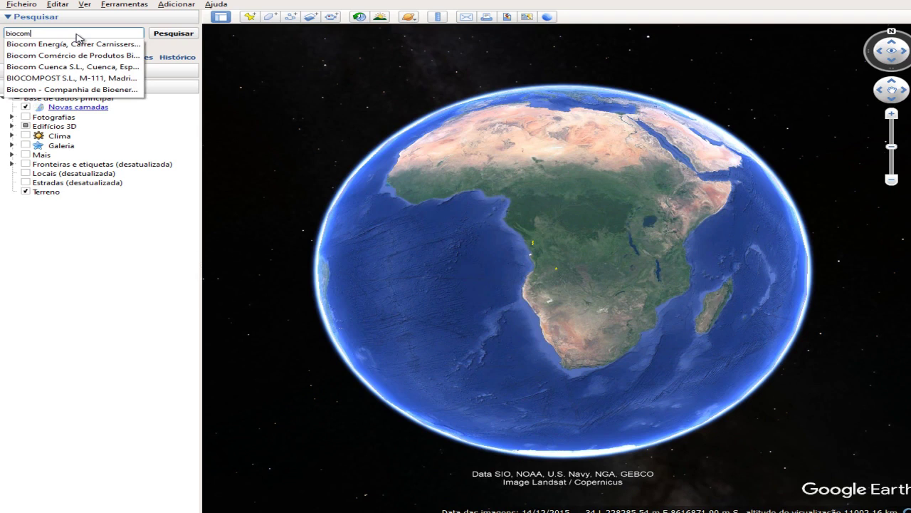
{"action": "type", "text": "a"}
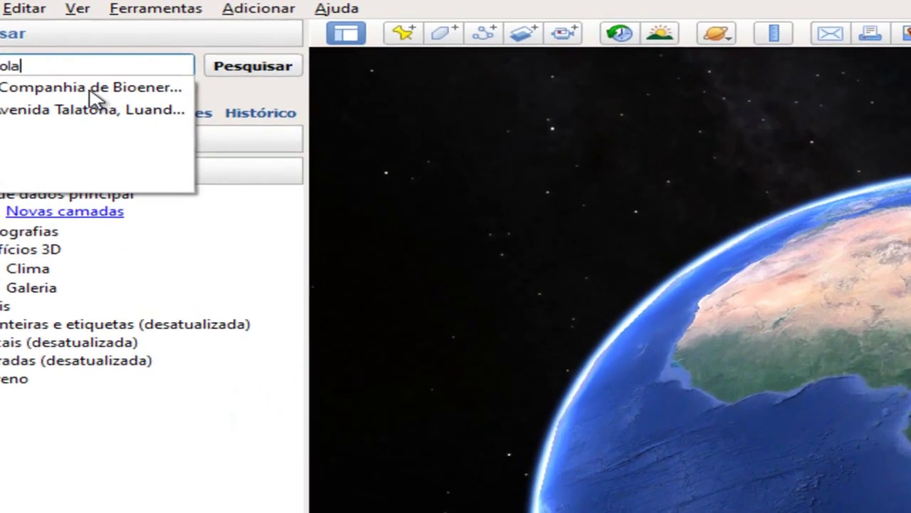
{"action": "left_click", "coordinate": [126, 44]}
{"action": "left_click", "coordinate": [253, 71]}
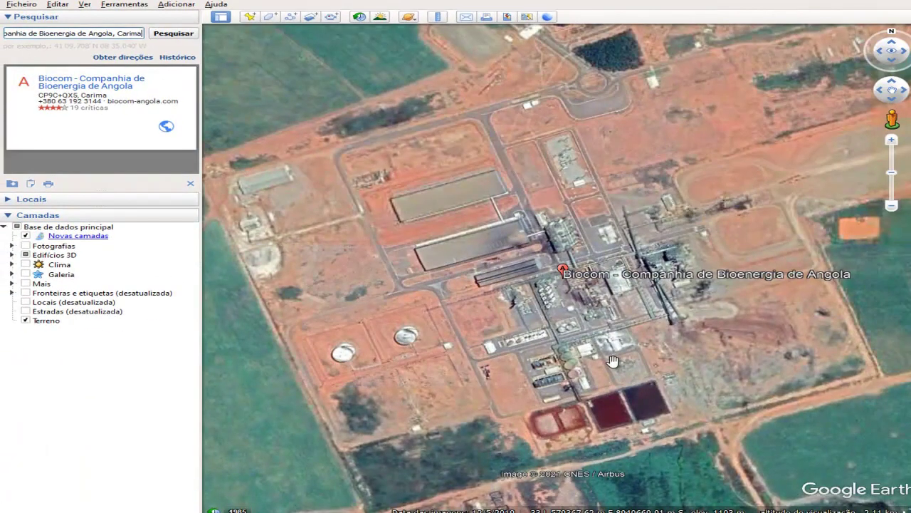
Pan and zoom around the Biocom plant to bring the surrounding farmland into view
{"action": "scroll", "coordinate": [680, 371], "scroll_direction": "down", "scroll_amount": 3}
{"action": "scroll", "coordinate": [614, 329], "scroll_direction": "down", "scroll_amount": 3}
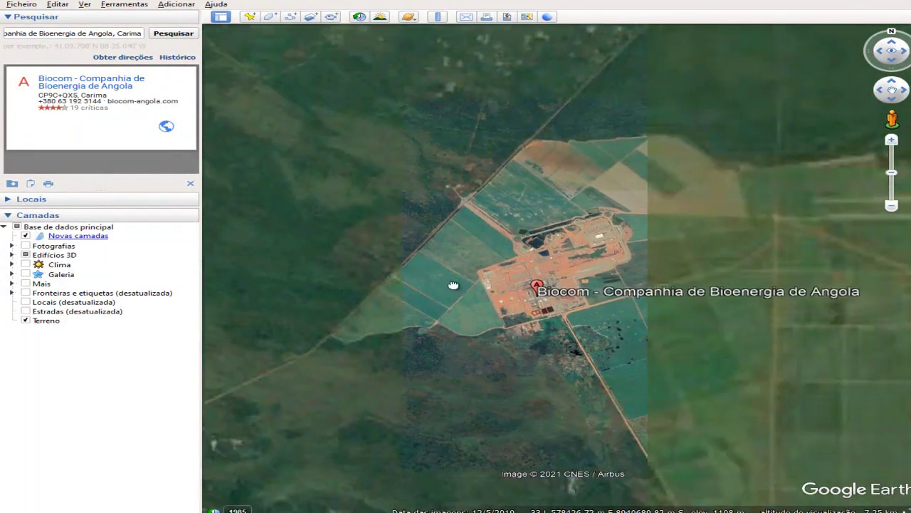
{"action": "left_click_drag", "start_coordinate": [550, 305], "coordinate": [517, 300]}
{"action": "left_click_drag", "start_coordinate": [554, 206], "coordinate": [408, 175]}
{"action": "scroll", "coordinate": [643, 261], "scroll_direction": "up", "scroll_amount": 5}
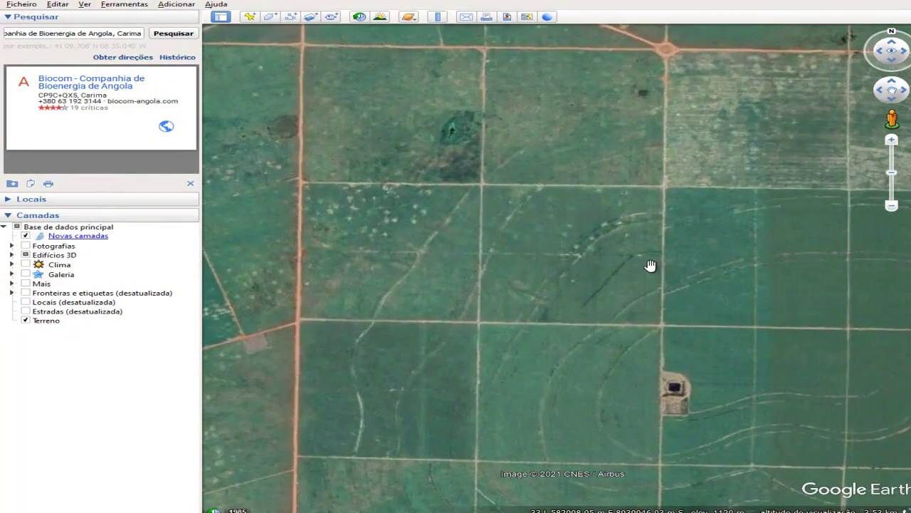
{"action": "key", "text": "Up"}
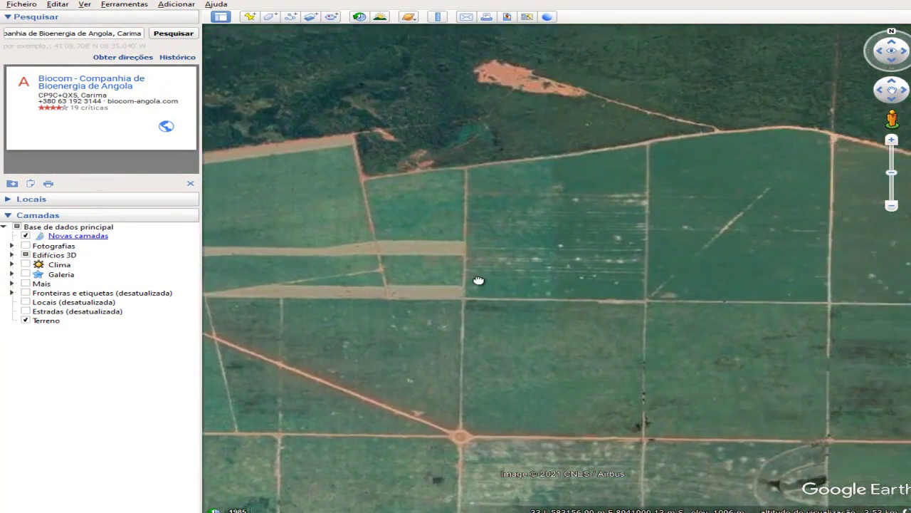
{"action": "scroll", "coordinate": [498, 209], "scroll_direction": "down", "scroll_amount": 1}
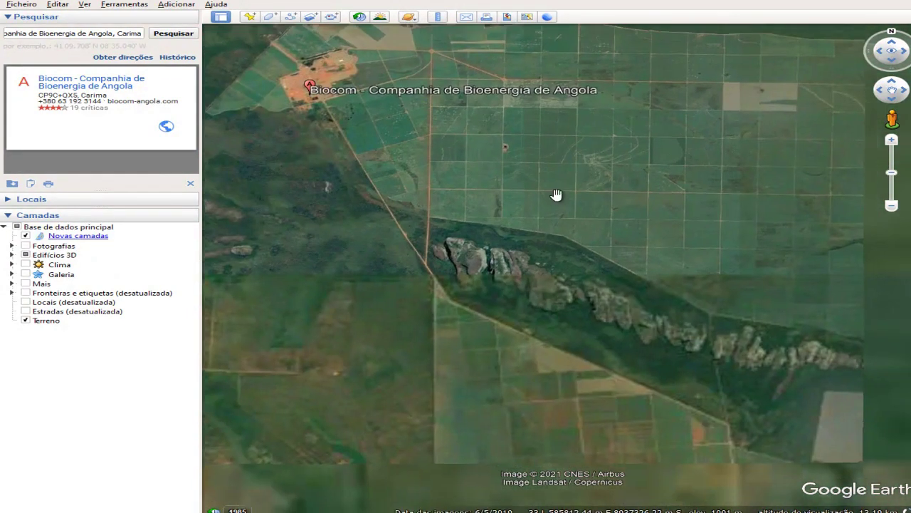
Frame the Biocom estate and reservoir, then start a new polygon with its dialog moved aside
{"action": "key", "text": "Right"}
{"action": "key", "text": "Down"}
{"action": "scroll", "coordinate": [409, 225], "scroll_direction": "up", "scroll_amount": 2}
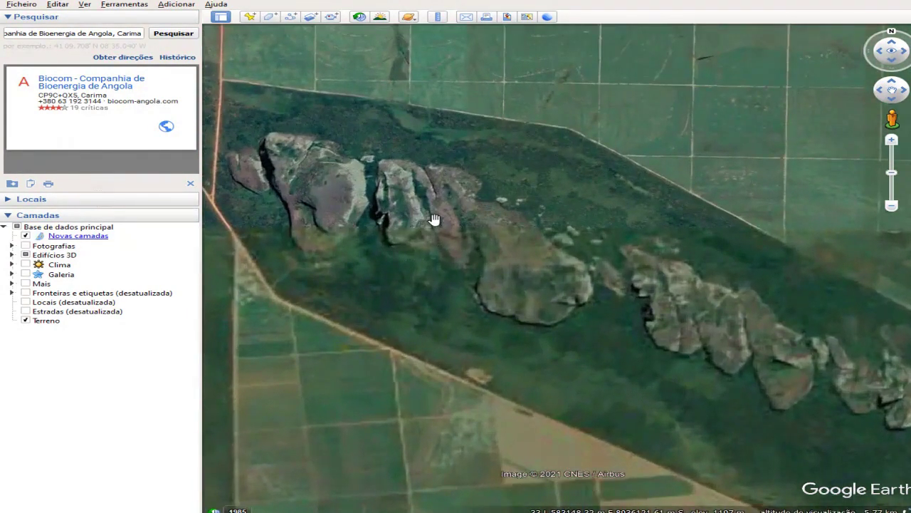
{"action": "scroll", "coordinate": [434, 219], "scroll_direction": "down", "scroll_amount": 5}
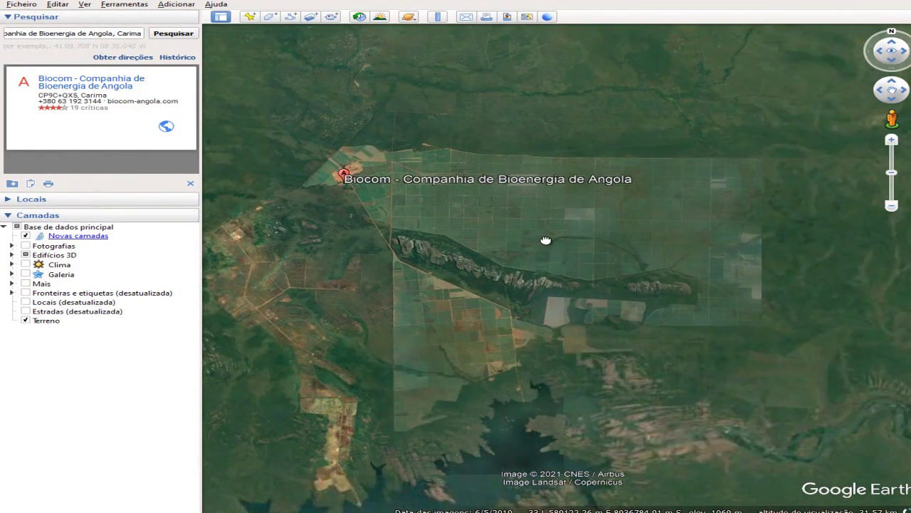
{"action": "left_click_drag", "start_coordinate": [546, 240], "coordinate": [545, 189]}
{"action": "scroll", "coordinate": [588, 185], "scroll_direction": "down", "scroll_amount": 1}
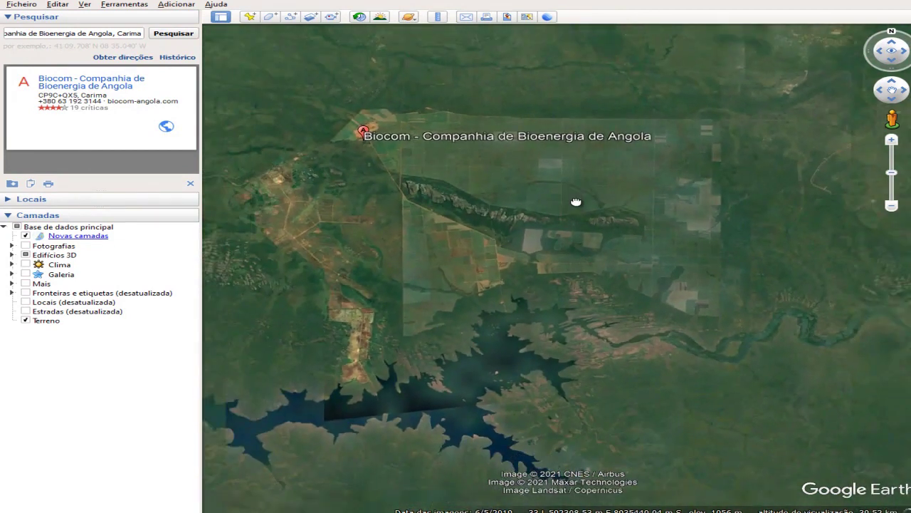
{"action": "left_click_drag", "start_coordinate": [576, 201], "coordinate": [581, 172]}
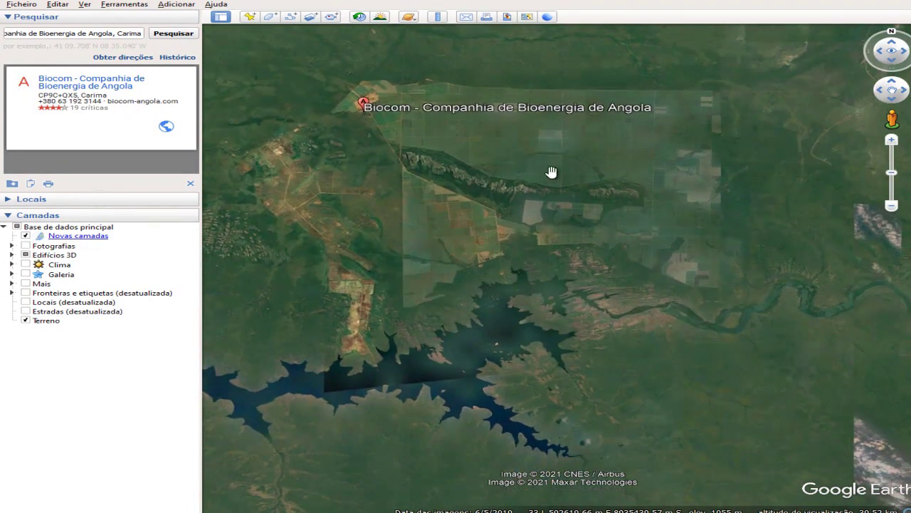
{"action": "left_click", "coordinate": [271, 19]}
{"action": "left_click_drag", "start_coordinate": [368, 64], "coordinate": [596, 423]}
Place four polygon corners around the Biocom estate and reservoir
{"action": "left_click", "coordinate": [229, 47]}
{"action": "left_click", "coordinate": [822, 67]}
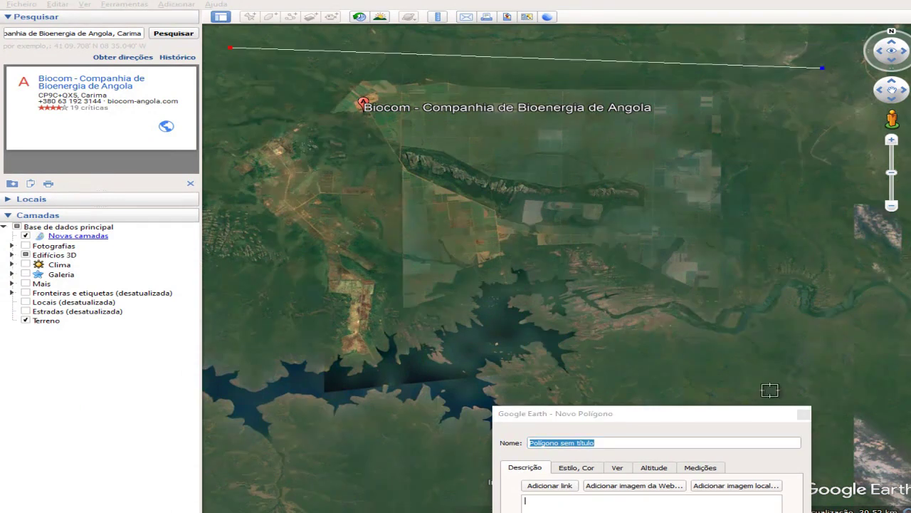
{"action": "left_click", "coordinate": [833, 374]}
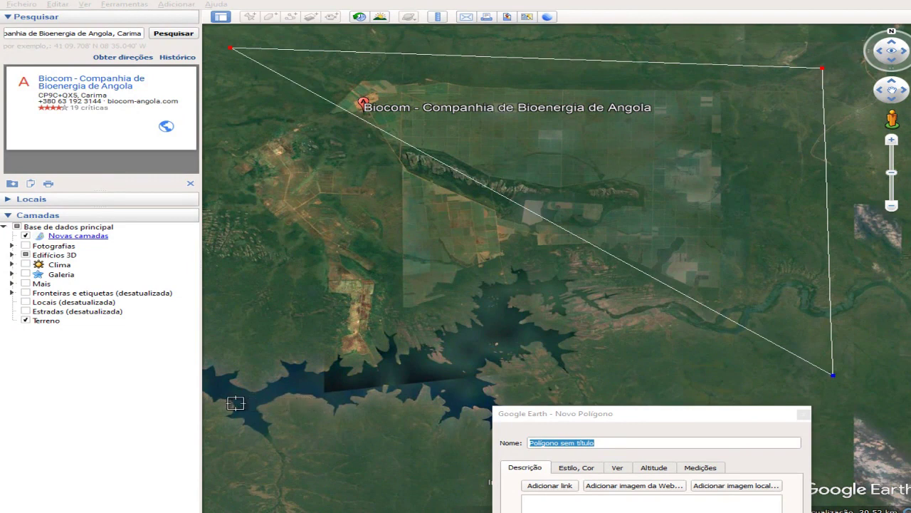
{"action": "left_click", "coordinate": [223, 404]}
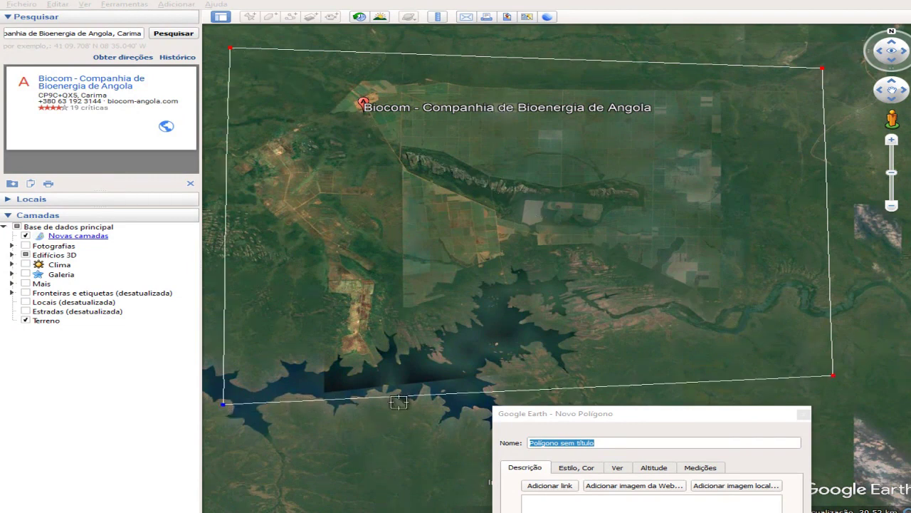
Name the polygon Biocom and confirm it
{"action": "left_click", "coordinate": [588, 420]}
{"action": "left_click_drag", "start_coordinate": [590, 419], "coordinate": [435, 224]}
{"action": "left_click", "coordinate": [531, 223]}
{"action": "type", "text": "Bi"}
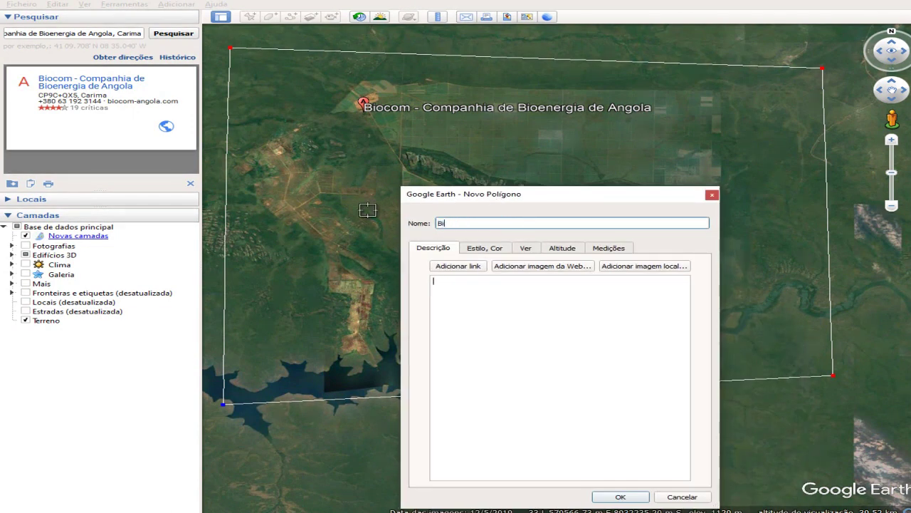
{"action": "key", "text": "Left"}
{"action": "key", "text": "Left"}
{"action": "key", "text": "Left"}
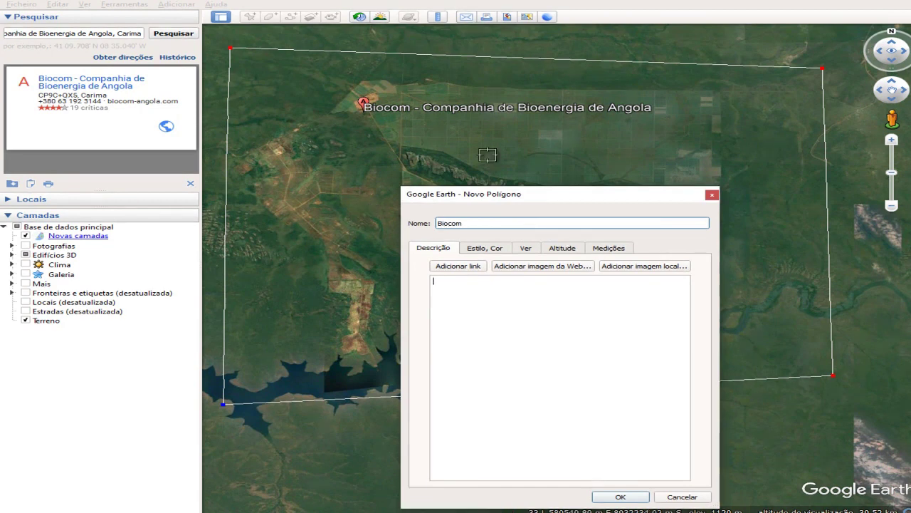
{"action": "left_click_drag", "start_coordinate": [529, 194], "coordinate": [472, 82]}
{"action": "left_click", "coordinate": [567, 387]}
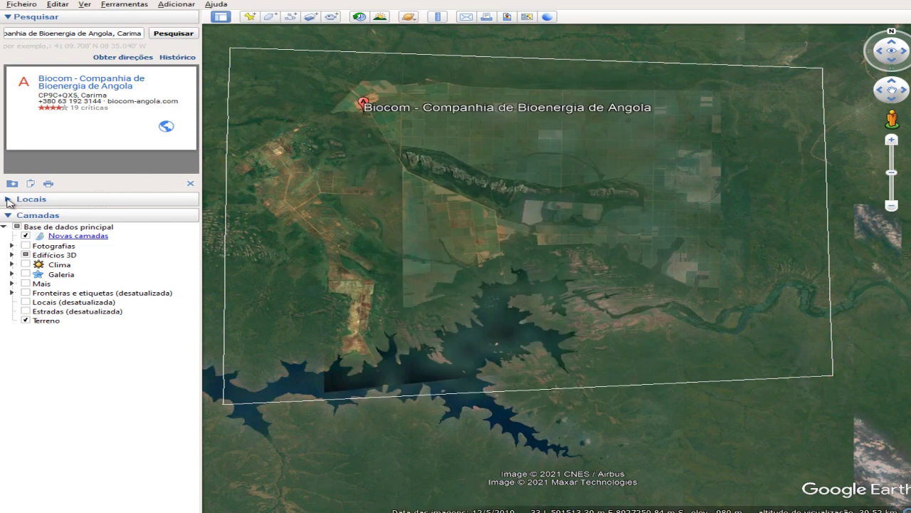
Expand Places and choose Save Place As for the Biocom polygon
{"action": "left_click", "coordinate": [9, 202]}
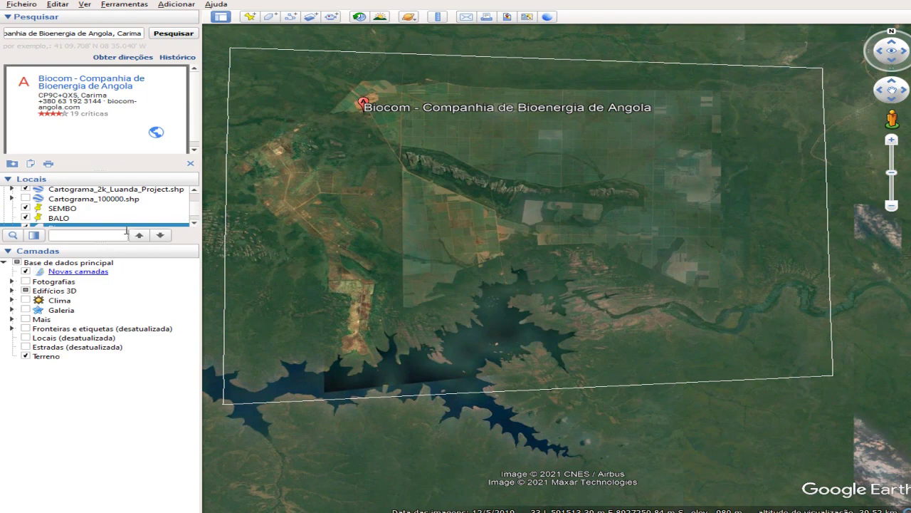
{"action": "left_click", "coordinate": [194, 223]}
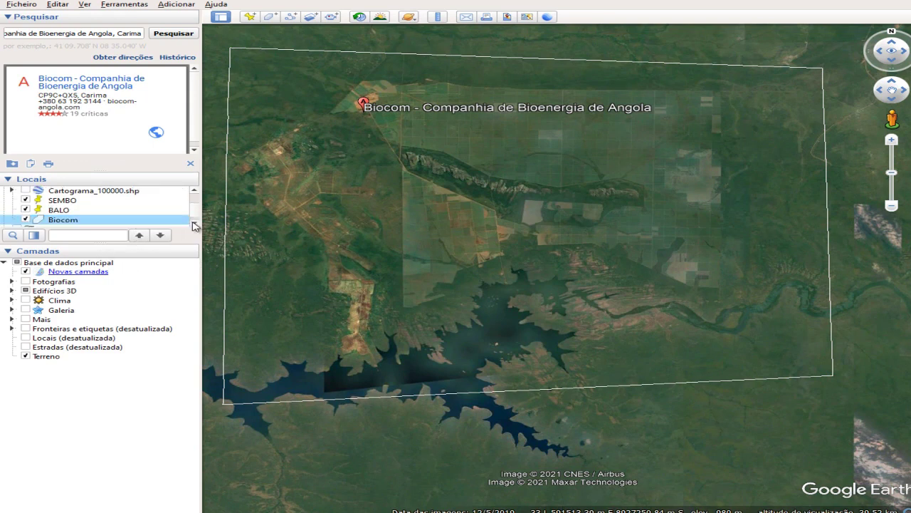
{"action": "left_click", "coordinate": [194, 225]}
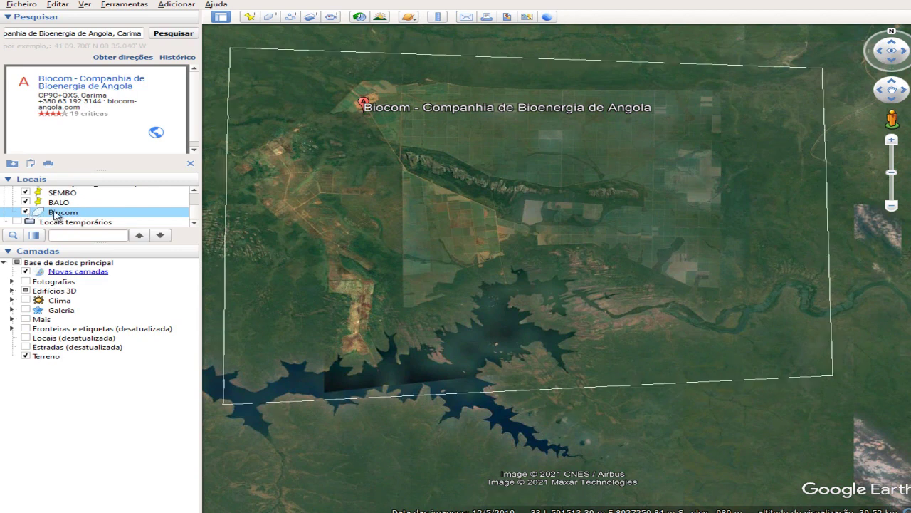
{"action": "right_click", "coordinate": [54, 216]}
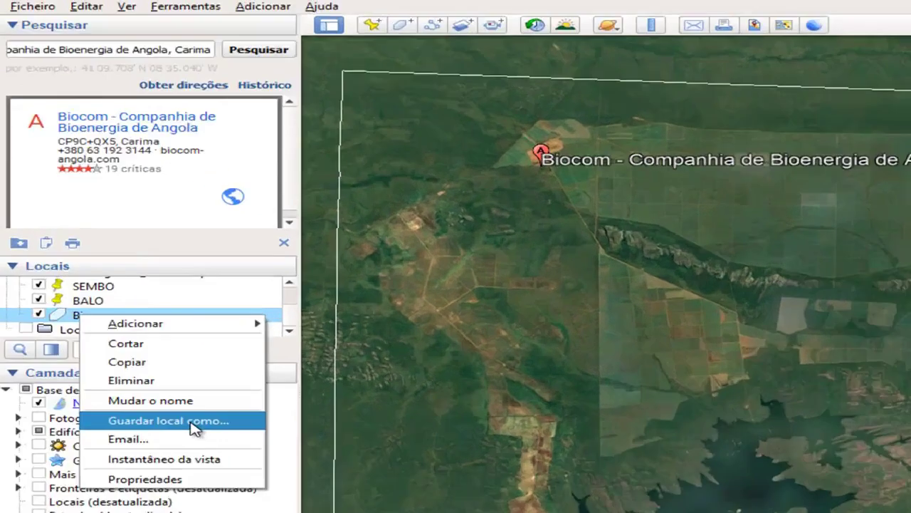
{"action": "left_click", "coordinate": [131, 283]}
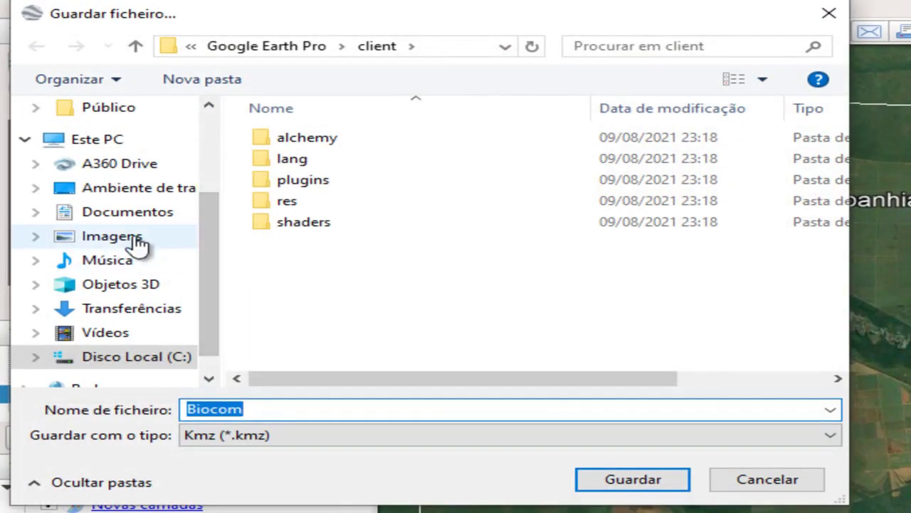
Create VECTORES\KML_KMZ folders under Documents\CURSOS PDI and open KML_KMZ
{"action": "left_click", "coordinate": [132, 216]}
{"action": "scroll", "coordinate": [378, 313], "scroll_direction": "down", "scroll_amount": 1}
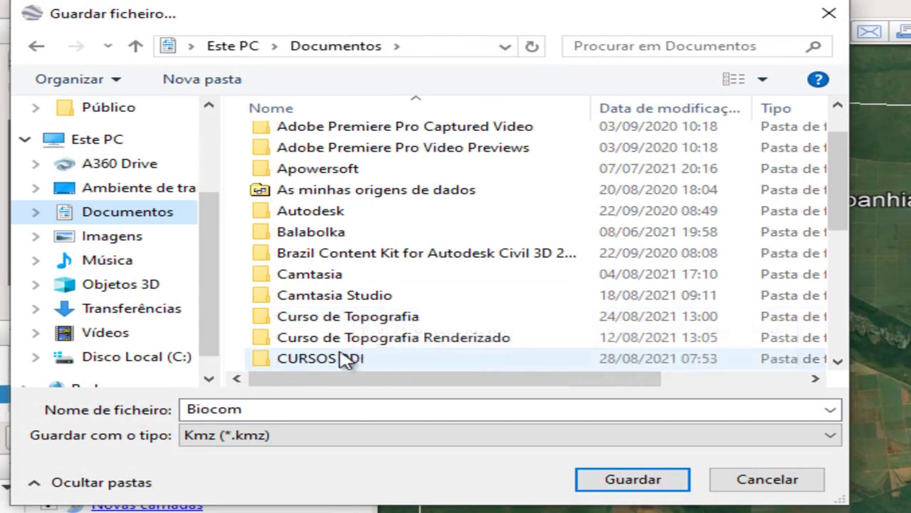
{"action": "double_click", "coordinate": [356, 362]}
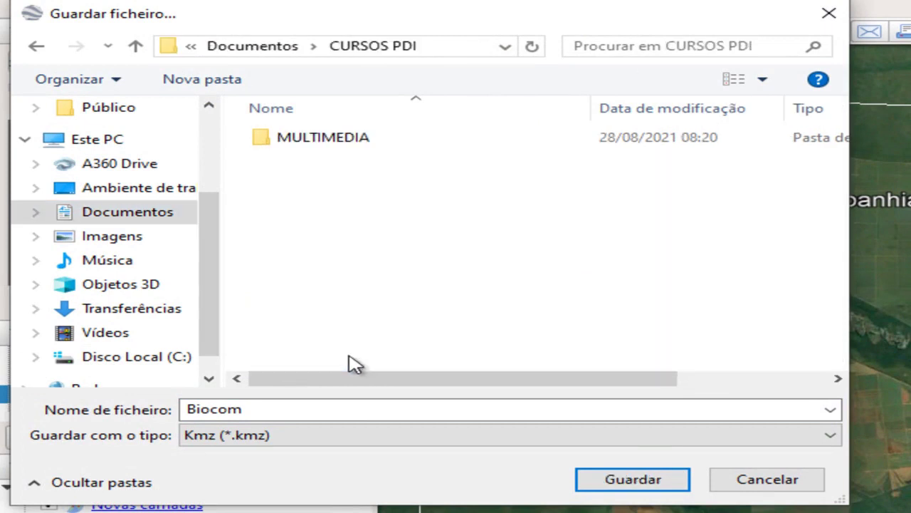
{"action": "left_click", "coordinate": [215, 84]}
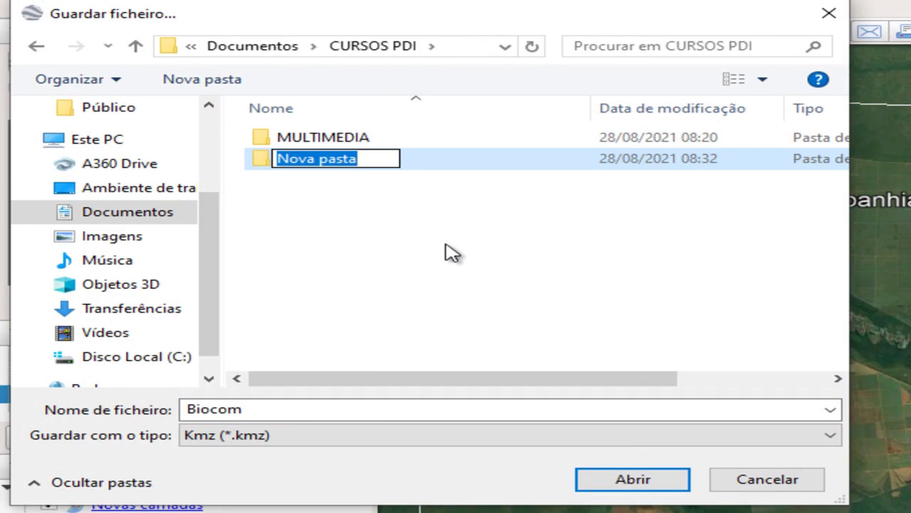
{"action": "type", "text": "VECT"}
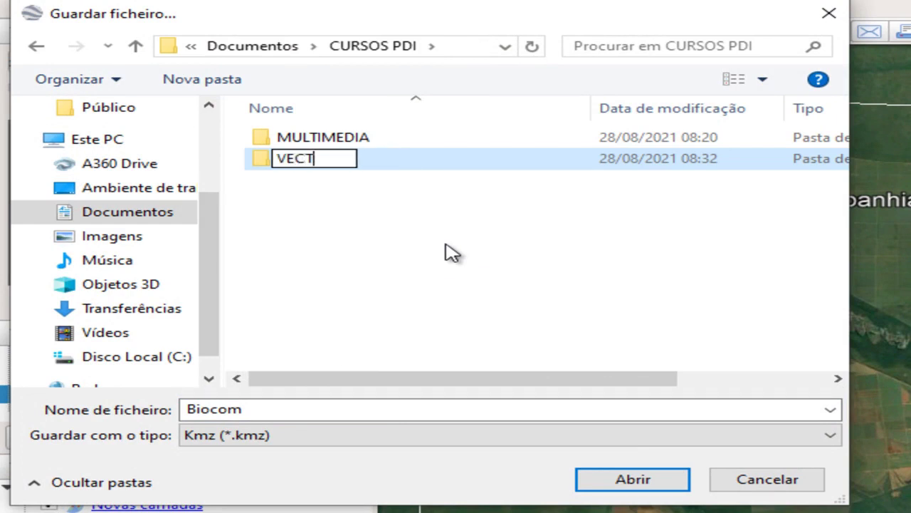
{"action": "type", "text": "ORES"}
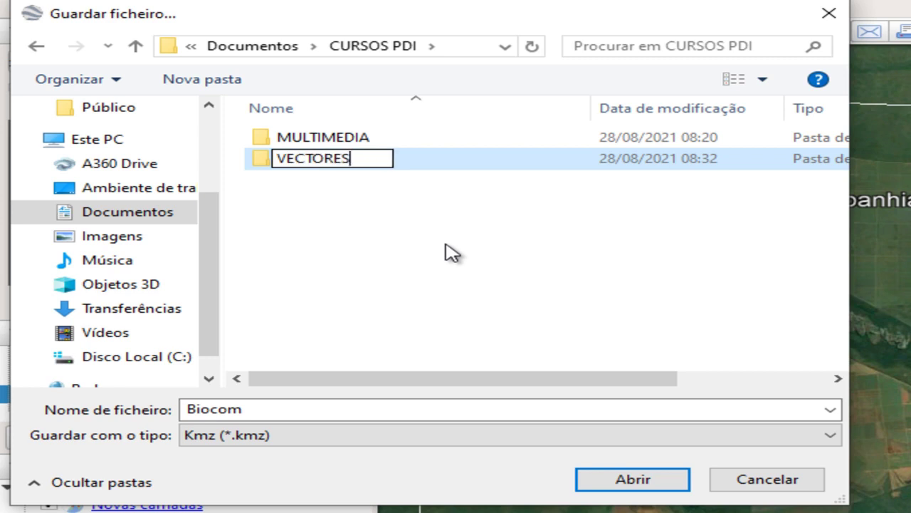
{"action": "key", "text": "Return"}
{"action": "key", "text": "Return"}
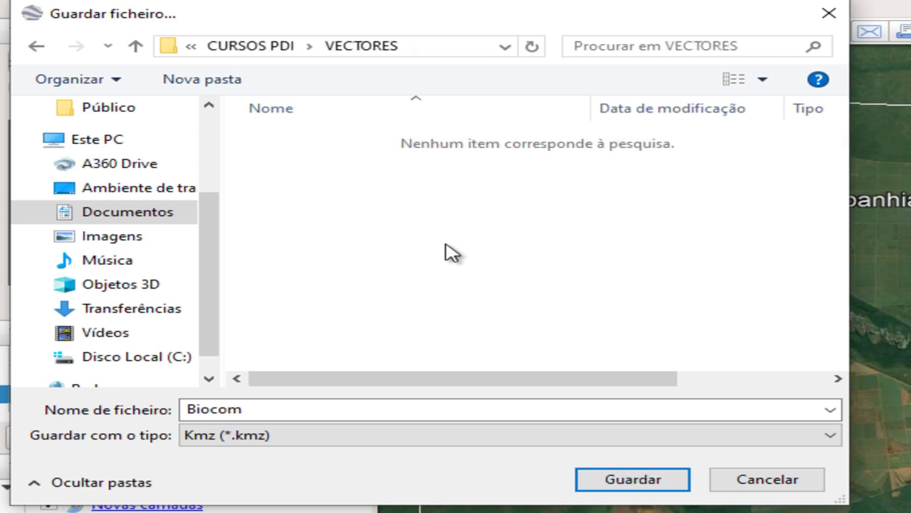
{"action": "left_click", "coordinate": [215, 83]}
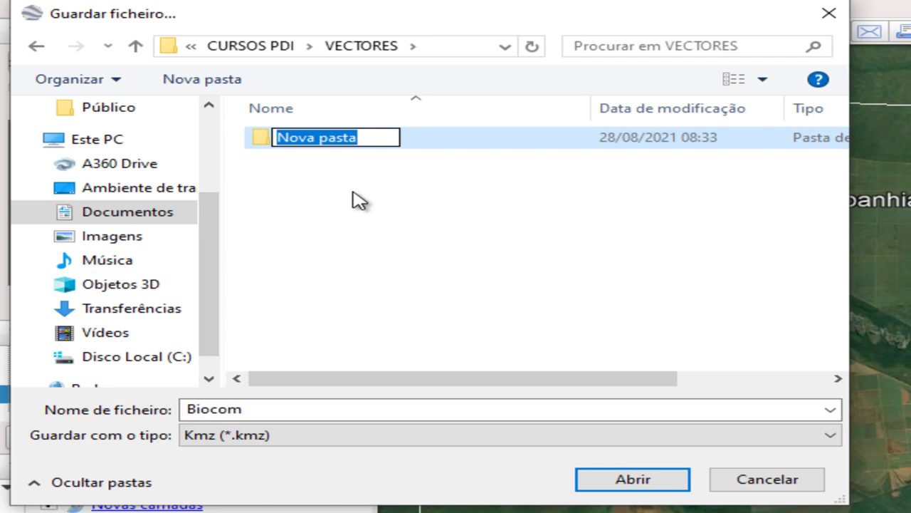
{"action": "type", "text": "KML_KMZ"}
{"action": "key", "text": "Return"}
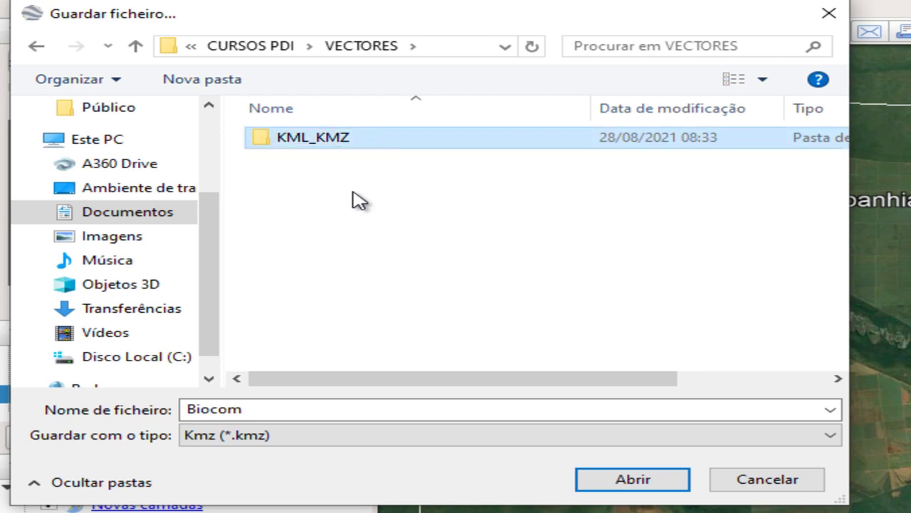
{"action": "key", "text": "Return"}
Name the KMZ file Biocom_Limite
{"action": "left_click", "coordinate": [283, 409]}
{"action": "type", "text": "_IIMT"}
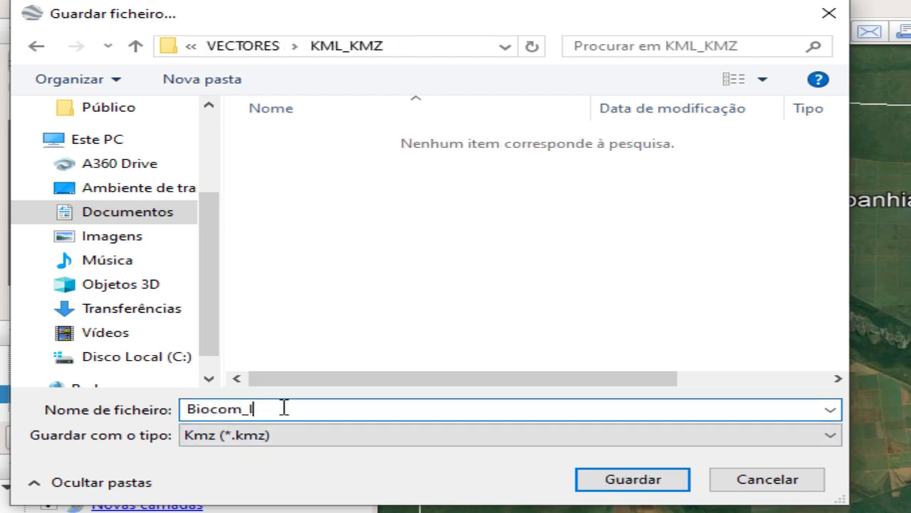
{"action": "key", "text": "BackSpace"}
{"action": "key", "text": "BackSpace"}
{"action": "key", "text": "BackSpace"}
{"action": "key", "text": "BackSpace"}
{"action": "type", "text": "Limite"}
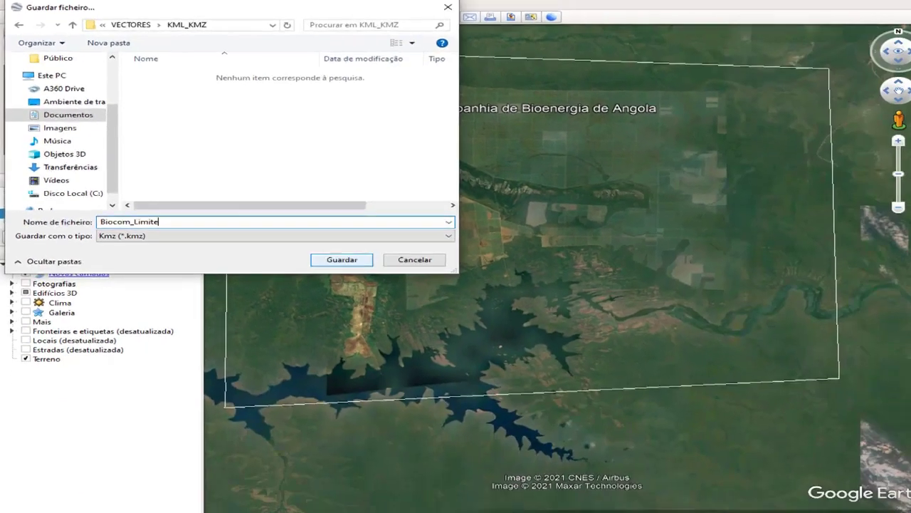
Save the polygon as Biocom_Limite.kmz and pan the EarthExplorer map
{"action": "key", "text": "Return"}
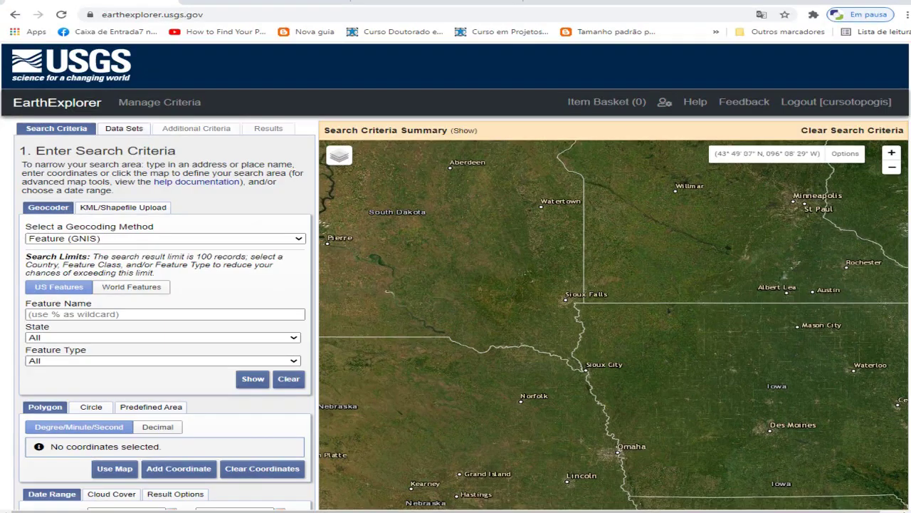
{"action": "left_click_drag", "start_coordinate": [642, 334], "coordinate": [617, 240]}
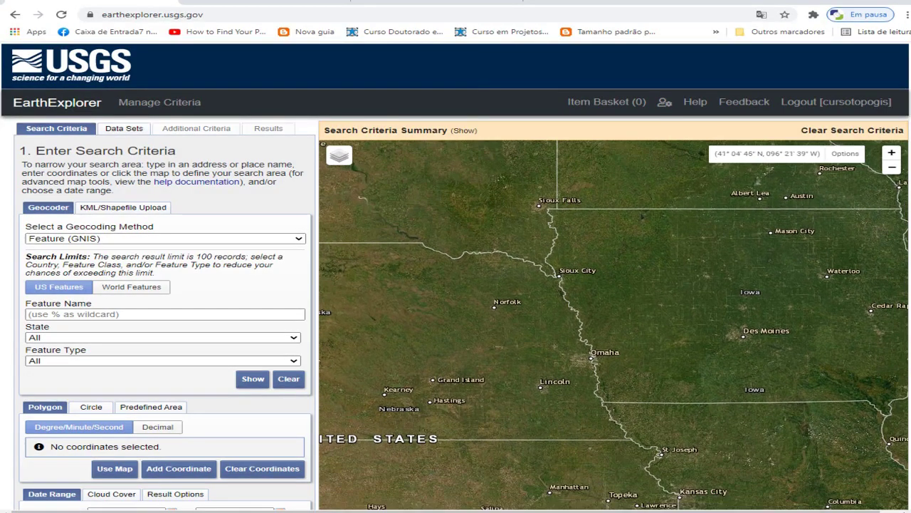
{"action": "left_click_drag", "start_coordinate": [654, 372], "coordinate": [774, 187]}
{"action": "scroll", "coordinate": [683, 293], "scroll_direction": "down", "scroll_amount": 1}
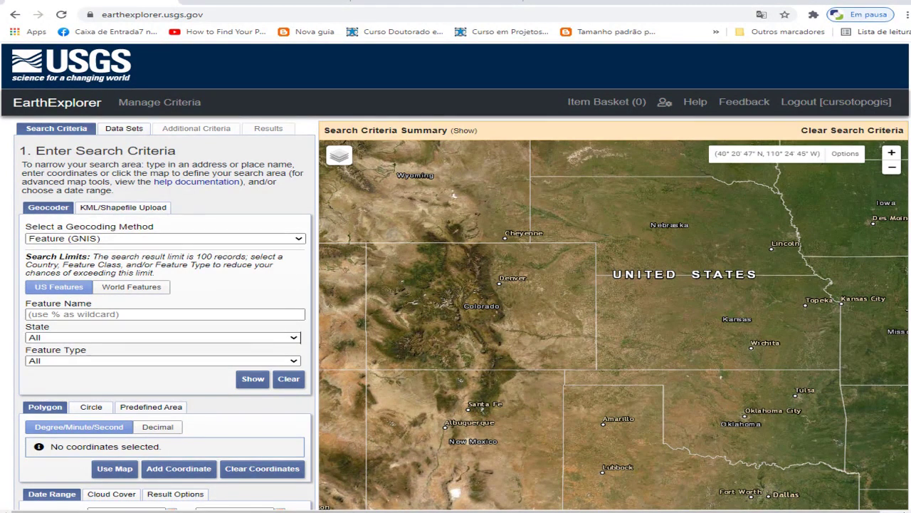
Upload Biocom_Limite from CURSOS PDI\VECTORES\KML_KMZ as the KML/Shapefile search area
{"action": "left_click", "coordinate": [123, 207]}
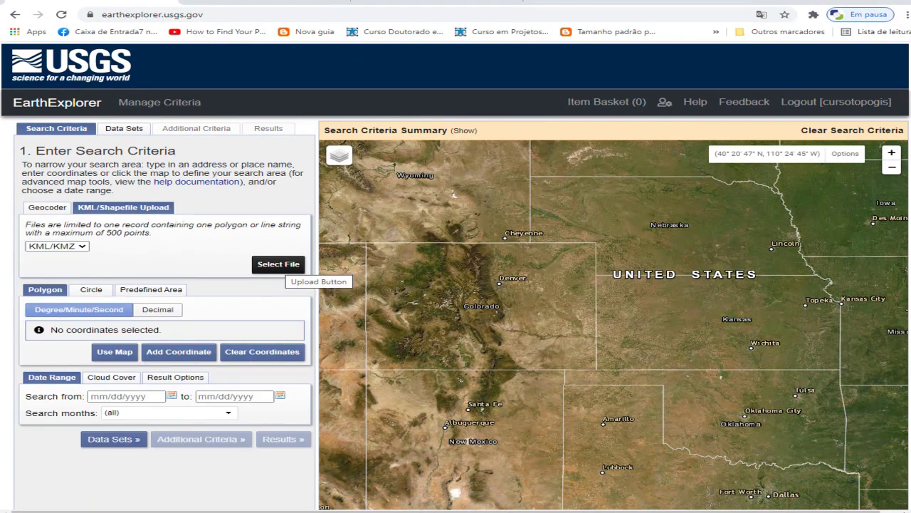
{"action": "left_click", "coordinate": [278, 264]}
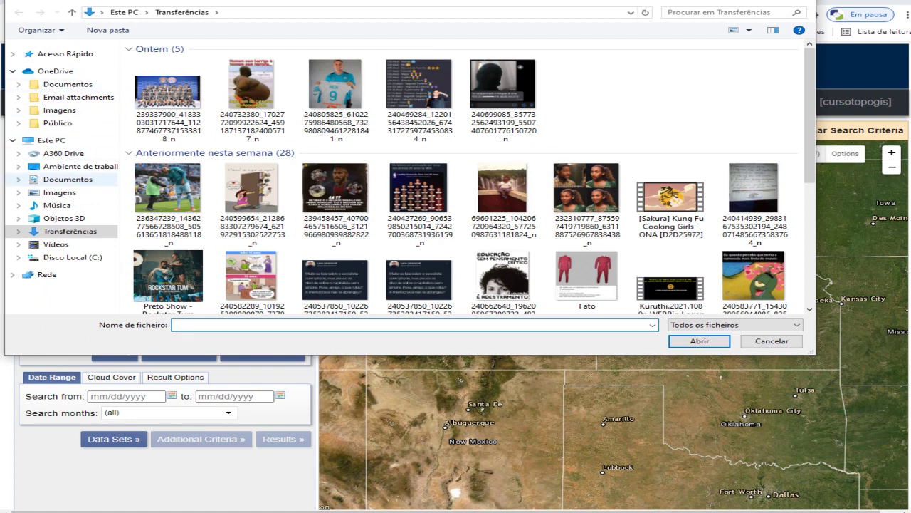
{"action": "left_click", "coordinate": [68, 178]}
{"action": "left_click", "coordinate": [171, 208]}
{"action": "key", "text": "Return"}
{"action": "key", "text": "Down"}
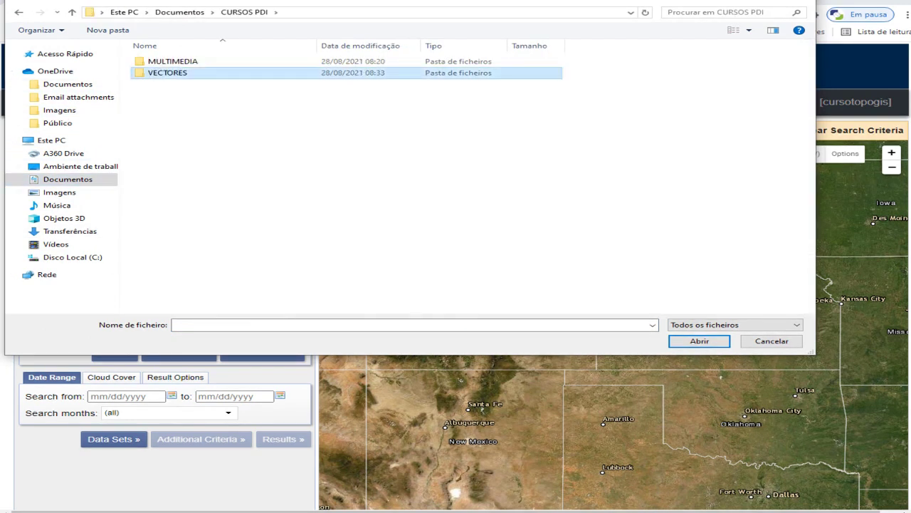
{"action": "key", "text": "Return"}
{"action": "key", "text": "Down"}
{"action": "key", "text": "Return"}
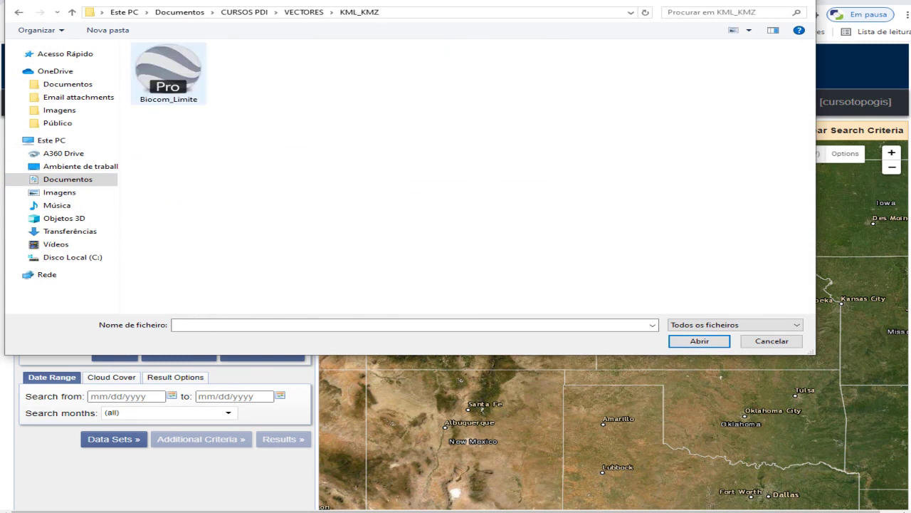
{"action": "key", "text": "Down"}
{"action": "key", "text": "Return"}
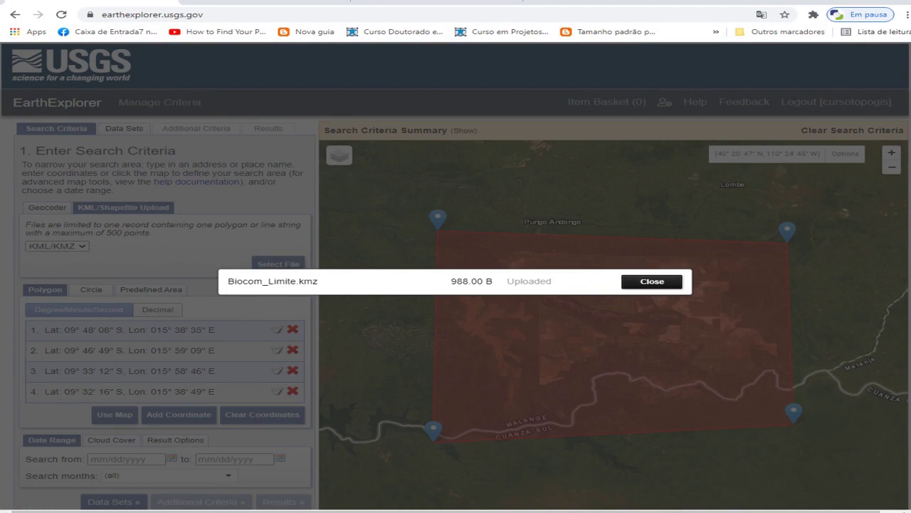
{"action": "left_click", "coordinate": [653, 282]}
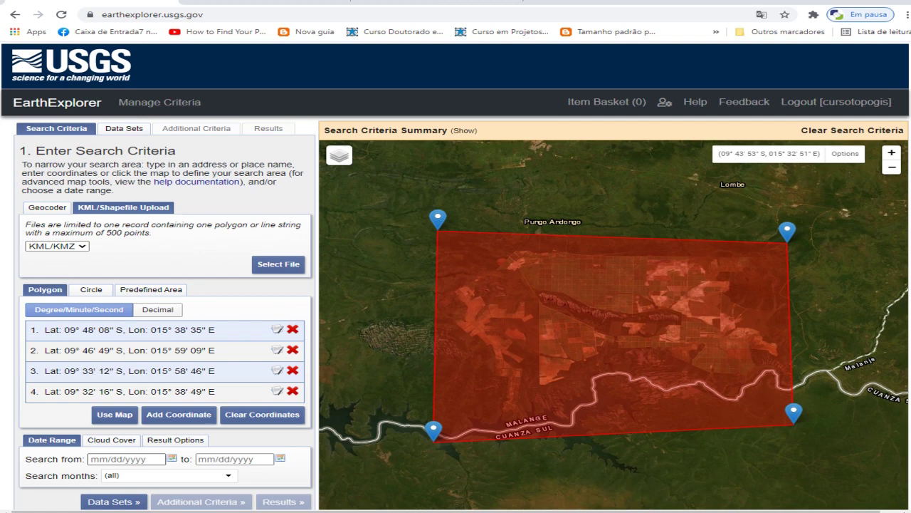
Open the date picker for the search start date
{"action": "left_click", "coordinate": [121, 459]}
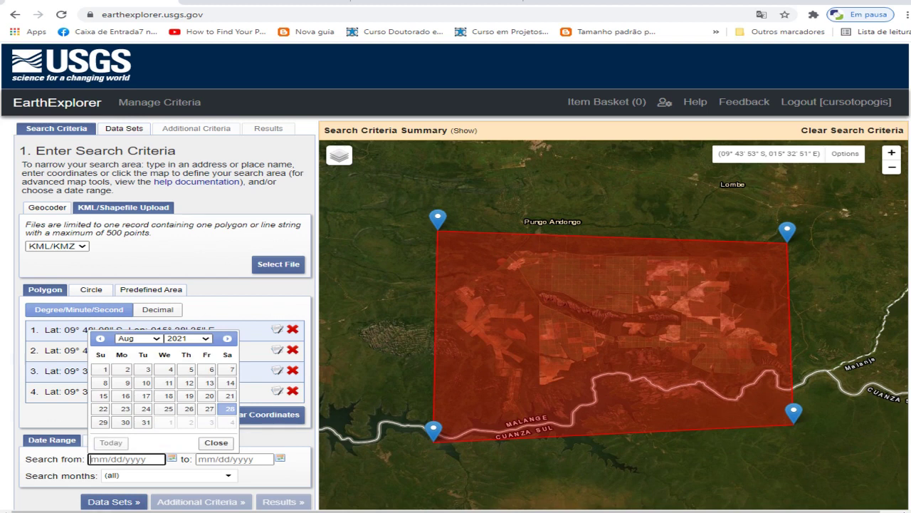
Set the search start date to 08/01/2000
{"action": "left_click", "coordinate": [188, 339]}
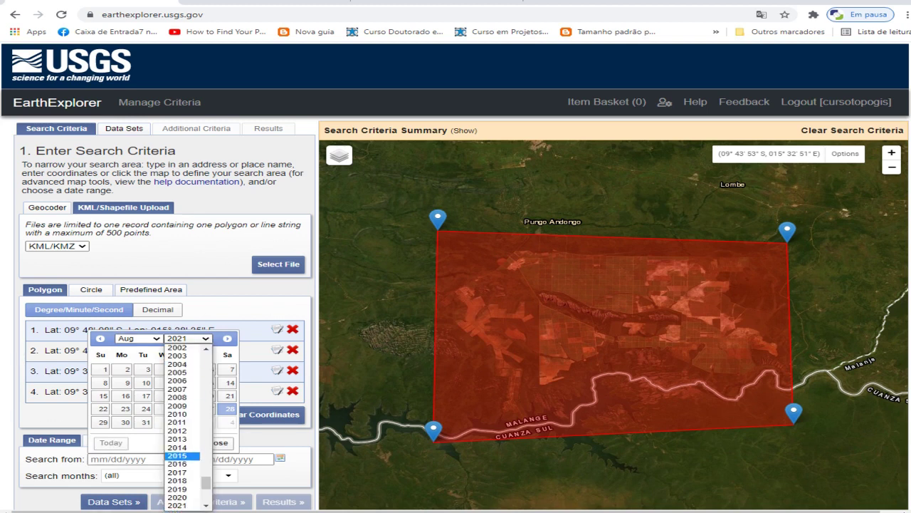
{"action": "scroll", "coordinate": [184, 442], "scroll_direction": "up", "scroll_amount": 2}
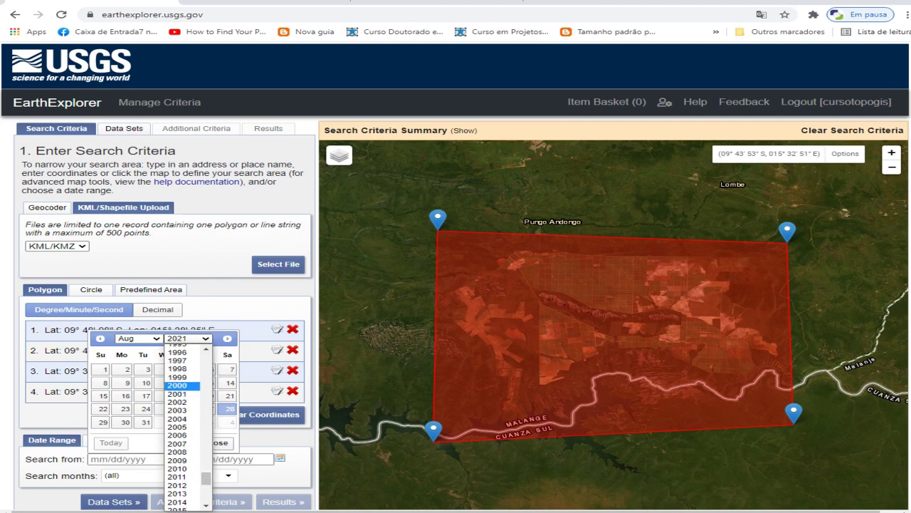
{"action": "left_click", "coordinate": [181, 385]}
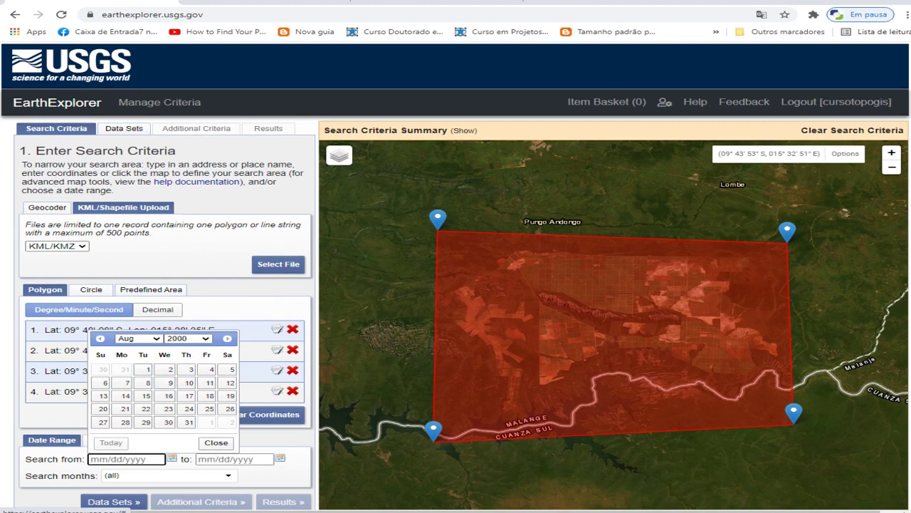
{"action": "left_click", "coordinate": [139, 338]}
{"action": "left_click", "coordinate": [126, 405]}
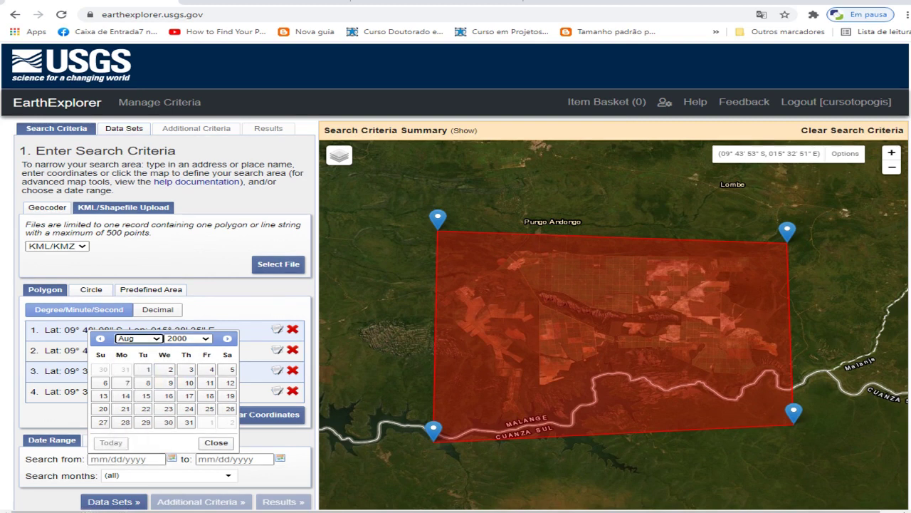
{"action": "left_click", "coordinate": [146, 369]}
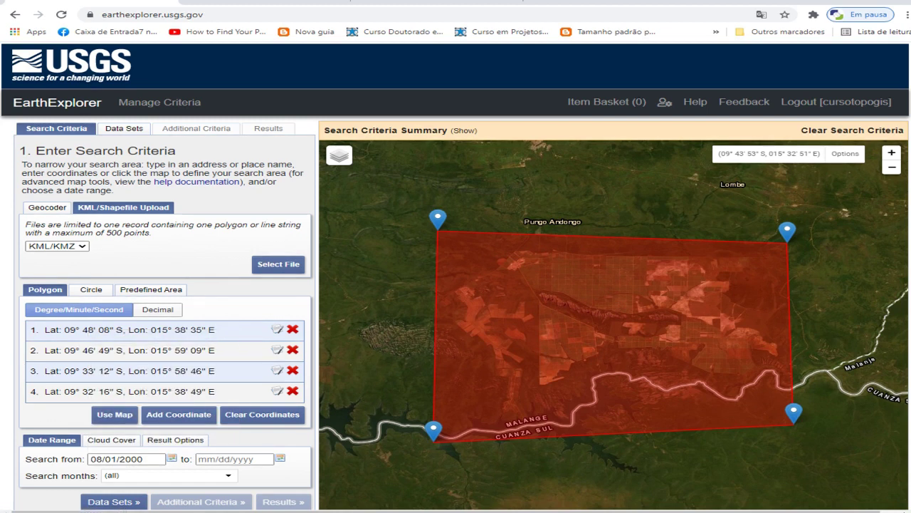
Set the search end date to 08/28/2021
{"action": "left_click", "coordinate": [280, 457]}
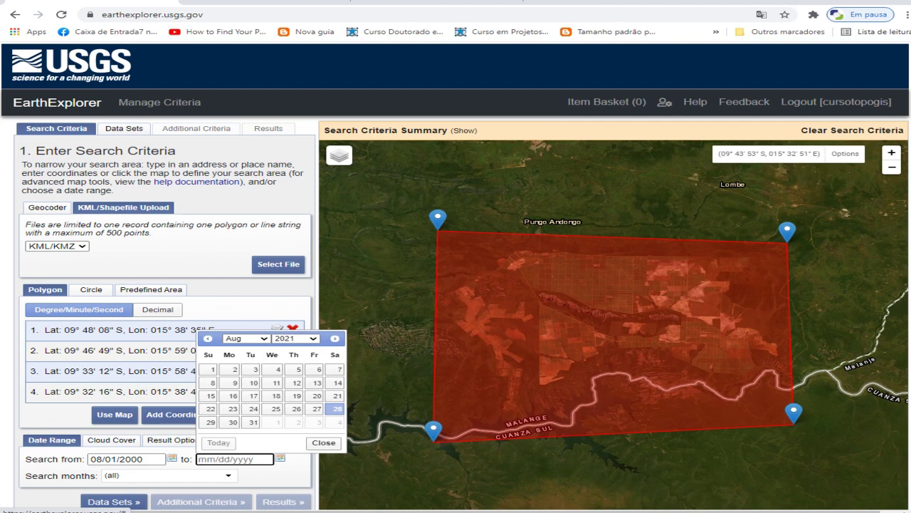
{"action": "left_click", "coordinate": [335, 408]}
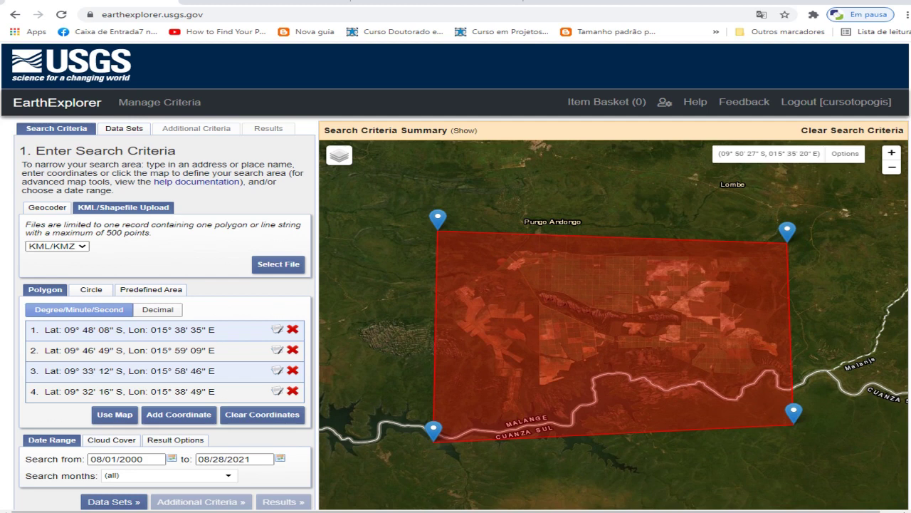
{"action": "left_click", "coordinate": [114, 501]}
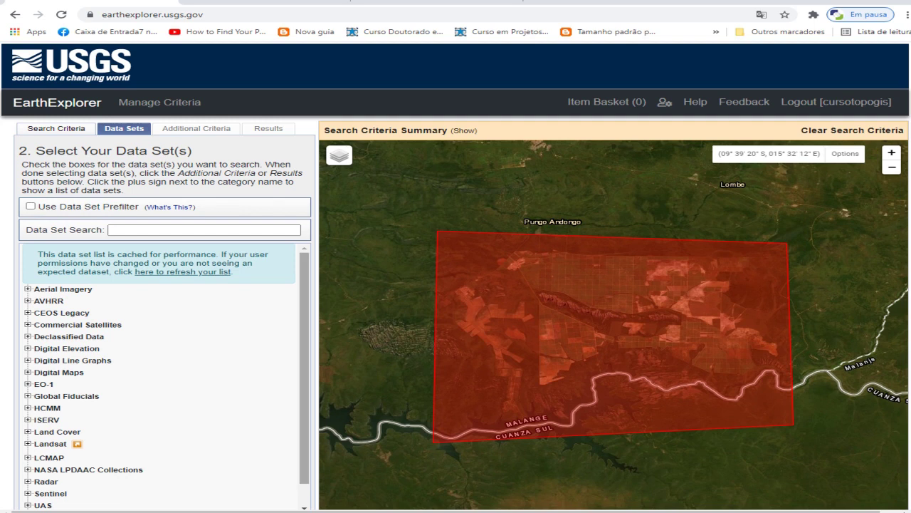
Under Landsat Collection 2 Level-2, tick Landsat 8 OLI/TIRS C2 L2 and Landsat 7 ETM+ C2 L2
{"action": "scroll", "coordinate": [161, 378], "scroll_direction": "down", "scroll_amount": 1}
{"action": "left_click", "coordinate": [27, 407]}
{"action": "left_click", "coordinate": [27, 408]}
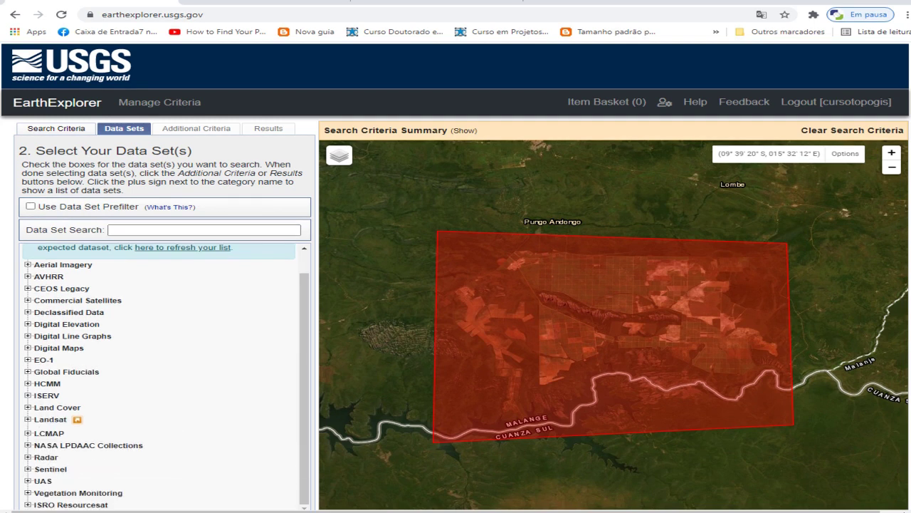
{"action": "left_click", "coordinate": [27, 420]}
{"action": "scroll", "coordinate": [304, 356], "scroll_direction": "down", "scroll_amount": 1}
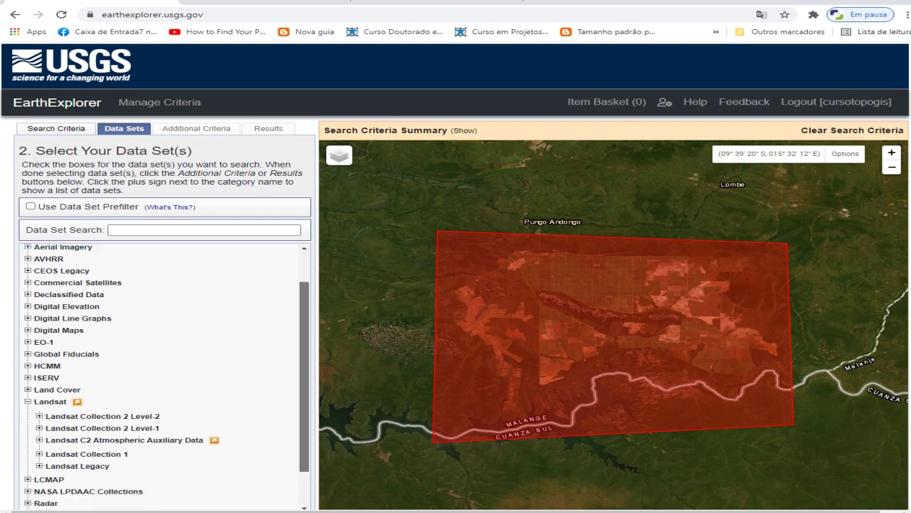
{"action": "scroll", "coordinate": [99, 382], "scroll_direction": "down", "scroll_amount": 2}
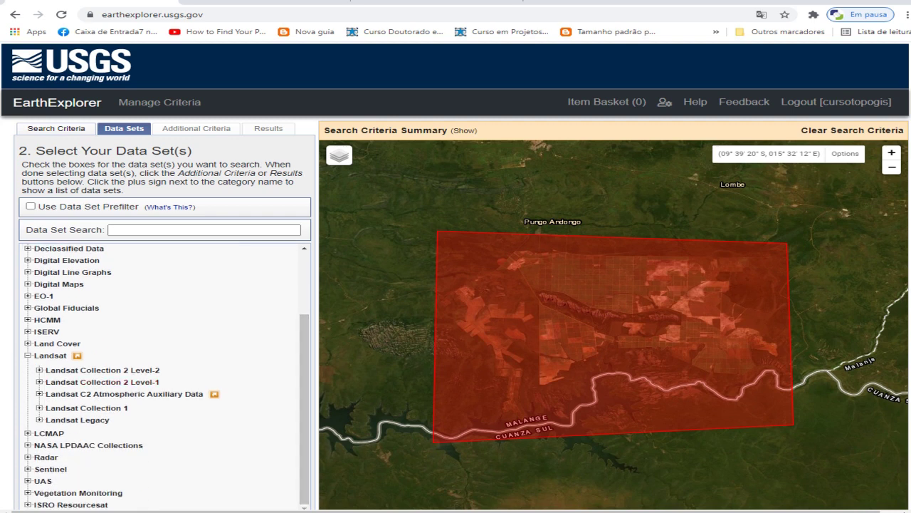
{"action": "left_click", "coordinate": [39, 370]}
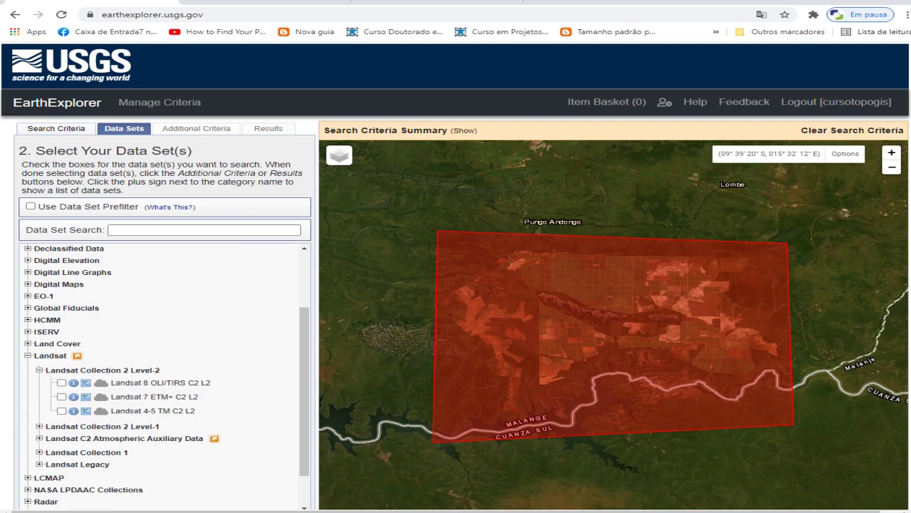
{"action": "left_click", "coordinate": [61, 382]}
{"action": "left_click", "coordinate": [62, 397]}
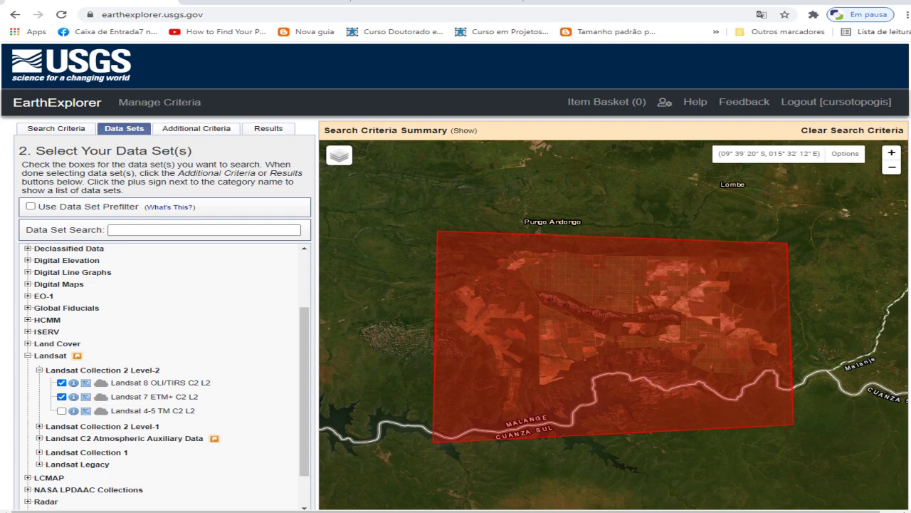
Add Sentinel-2 from the Sentinel category to the search
{"action": "scroll", "coordinate": [164, 370], "scroll_direction": "down", "scroll_amount": 1}
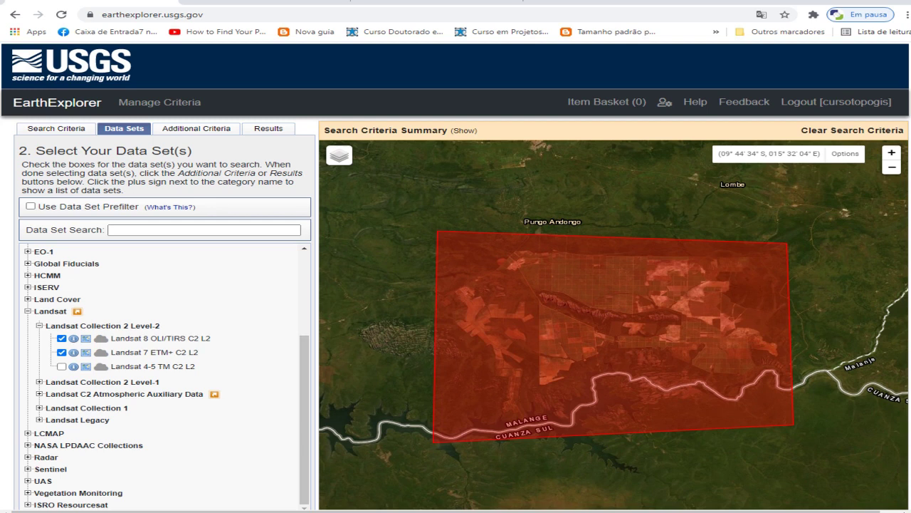
{"action": "left_click", "coordinate": [28, 469]}
{"action": "left_click", "coordinate": [50, 481]}
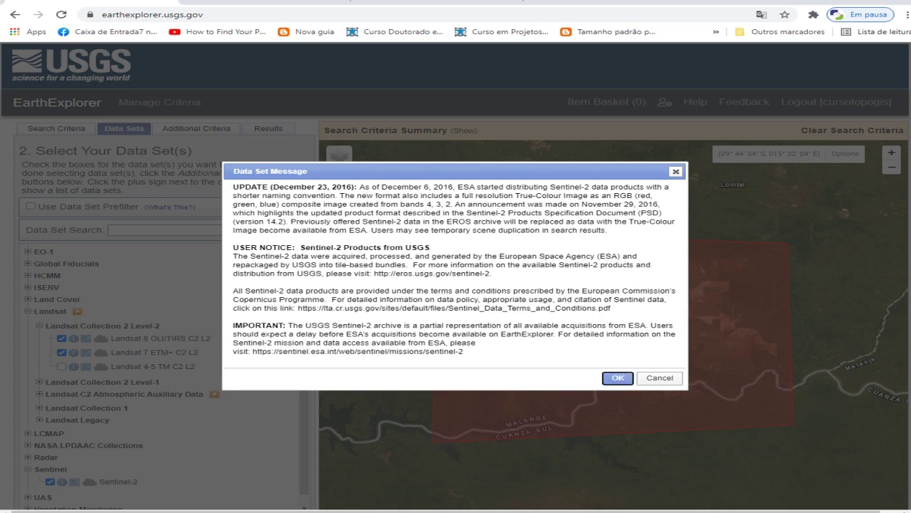
Dismiss the Sentinel-2 data set notice and expand Digital Elevation > SRTM
{"action": "left_click", "coordinate": [619, 378]}
{"action": "scroll", "coordinate": [164, 378], "scroll_direction": "down", "scroll_amount": 1}
{"action": "scroll", "coordinate": [163, 378], "scroll_direction": "up", "scroll_amount": 2}
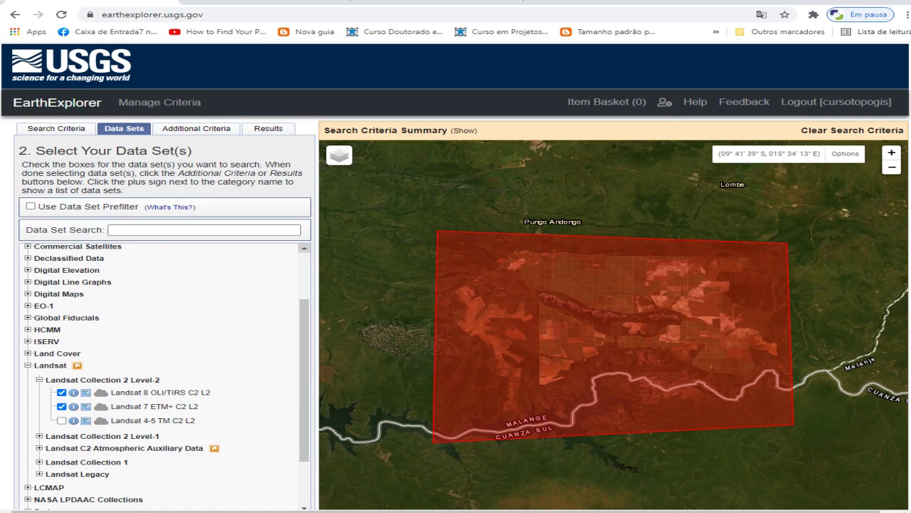
{"action": "scroll", "coordinate": [164, 377], "scroll_direction": "up", "scroll_amount": 1}
{"action": "scroll", "coordinate": [164, 377], "scroll_direction": "up", "scroll_amount": 1}
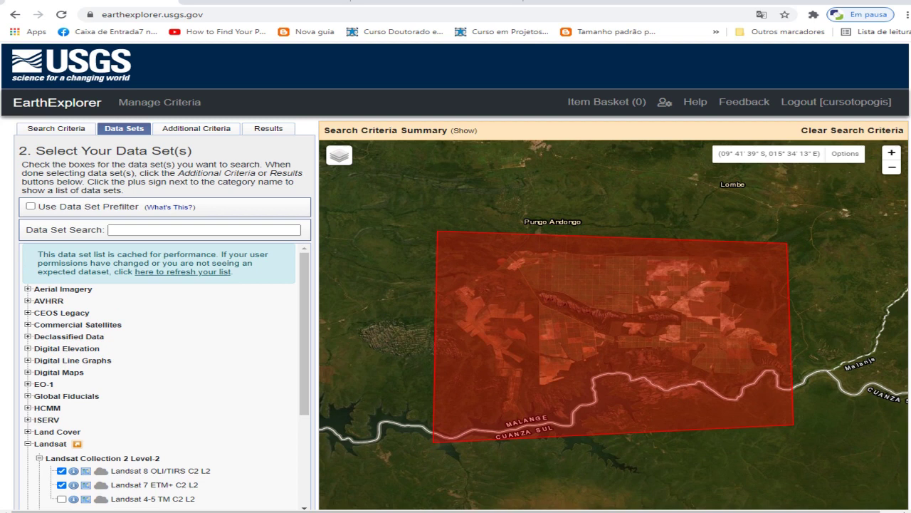
{"action": "left_click", "coordinate": [28, 348]}
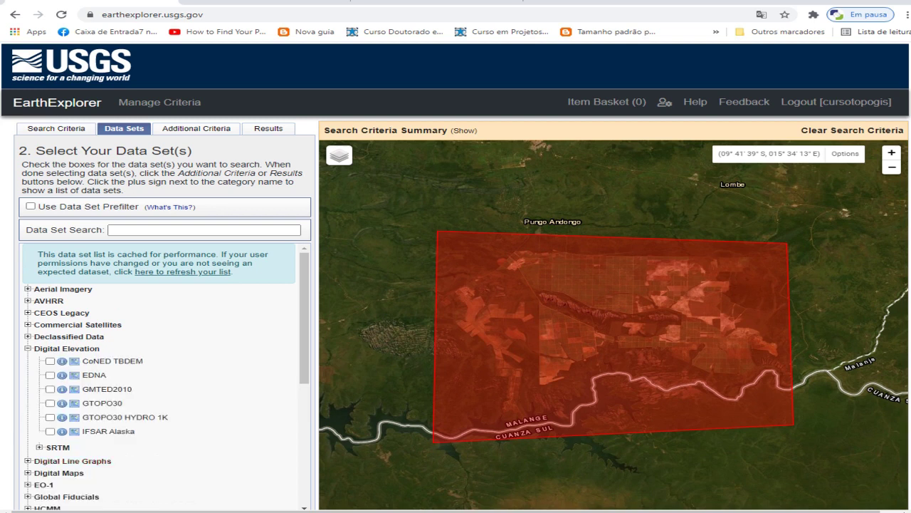
{"action": "left_click", "coordinate": [39, 448]}
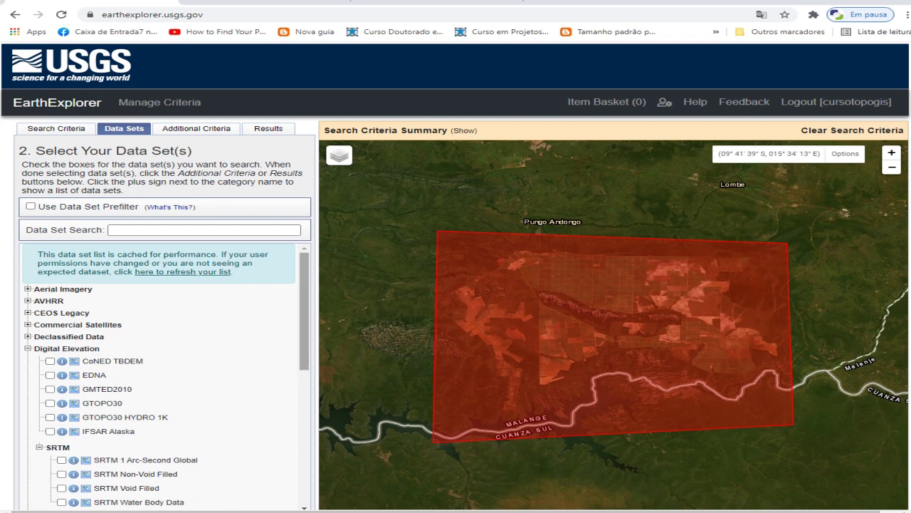
Tick SRTM 1 Arc-Second Global and SRTM Water Body Data
{"action": "scroll", "coordinate": [164, 378], "scroll_direction": "down", "scroll_amount": 2}
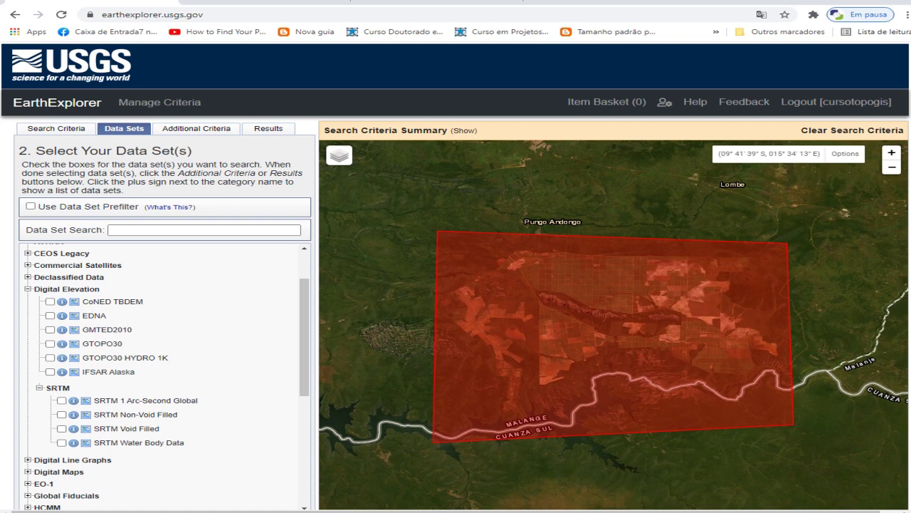
{"action": "left_click_drag", "start_coordinate": [304, 334], "coordinate": [304, 349]}
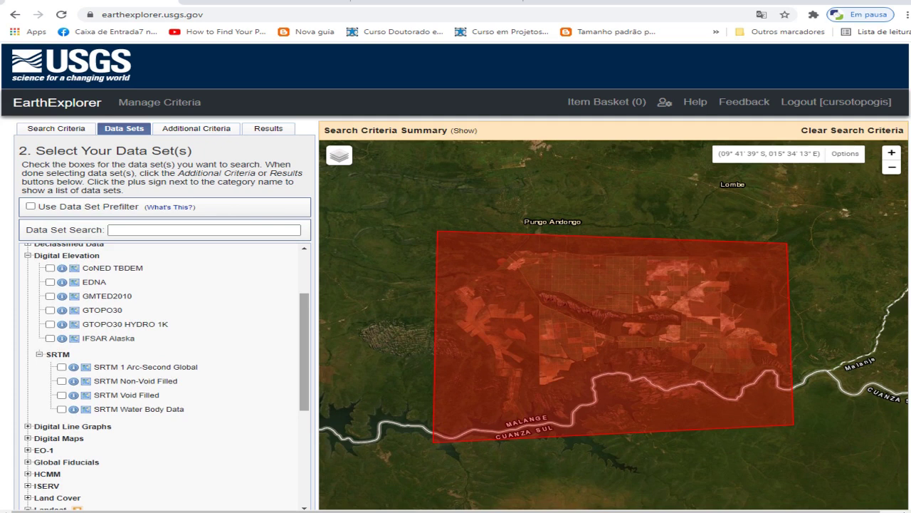
{"action": "left_click_drag", "start_coordinate": [304, 349], "coordinate": [304, 366]}
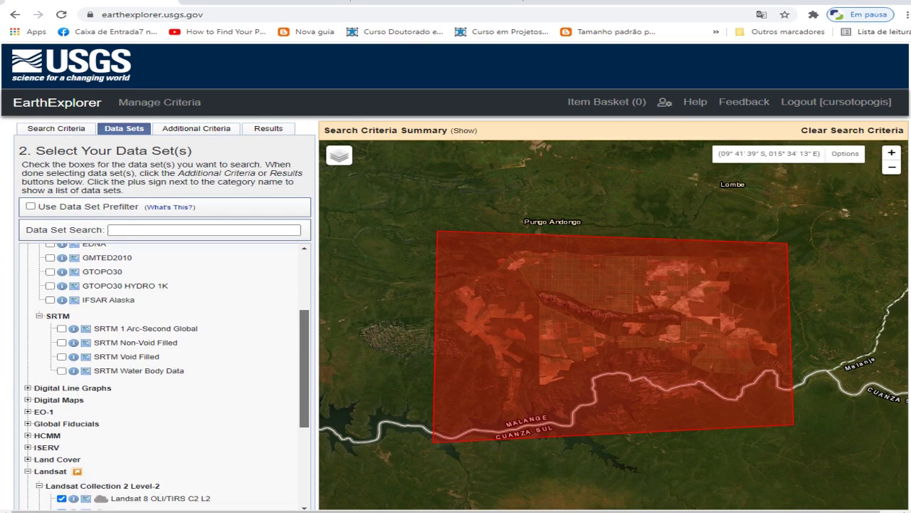
{"action": "left_click", "coordinate": [61, 329]}
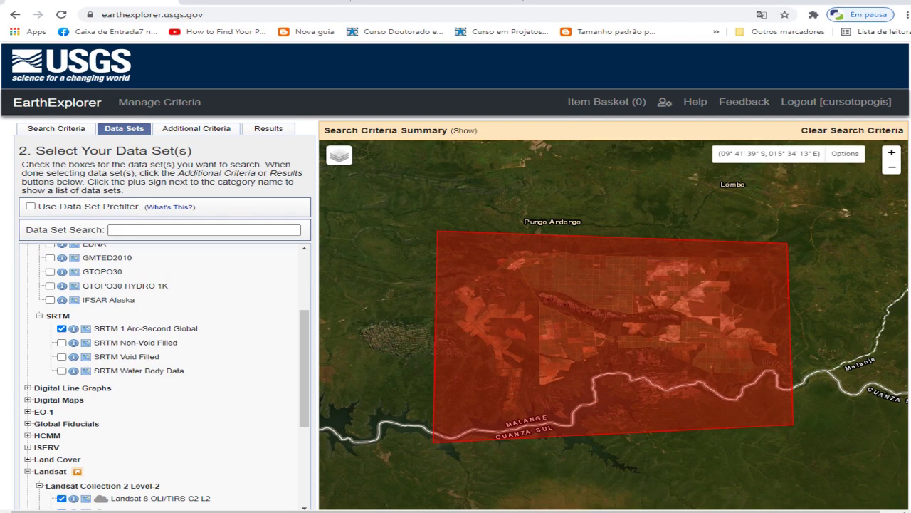
{"action": "left_click", "coordinate": [61, 370]}
{"action": "scroll", "coordinate": [164, 370], "scroll_direction": "up", "scroll_amount": 1}
{"action": "scroll", "coordinate": [164, 370], "scroll_direction": "down", "scroll_amount": 3}
{"action": "scroll", "coordinate": [164, 370], "scroll_direction": "up", "scroll_amount": 3}
{"action": "scroll", "coordinate": [164, 370], "scroll_direction": "up", "scroll_amount": 5}
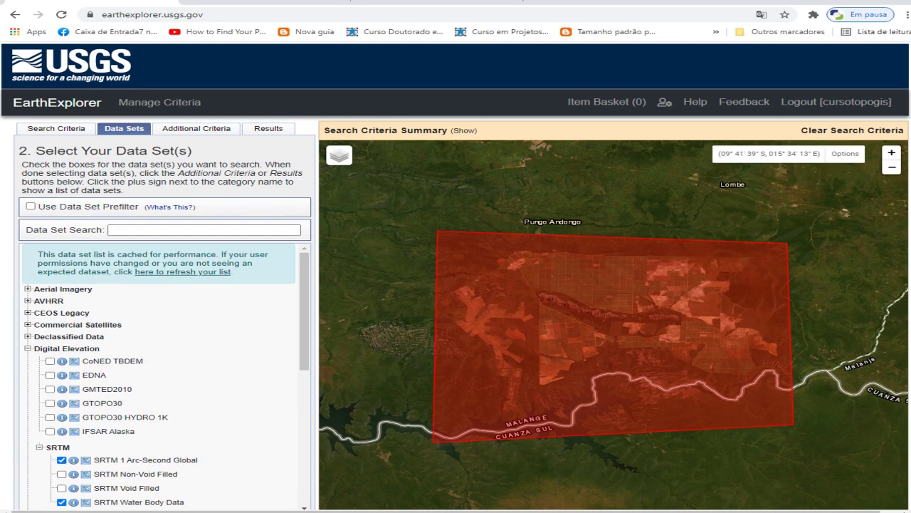
{"action": "left_click", "coordinate": [196, 128]}
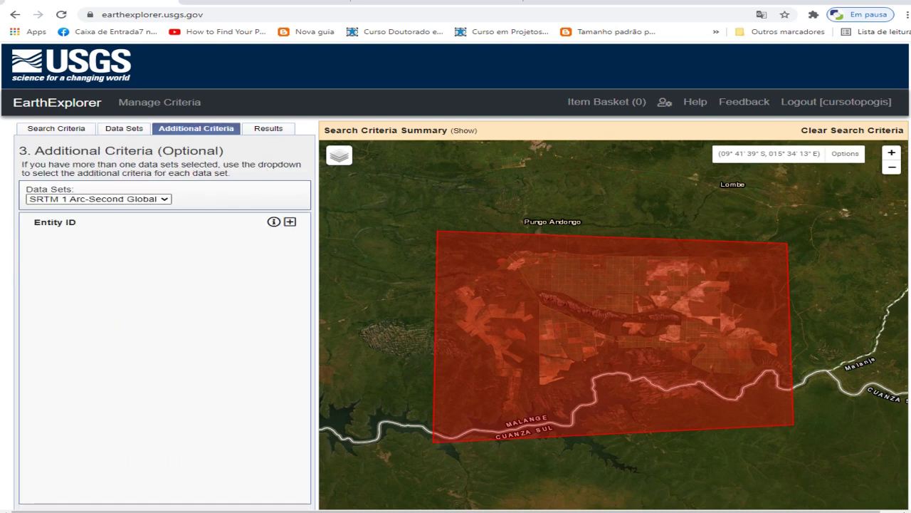
Limit Landsat 8 OLI/TIRS C2 L2 Land Cloud Cover to 0–30
{"action": "key", "text": "alt+Down"}
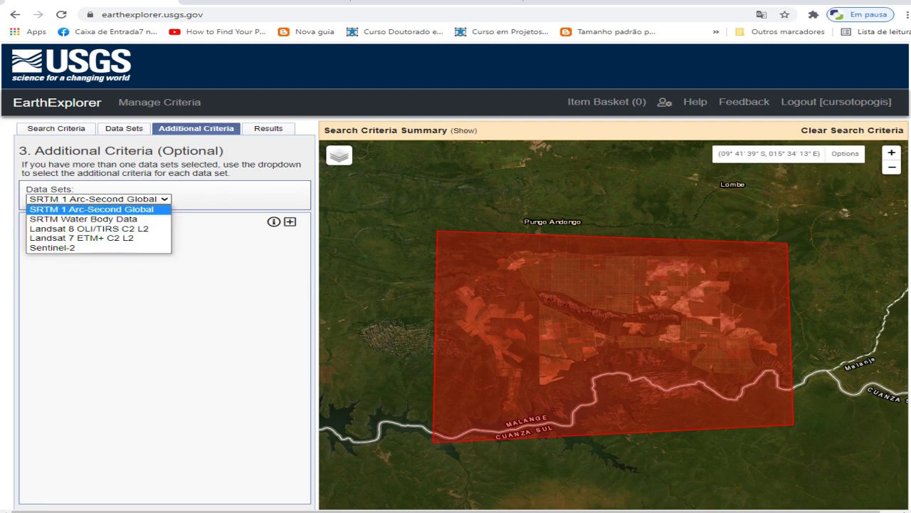
{"action": "key", "text": "Down"}
{"action": "key", "text": "Down"}
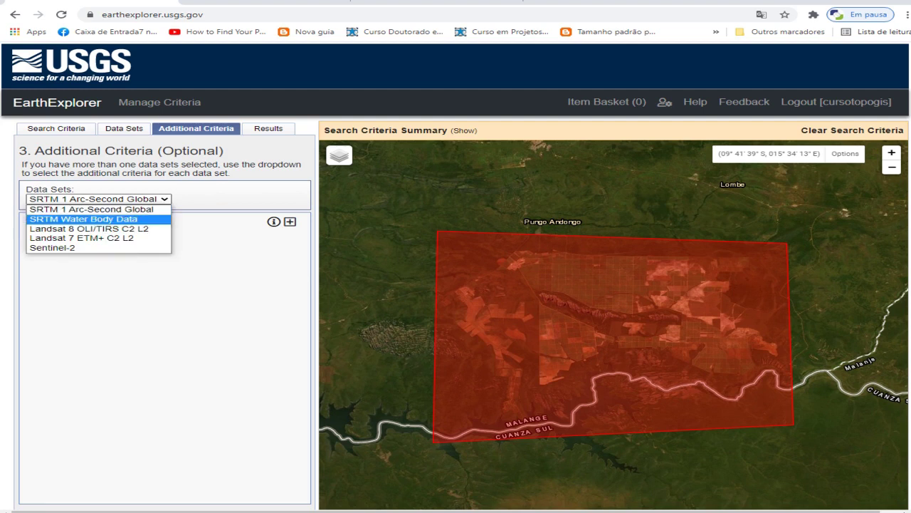
{"action": "key", "text": "Return"}
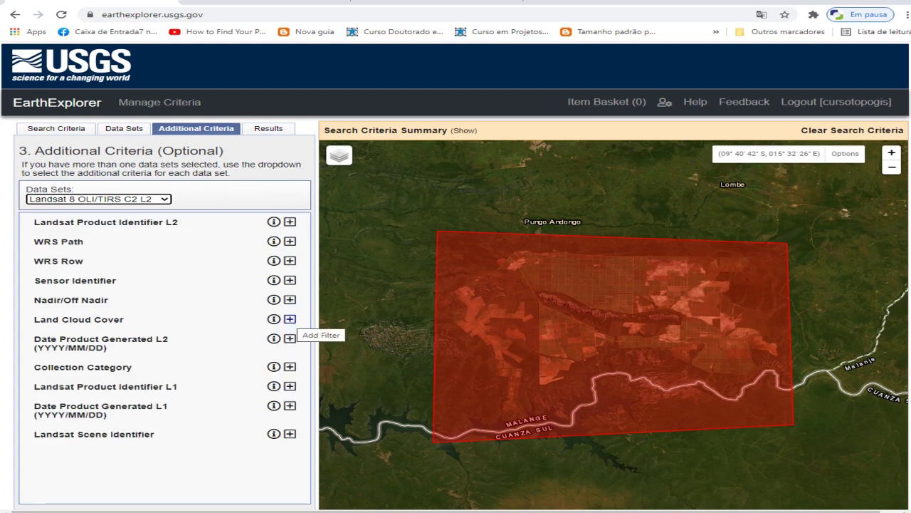
{"action": "left_click", "coordinate": [290, 319]}
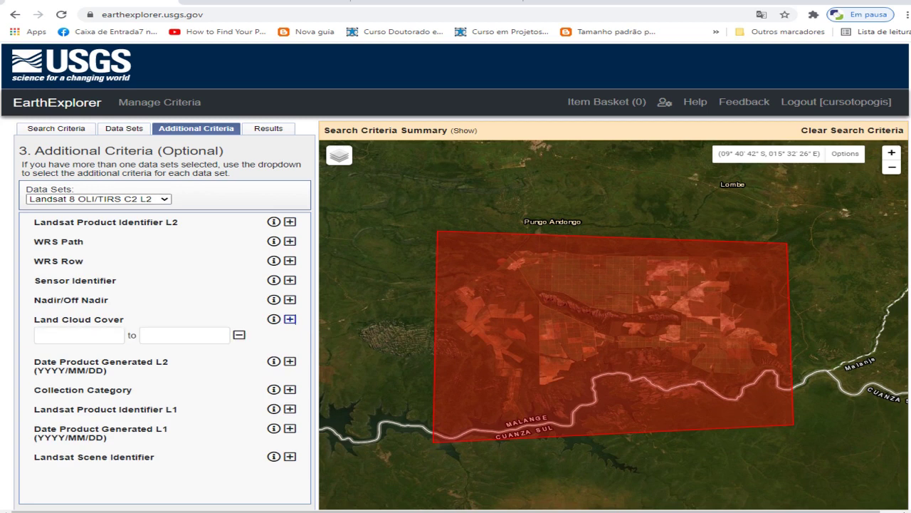
{"action": "left_click", "coordinate": [43, 335]}
{"action": "type", "text": "0"}
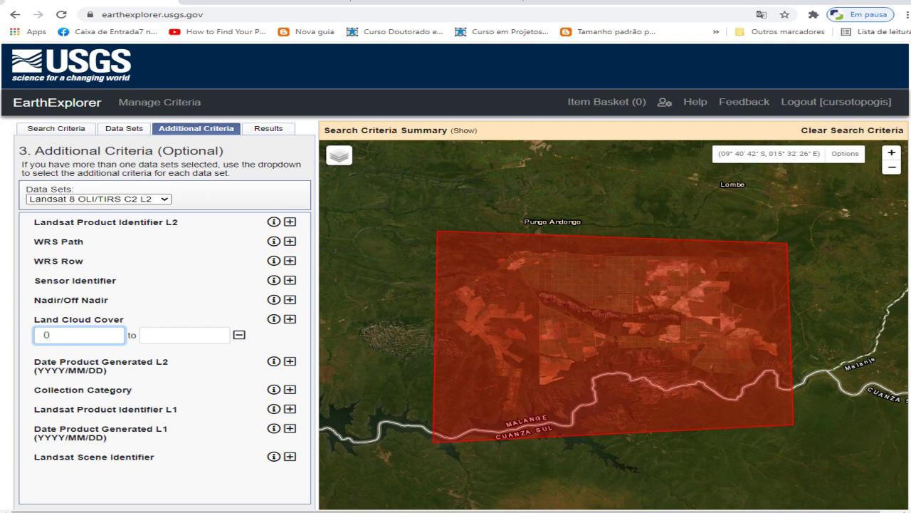
{"action": "left_click", "coordinate": [149, 334]}
{"action": "type", "text": "30"}
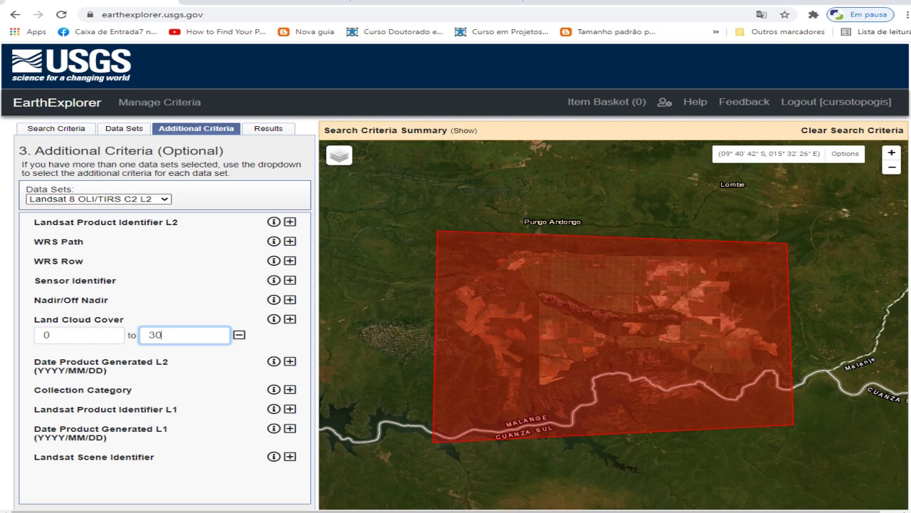
Limit Landsat 7 ETM+ C2 L2 Land Cloud Cover to 0–30
{"action": "left_click", "coordinate": [98, 199]}
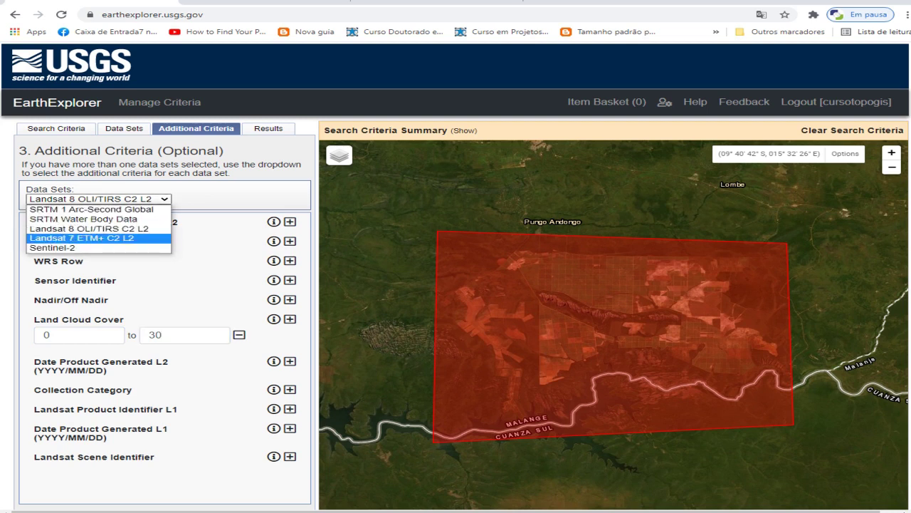
{"action": "key", "text": "Return"}
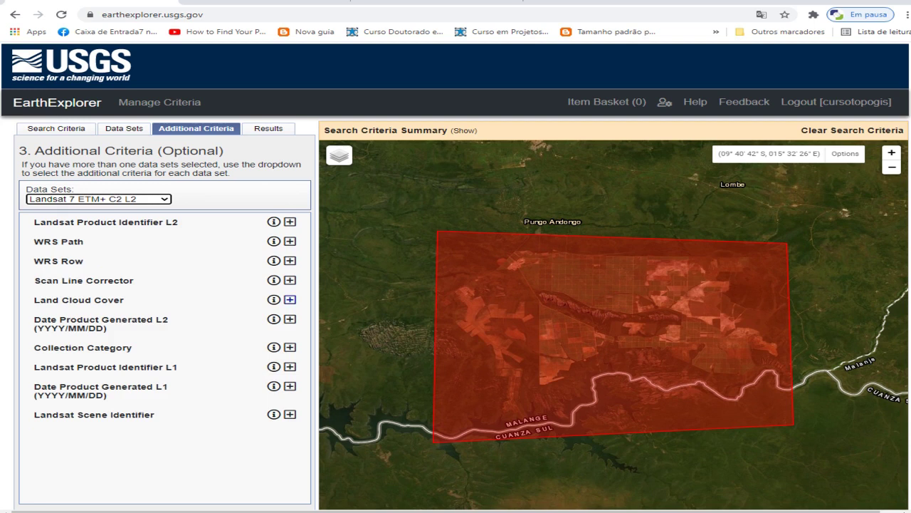
{"action": "left_click", "coordinate": [290, 299]}
{"action": "left_click", "coordinate": [79, 316]}
{"action": "type", "text": "0"}
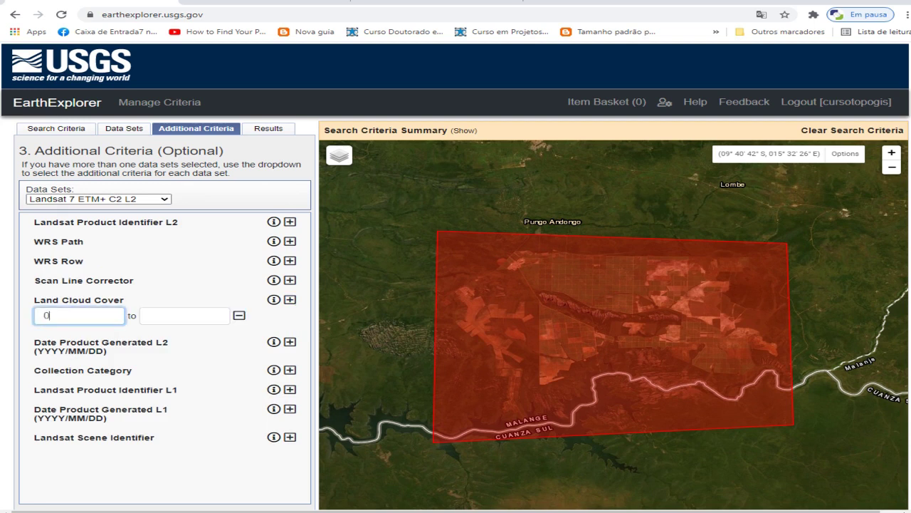
{"action": "left_click", "coordinate": [184, 316]}
{"action": "type", "text": "3"}
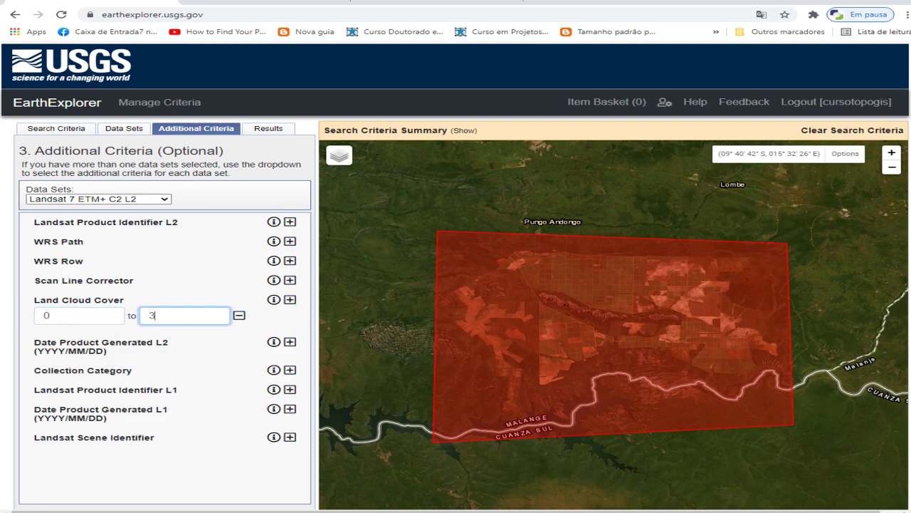
{"action": "type", "text": "0"}
Set Sentinel-2 Cloud Cover to Less than 30%
{"action": "left_click", "coordinate": [98, 199]}
{"action": "left_click", "coordinate": [98, 238]}
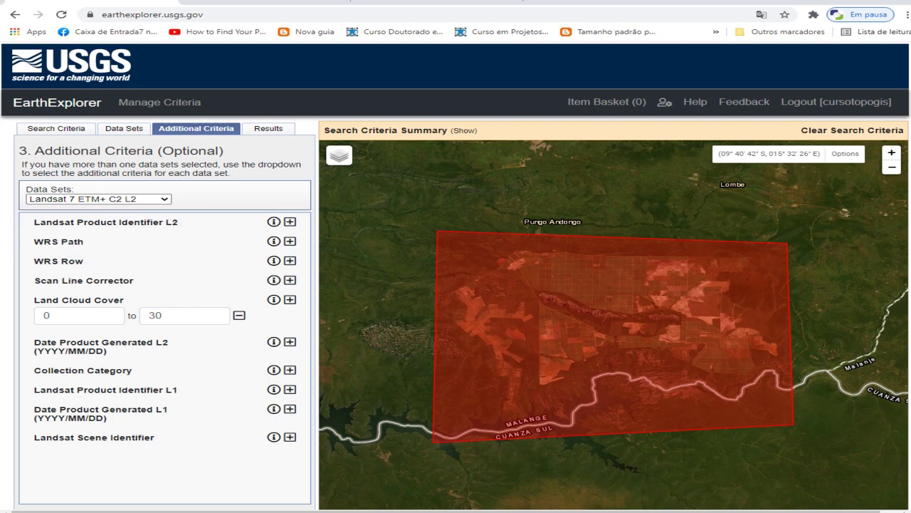
{"action": "key", "text": "Down"}
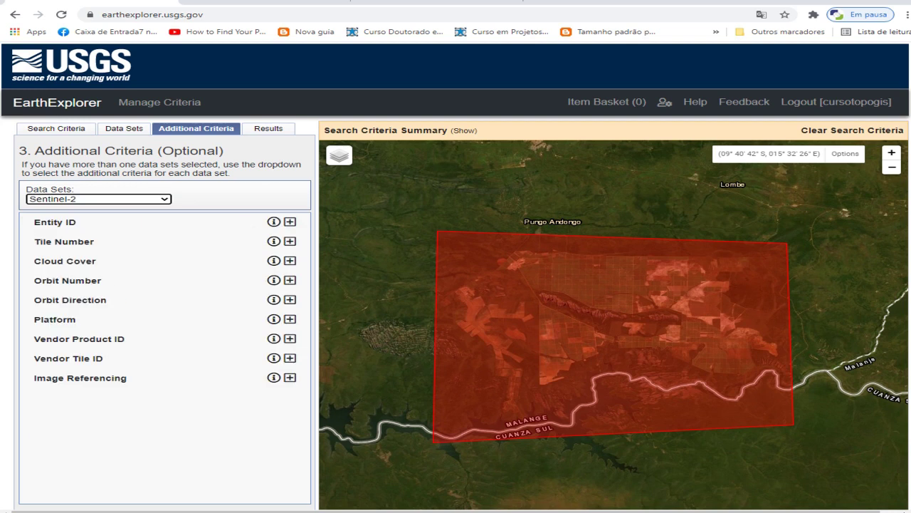
{"action": "left_click", "coordinate": [289, 261]}
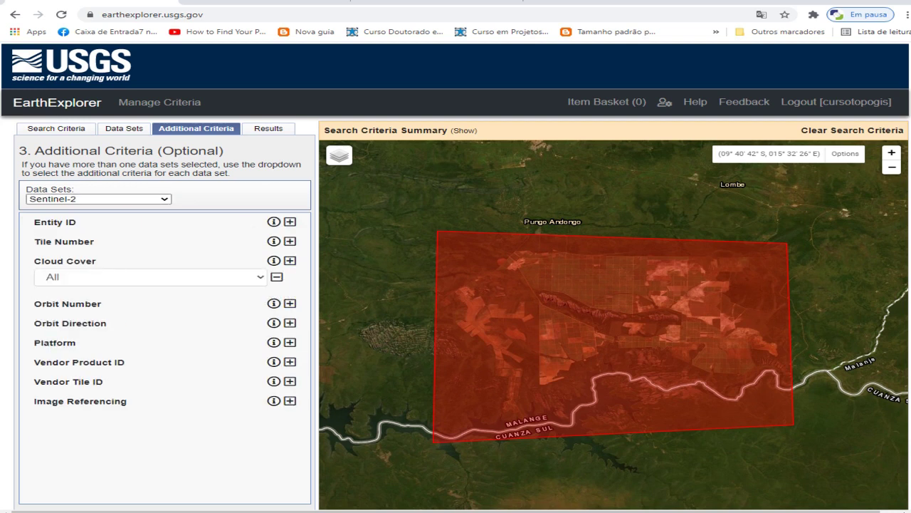
{"action": "left_click", "coordinate": [150, 277]}
{"action": "key", "text": "Down"}
{"action": "key", "text": "Down"}
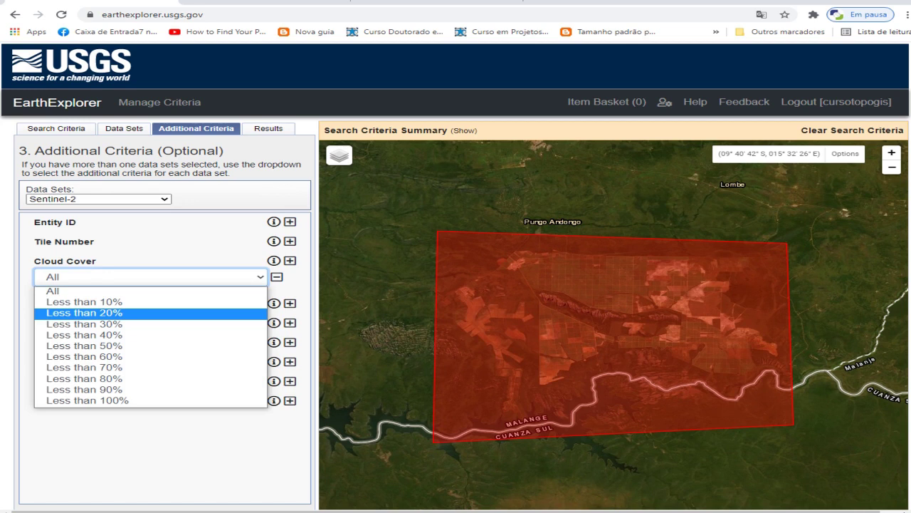
{"action": "key", "text": "Down"}
{"action": "key", "text": "Return"}
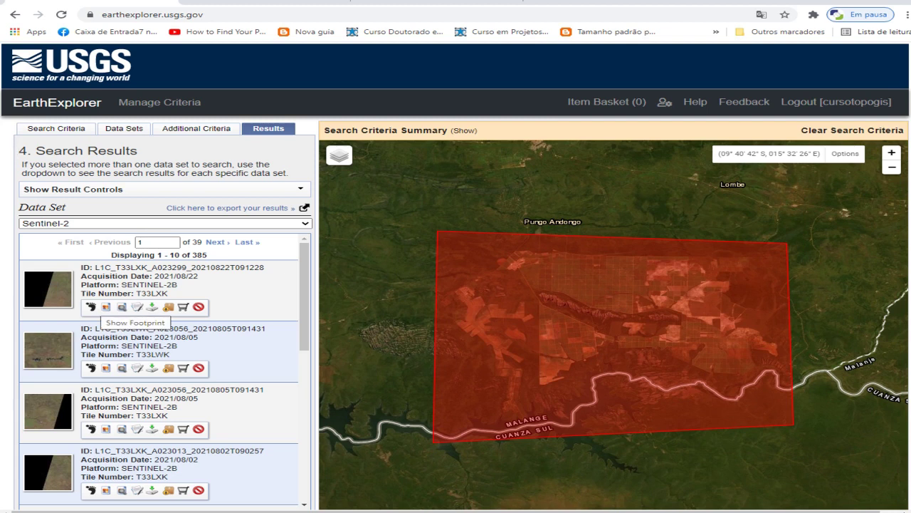
Show footprints of the first two Sentinel-2 scenes and open download options for the 2021/08/22 scene
{"action": "left_click", "coordinate": [90, 307]}
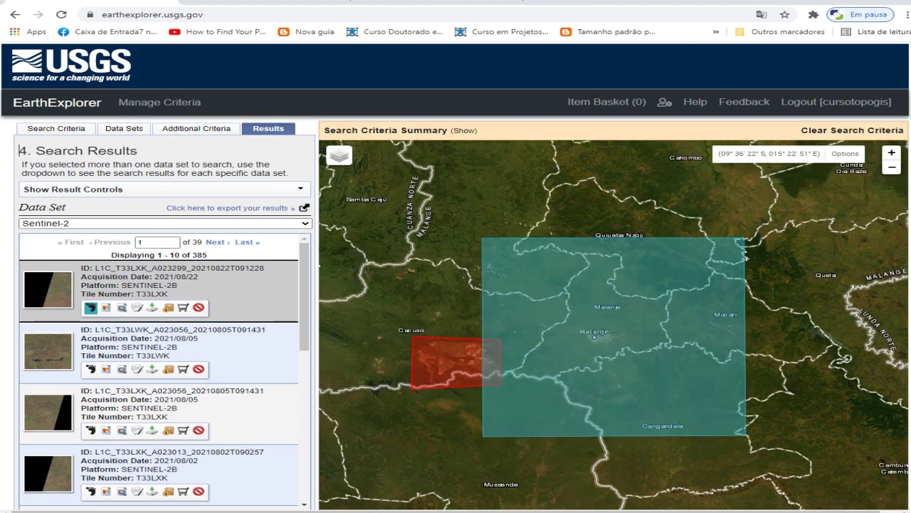
{"action": "left_click", "coordinate": [90, 368]}
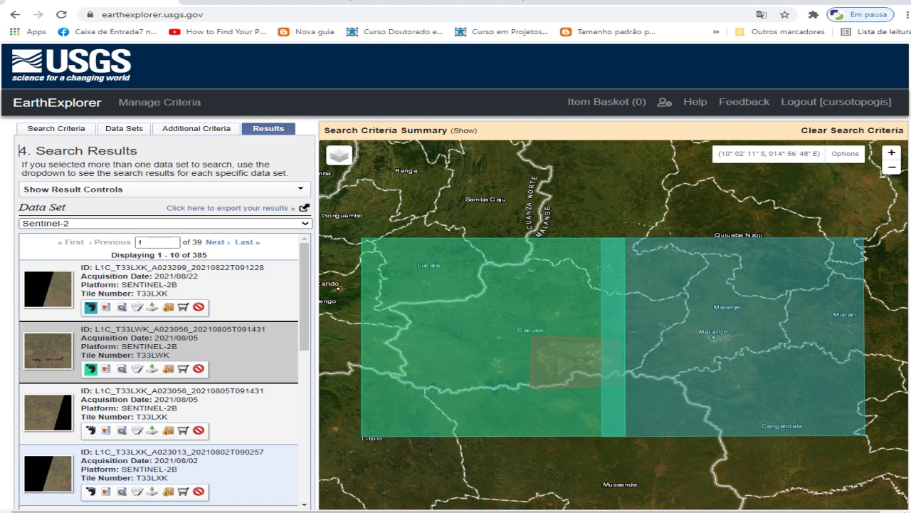
{"action": "scroll", "coordinate": [164, 371], "scroll_direction": "down", "scroll_amount": 2}
{"action": "scroll", "coordinate": [165, 371], "scroll_direction": "up", "scroll_amount": 2}
{"action": "left_click", "coordinate": [151, 307]}
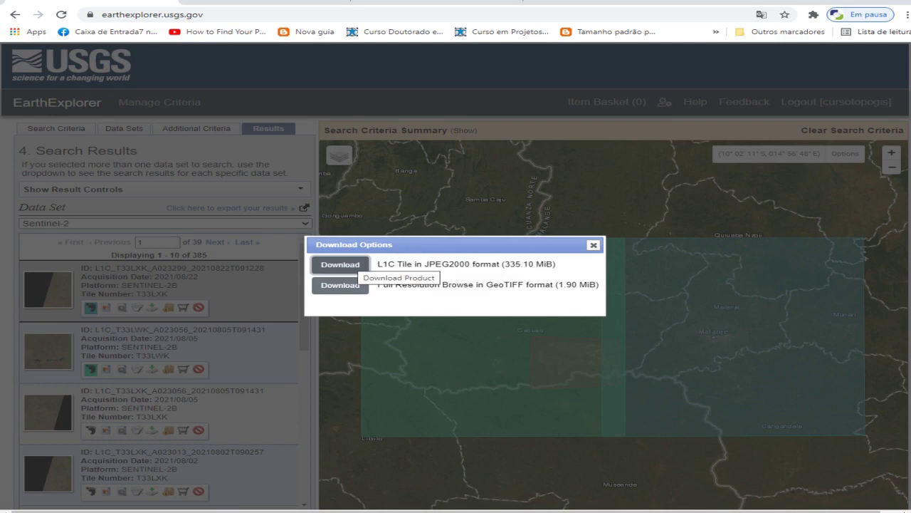
Download the 335.10 MiB L1C JPEG2000 tile and request the full-resolution GeoTIFF browse
{"action": "left_click", "coordinate": [353, 264]}
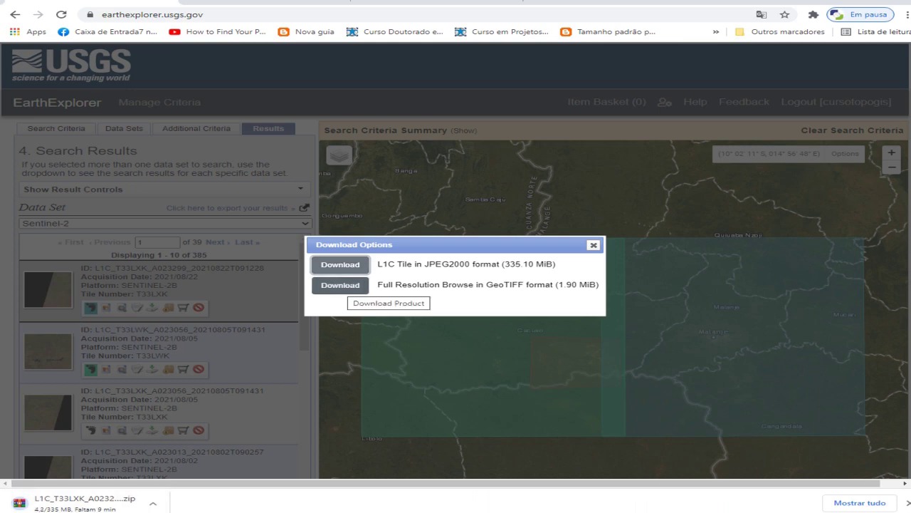
{"action": "left_click", "coordinate": [340, 285]}
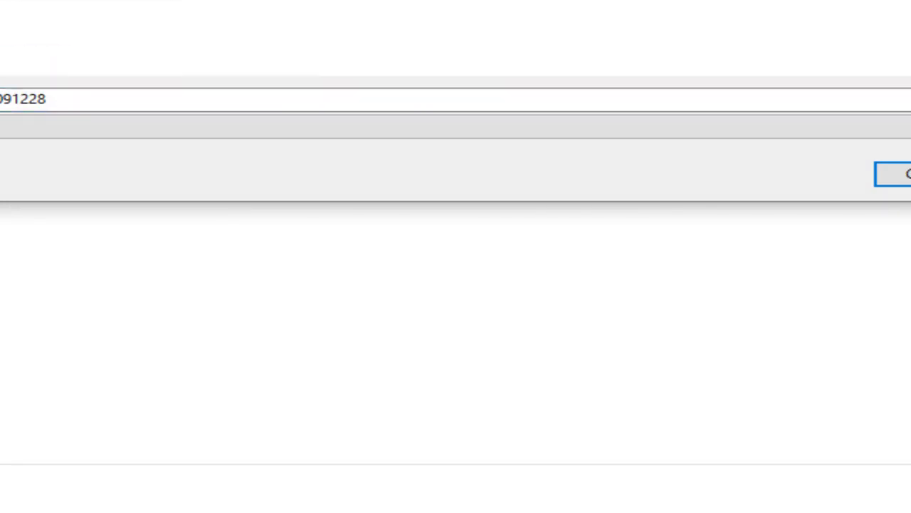
Create a RASTER folder with a SENTINEL subfolder for the downloads
{"action": "key", "text": "ctrl+shift+n"}
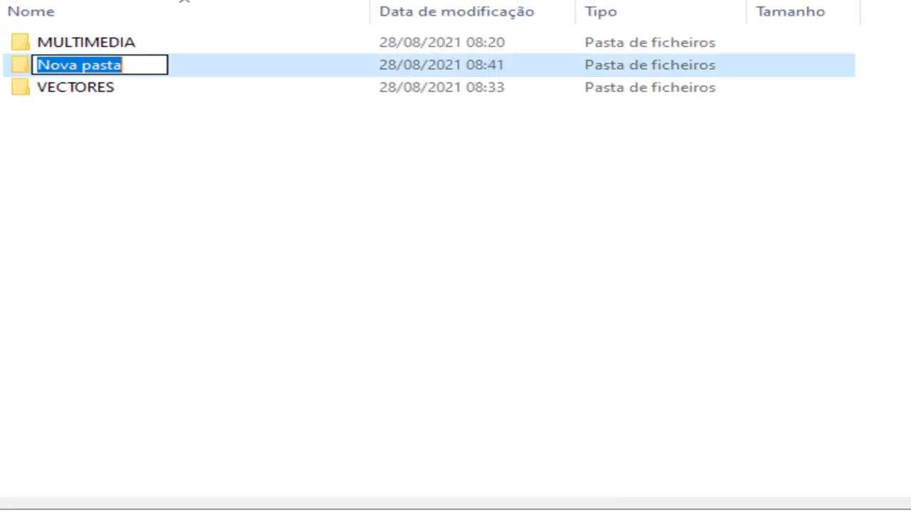
{"action": "type", "text": "RASTER"}
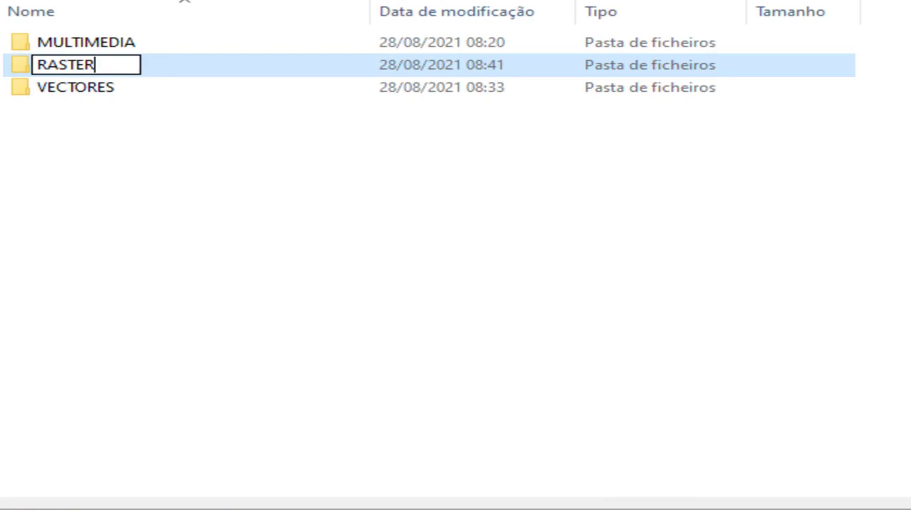
{"action": "key", "text": "Return"}
{"action": "key", "text": "Return"}
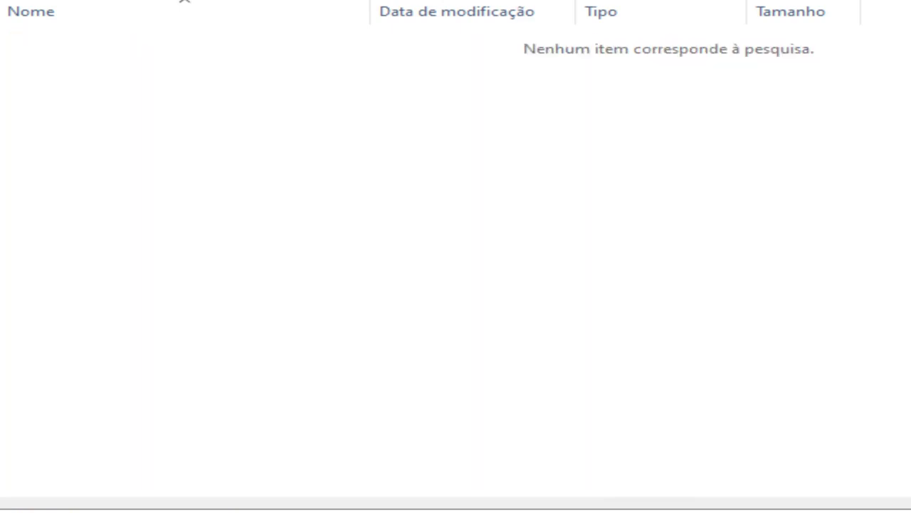
{"action": "key", "text": "ctrl+shift+n"}
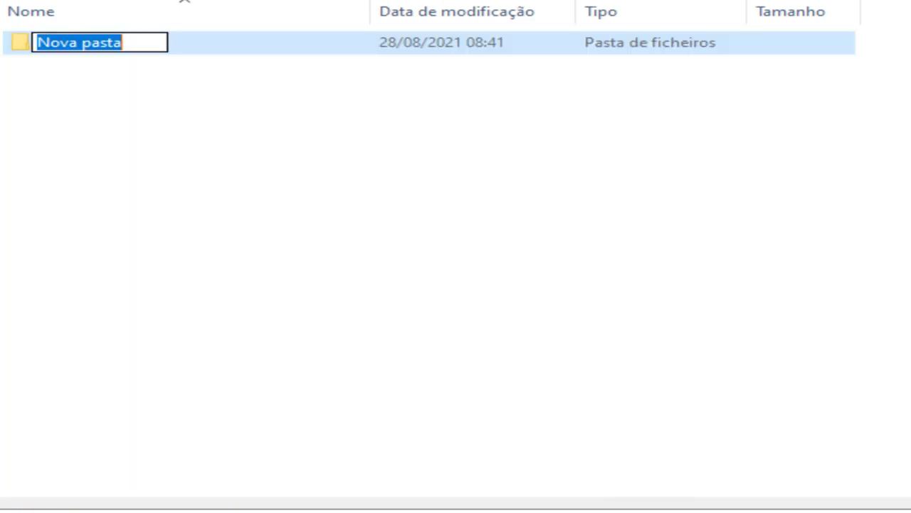
{"action": "type", "text": "SENTINEL"}
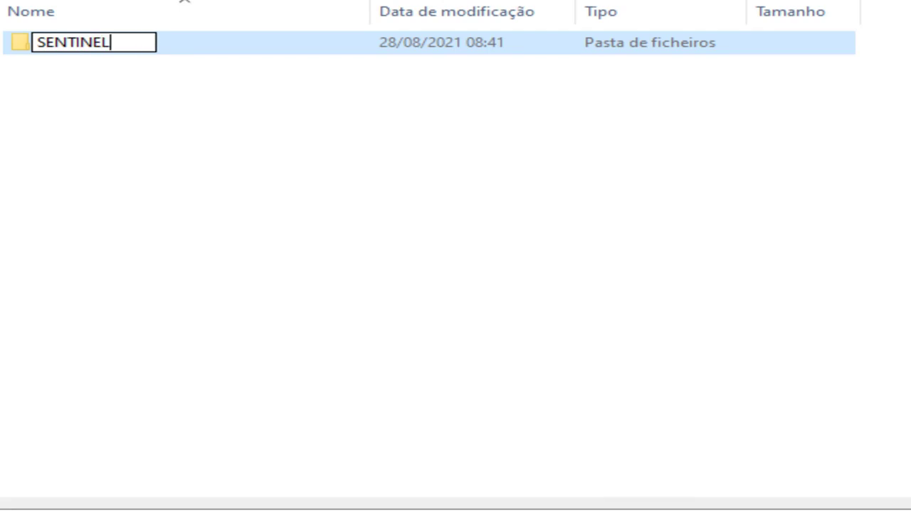
{"action": "key", "text": "Return"}
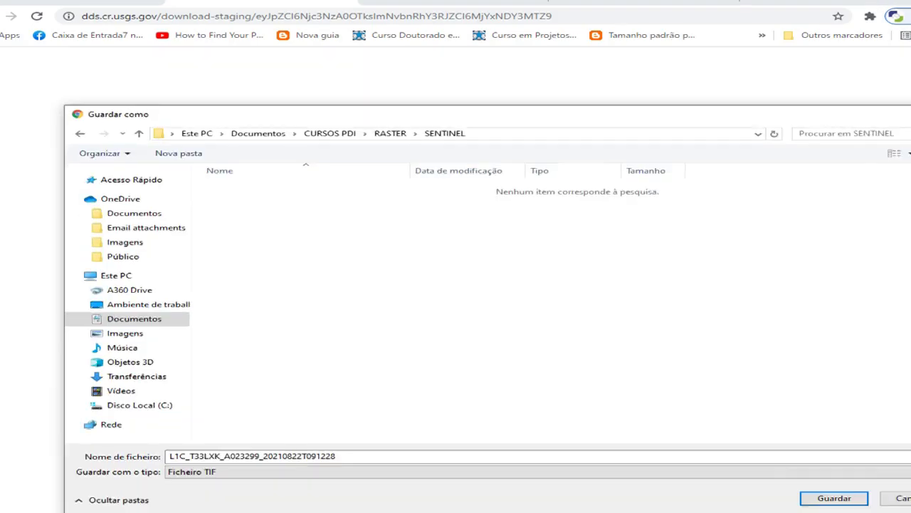
Create an 08-2021 folder inside SENTINEL and save the GeoTIFF there
{"action": "left_click_drag", "start_coordinate": [285, 113], "coordinate": [227, 45]}
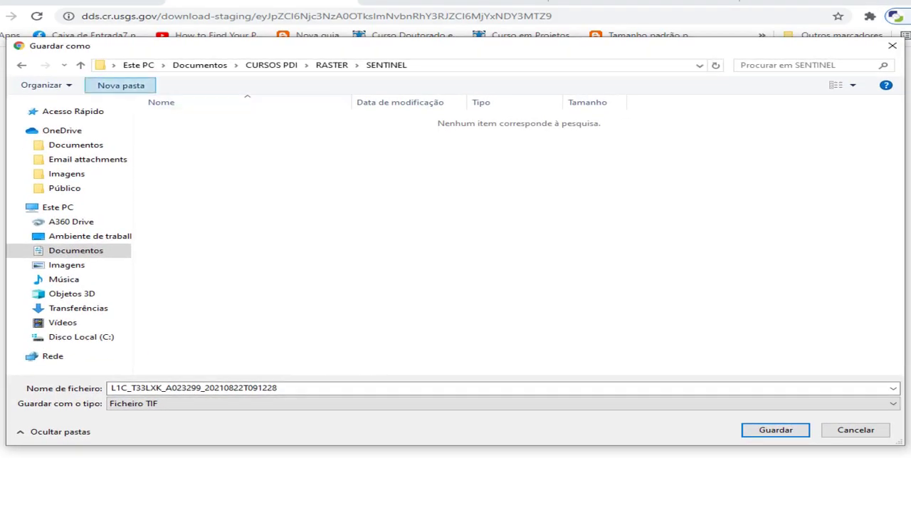
{"action": "left_click", "coordinate": [120, 85]}
{"action": "type", "text": "08"}
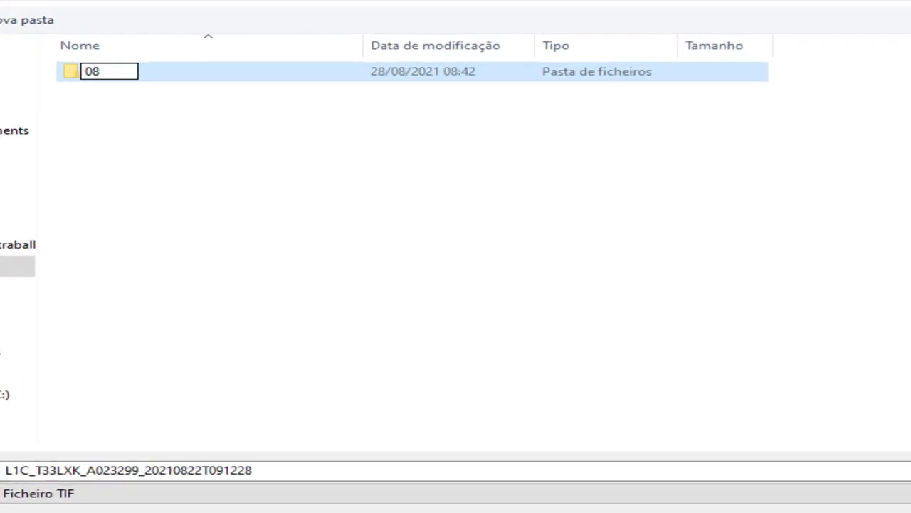
{"action": "type", "text": "-20"}
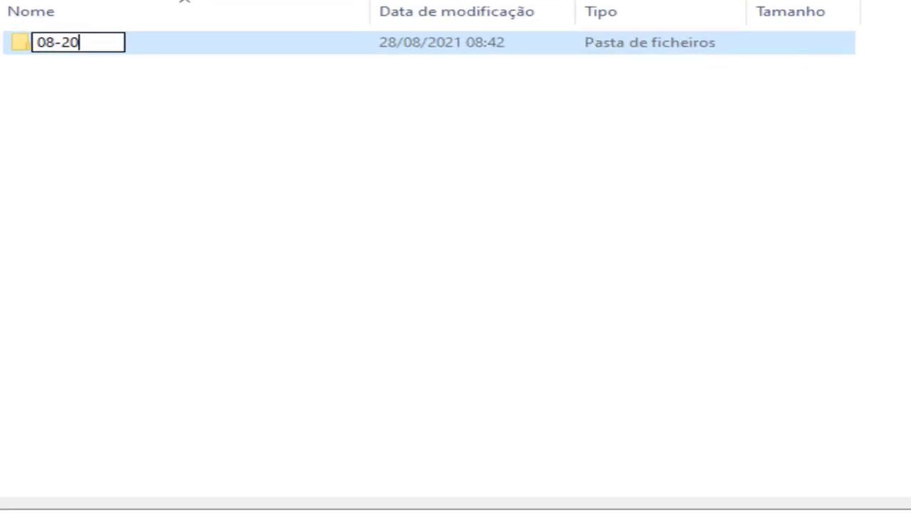
{"action": "type", "text": "21"}
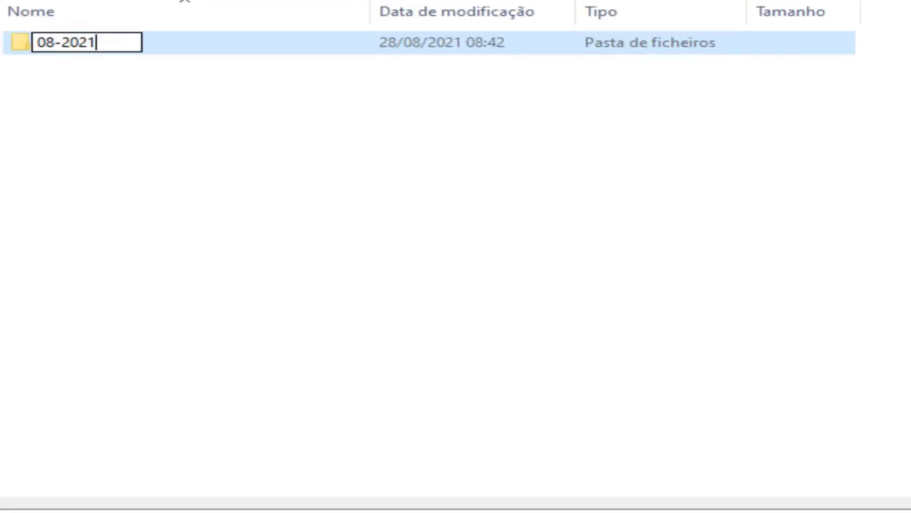
{"action": "key", "text": "Return"}
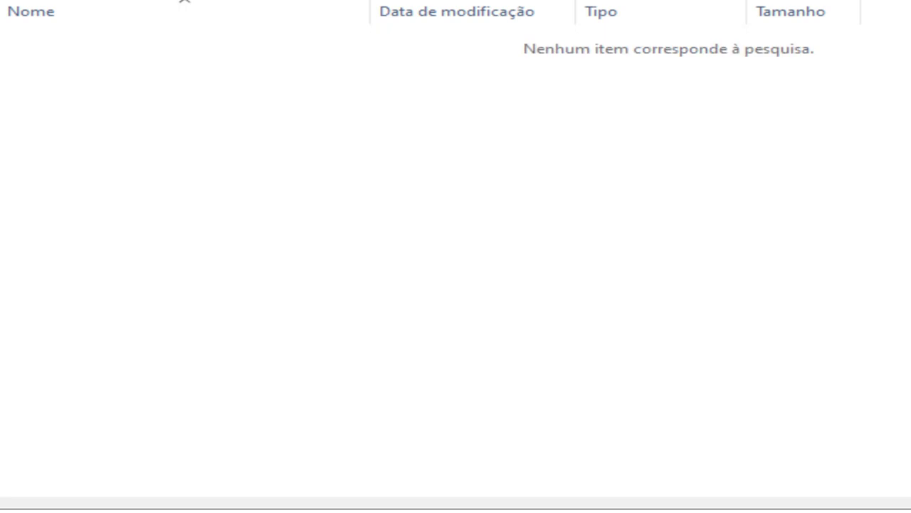
{"action": "key", "text": "Return"}
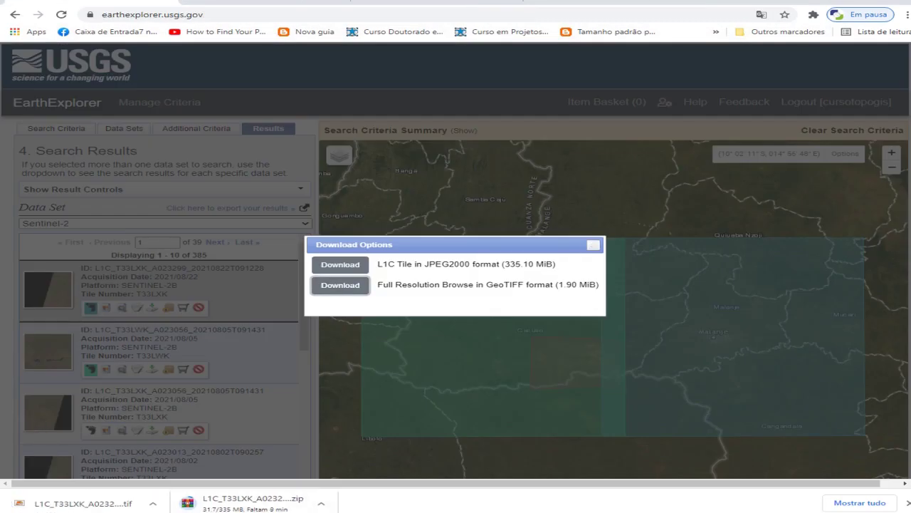
Download the 700.07 MiB L1C tile and 3.93 MiB GeoTIFF of the 2021/08/05 T33LWK scene into 08-2021
{"action": "left_click", "coordinate": [593, 245]}
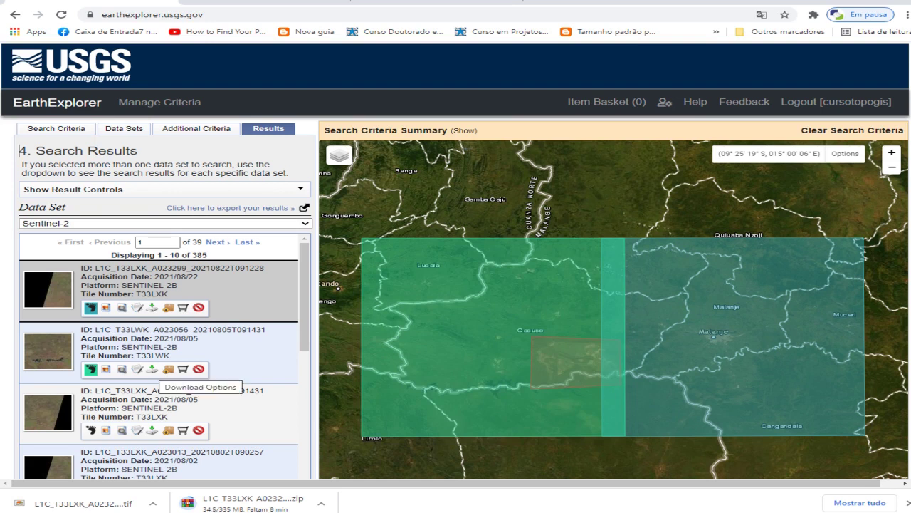
{"action": "left_click", "coordinate": [152, 369]}
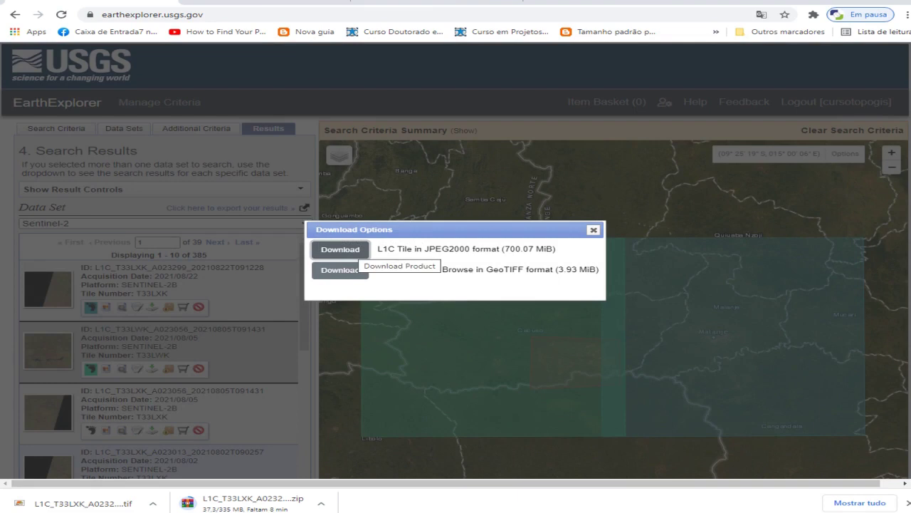
{"action": "left_click", "coordinate": [341, 250]}
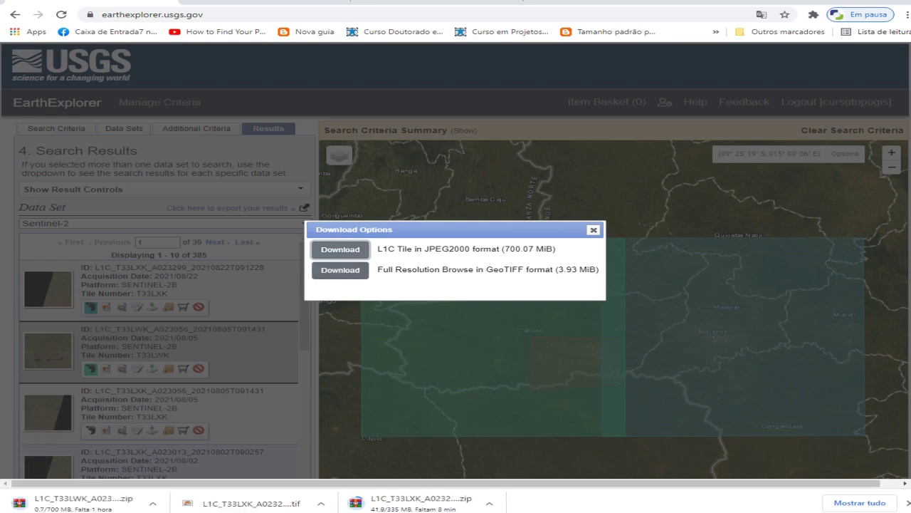
{"action": "left_click", "coordinate": [341, 270]}
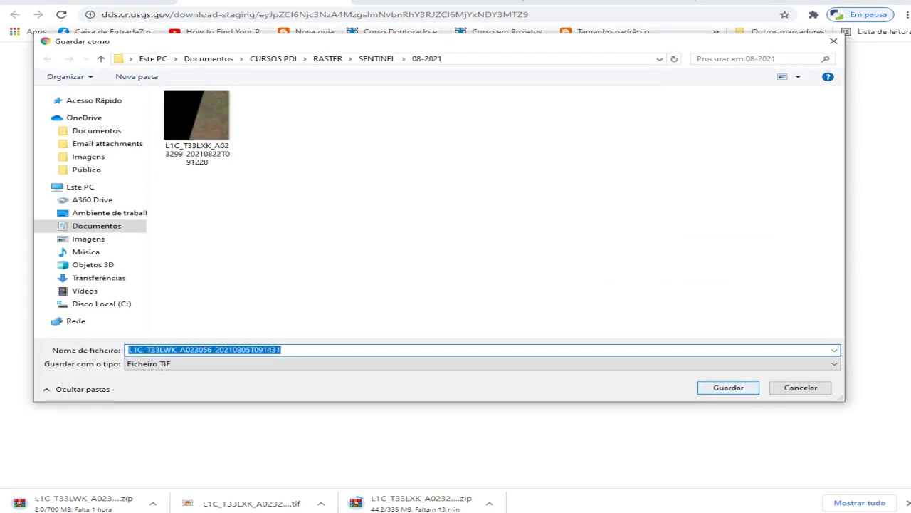
{"action": "key", "text": "Return"}
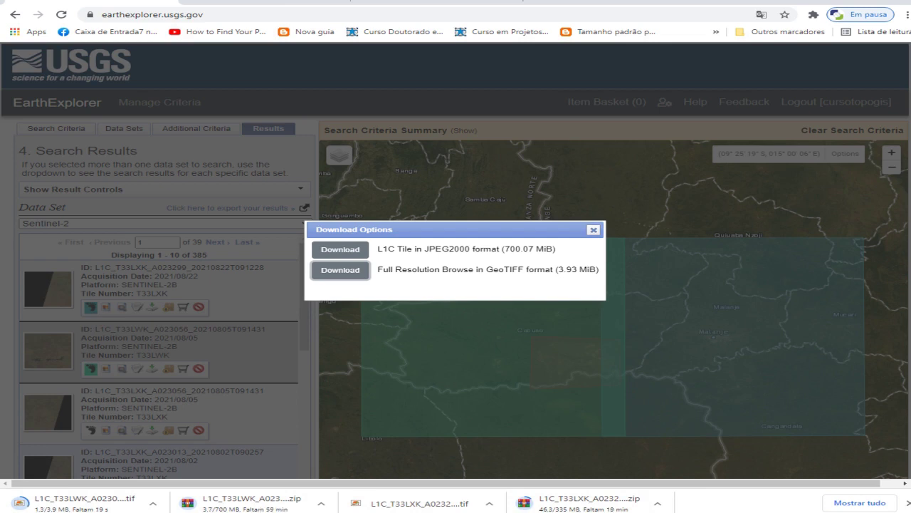
{"action": "left_click", "coordinate": [593, 230]}
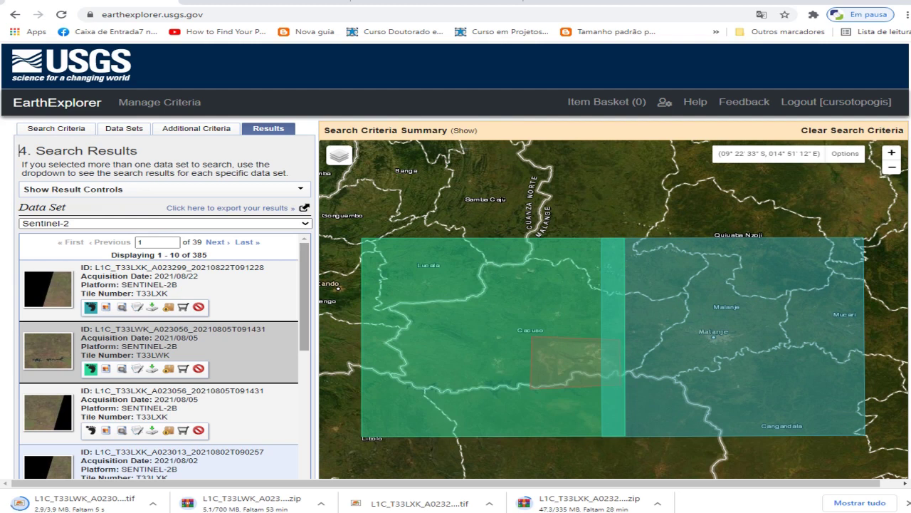
{"action": "scroll", "coordinate": [161, 356], "scroll_direction": "down", "scroll_amount": 5}
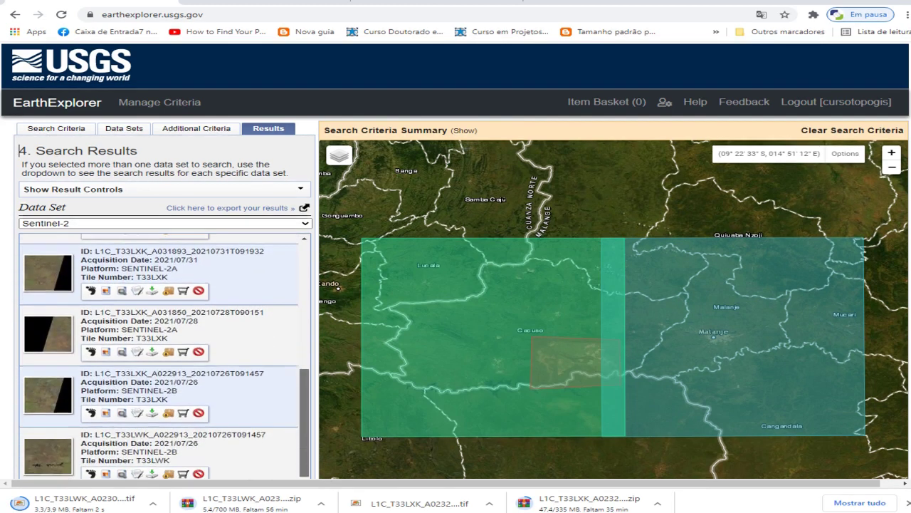
{"action": "scroll", "coordinate": [160, 356], "scroll_direction": "up", "scroll_amount": 3}
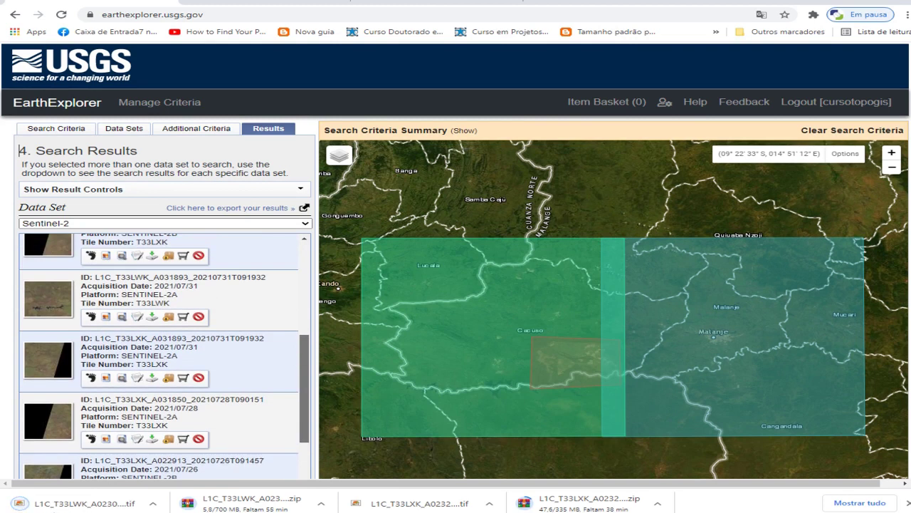
{"action": "scroll", "coordinate": [160, 356], "scroll_direction": "up", "scroll_amount": 5}
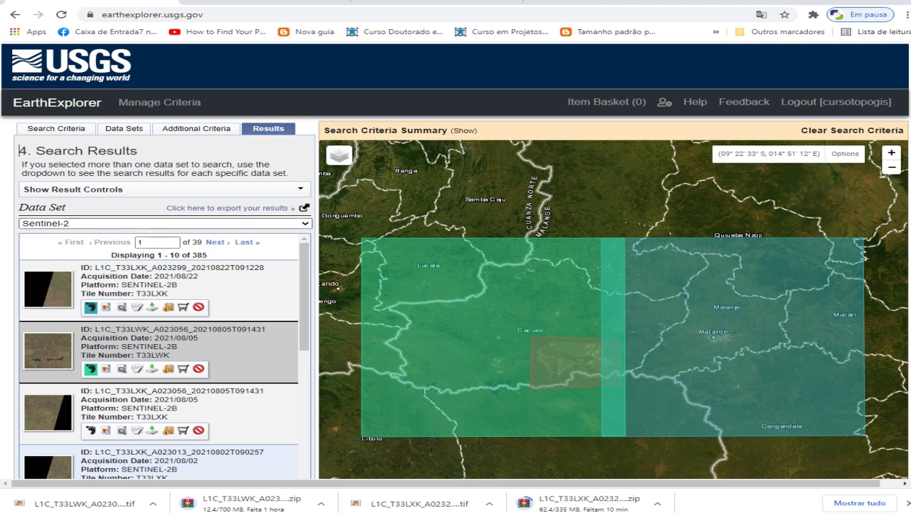
Switch the results to the Landsat 8 OLI/TIRS C2 L2 data set
{"action": "left_click", "coordinate": [57, 223]}
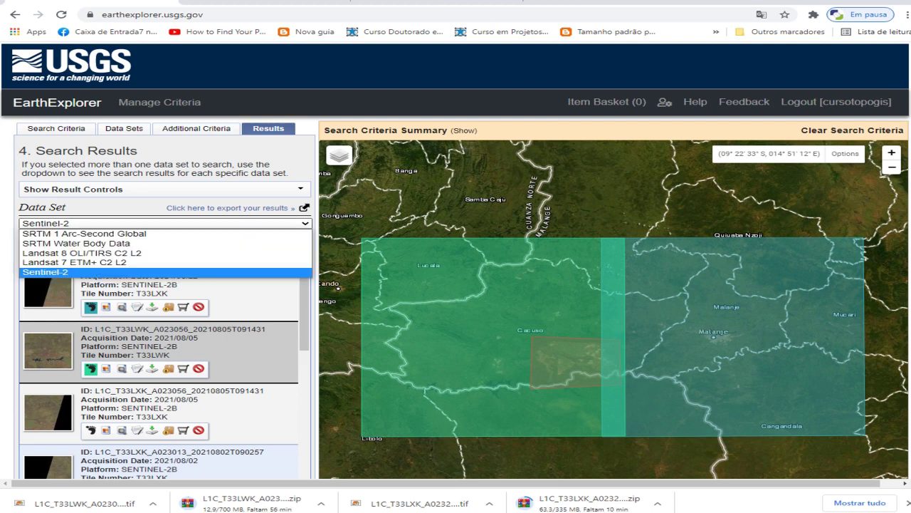
{"action": "key", "text": "Up"}
{"action": "key", "text": "Up"}
{"action": "key", "text": "Return"}
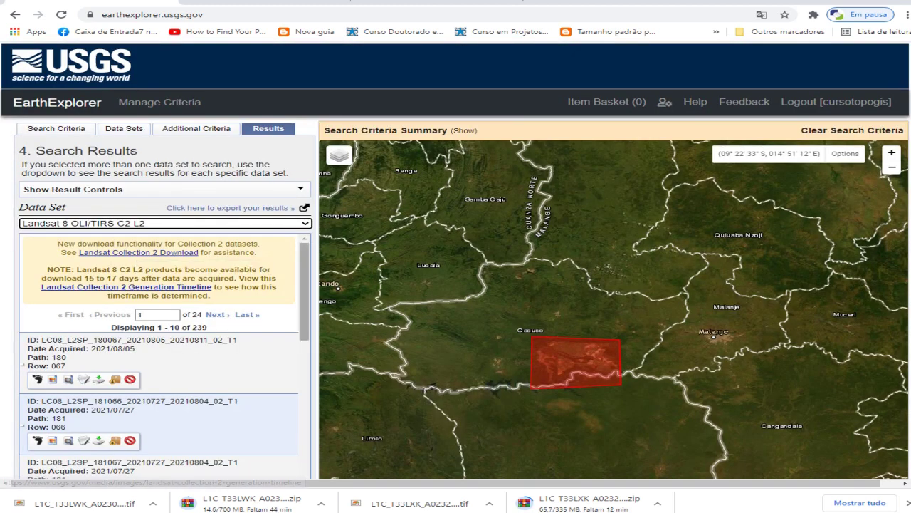
Show footprints of the second and third Landsat 8 scenes, leaving the first hidden
{"action": "scroll", "coordinate": [164, 356], "scroll_direction": "down", "scroll_amount": 1}
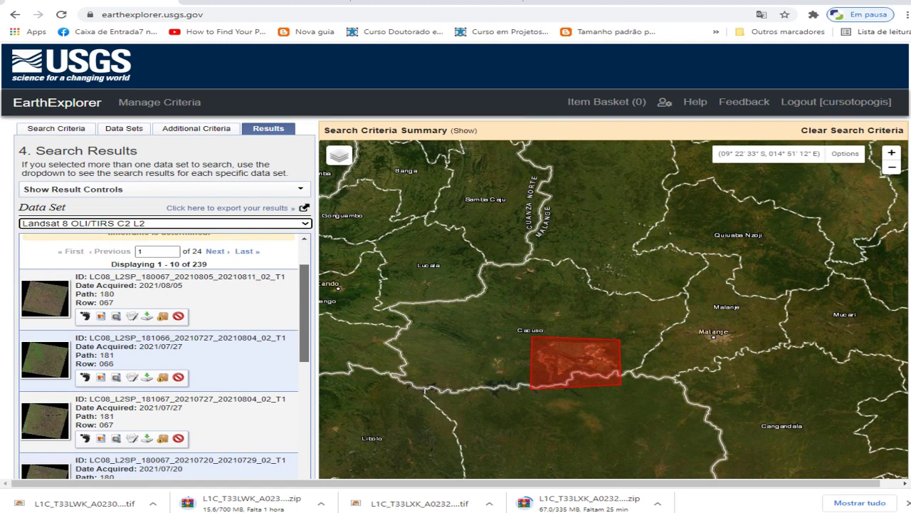
{"action": "scroll", "coordinate": [164, 356], "scroll_direction": "down", "scroll_amount": 1}
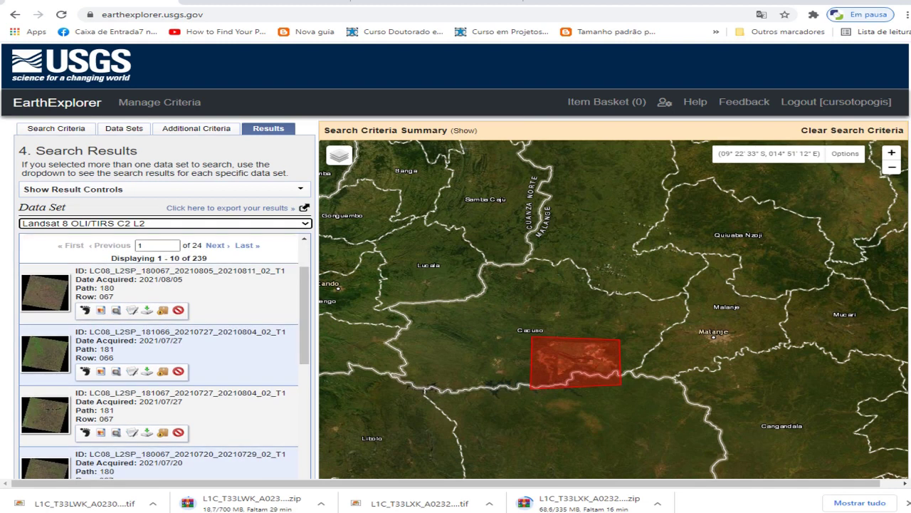
{"action": "left_click", "coordinate": [85, 311]}
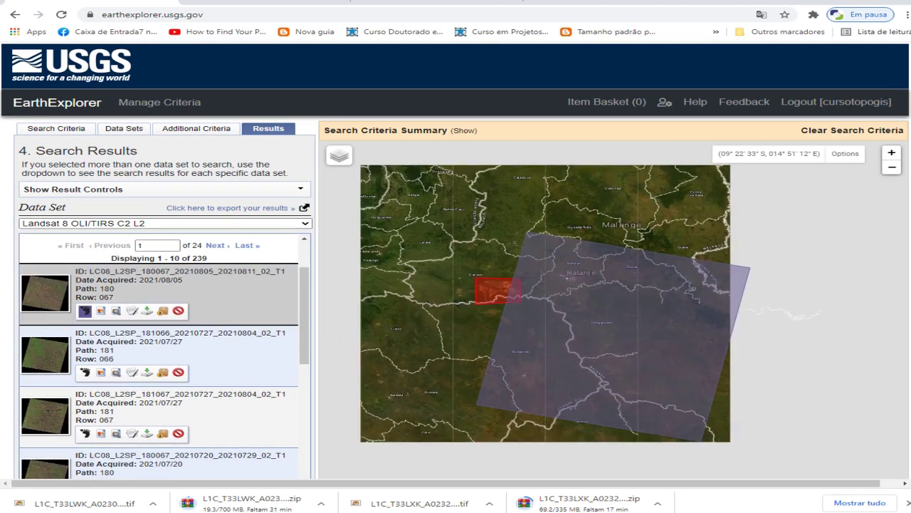
{"action": "left_click", "coordinate": [85, 371]}
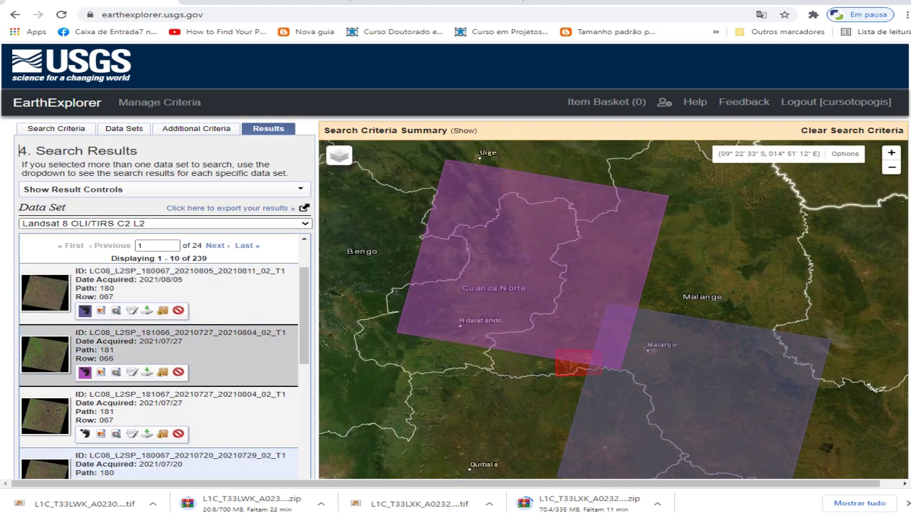
{"action": "left_click", "coordinate": [85, 433]}
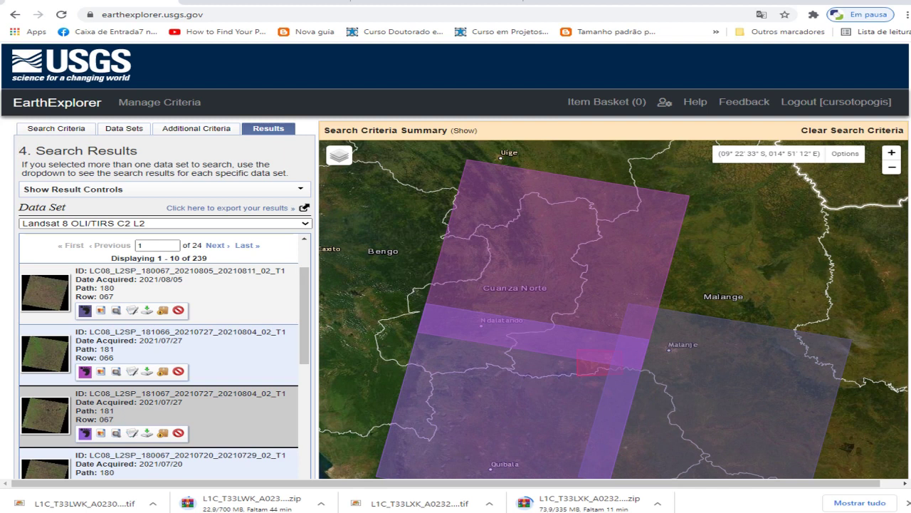
{"action": "left_click", "coordinate": [85, 310]}
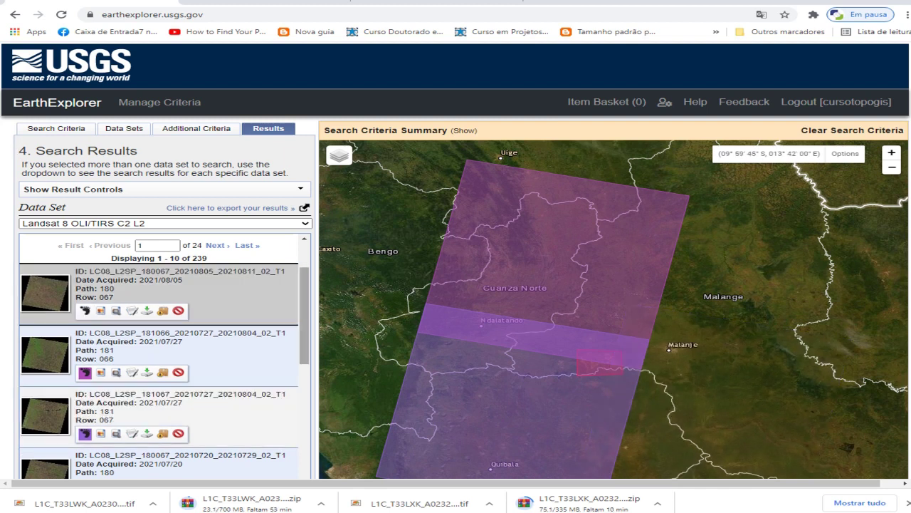
{"action": "scroll", "coordinate": [163, 356], "scroll_direction": "down", "scroll_amount": 1}
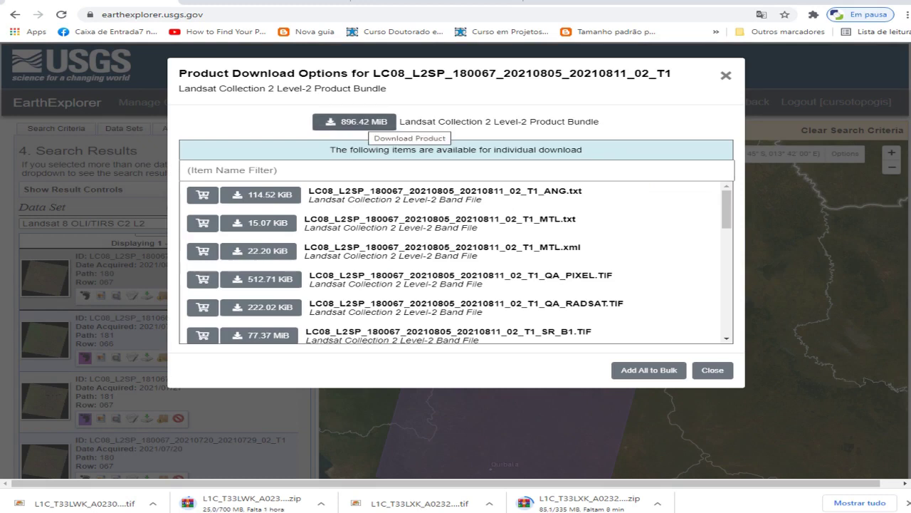
Download the 896.42 MiB Level-2 bundle, creating a LANDSAT 08 folder under RASTER
{"action": "left_click", "coordinate": [371, 123]}
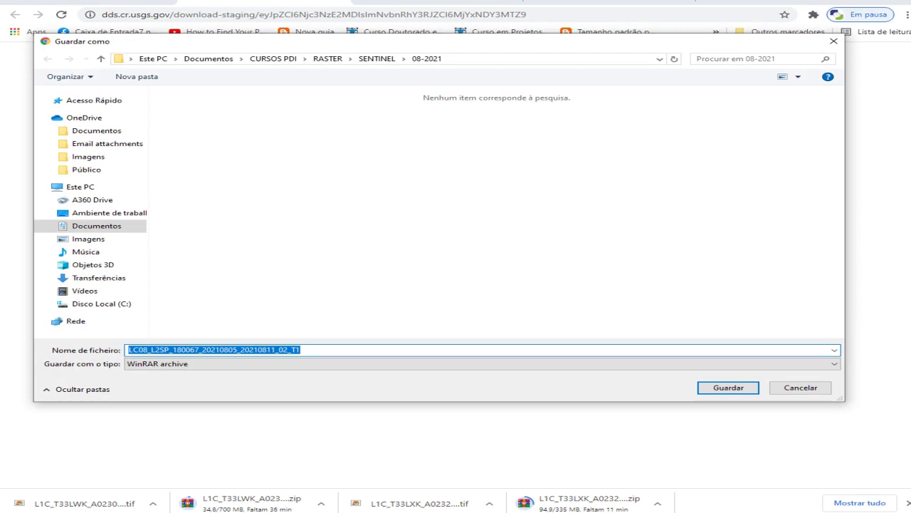
{"action": "left_click", "coordinate": [329, 59]}
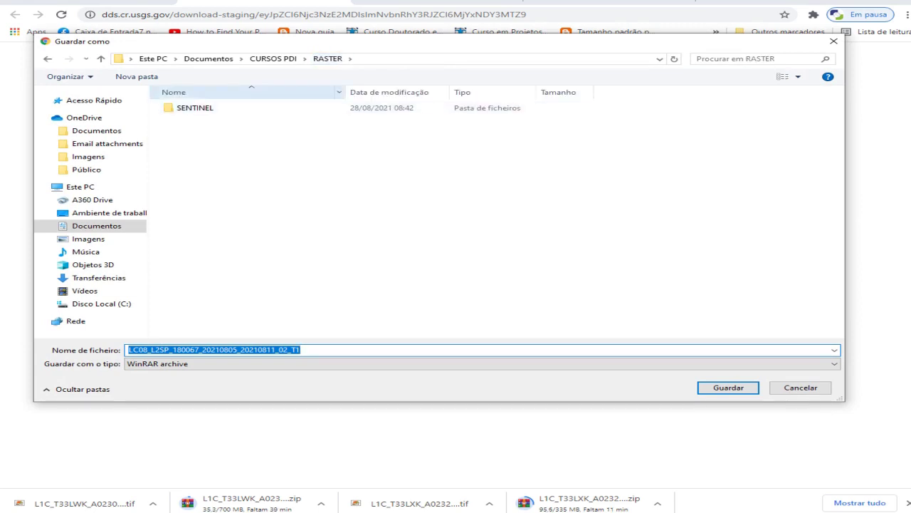
{"action": "left_click", "coordinate": [136, 76]}
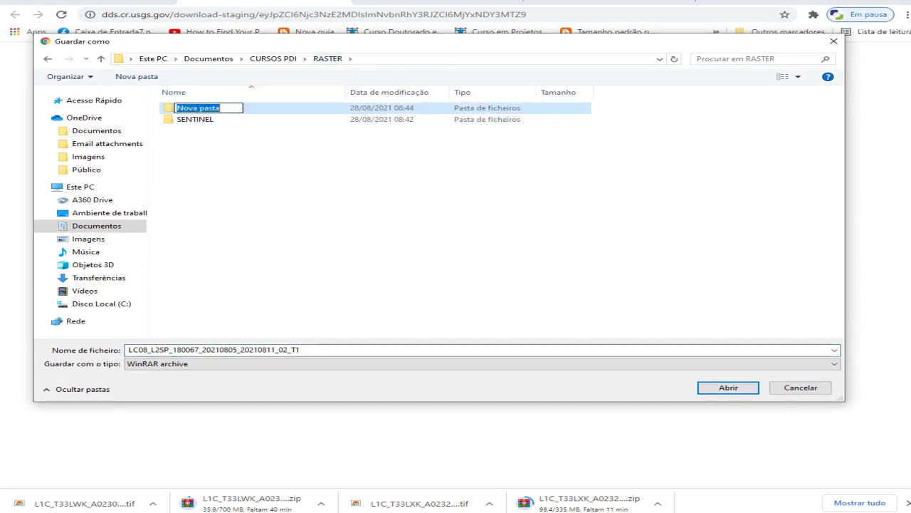
{"action": "key", "text": "BackSpace"}
{"action": "type", "text": "LANDSAT 08"}
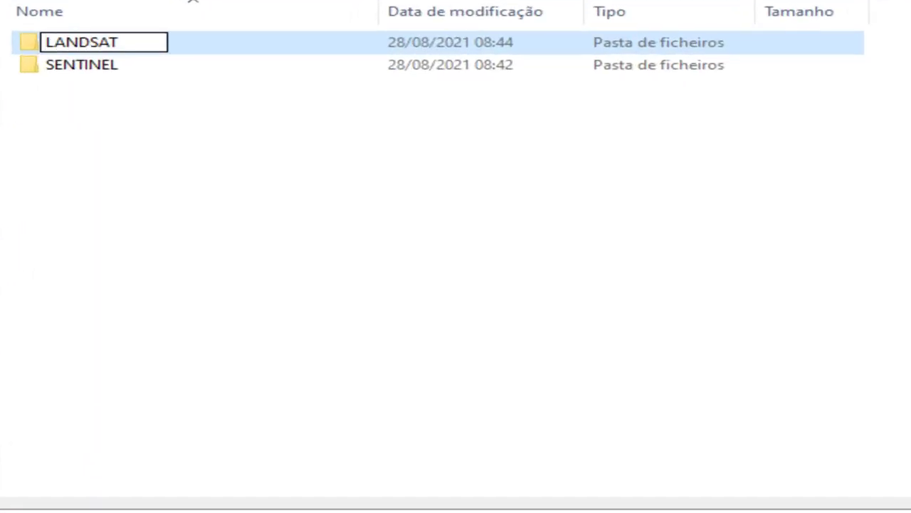
{"action": "key", "text": "Return"}
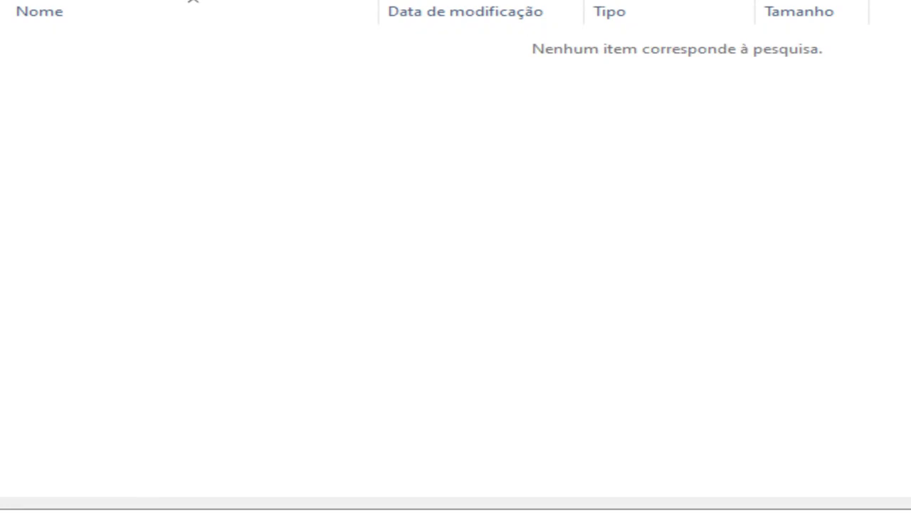
Save the bundle into a new 08-2021 subfolder and close the download list
{"action": "key", "text": "ctrl+shift+n"}
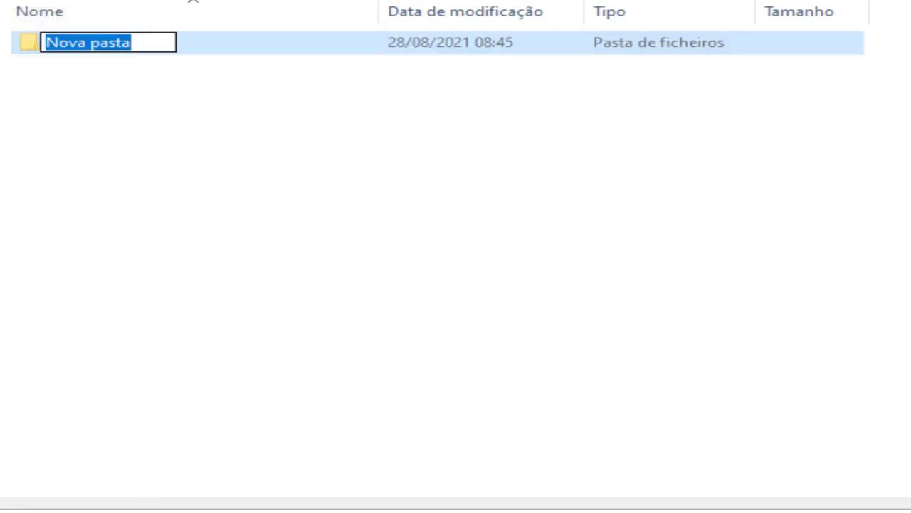
{"action": "type", "text": "08"}
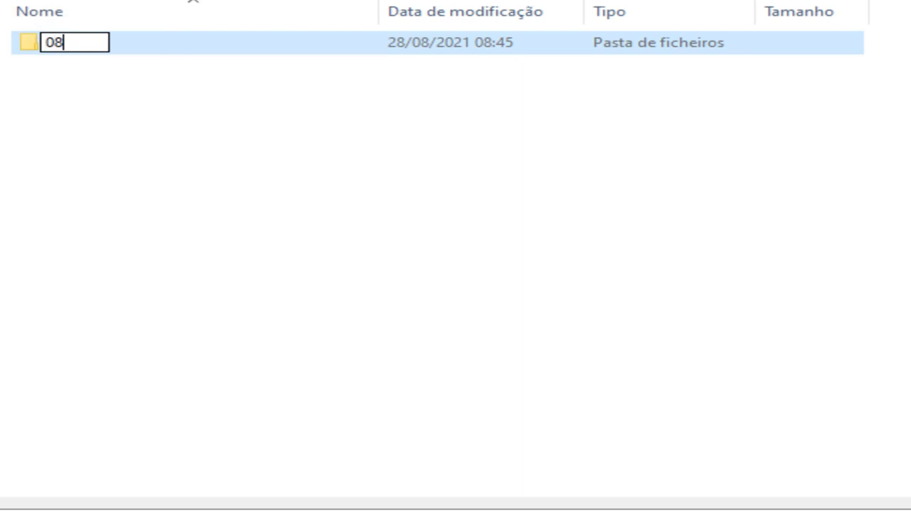
{"action": "type", "text": "-2021"}
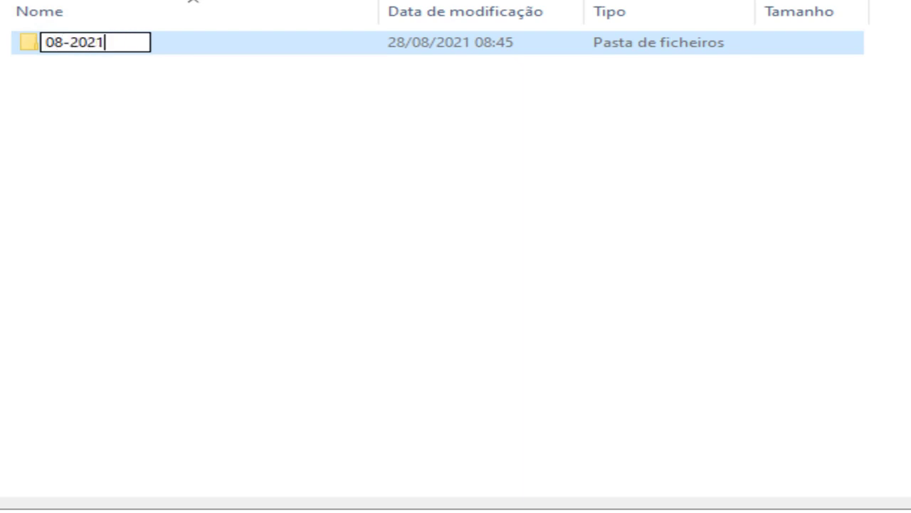
{"action": "key", "text": "Return"}
{"action": "key", "text": "Return"}
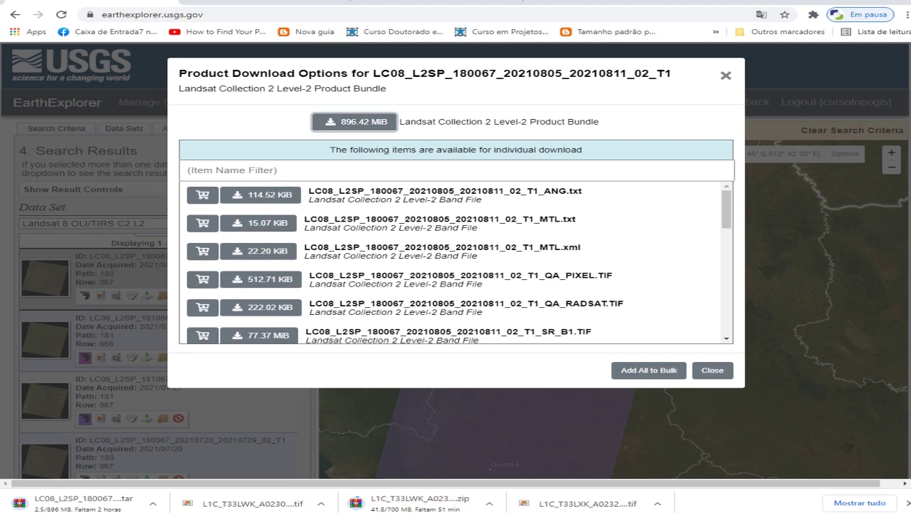
{"action": "scroll", "coordinate": [459, 262], "scroll_direction": "down", "scroll_amount": 5}
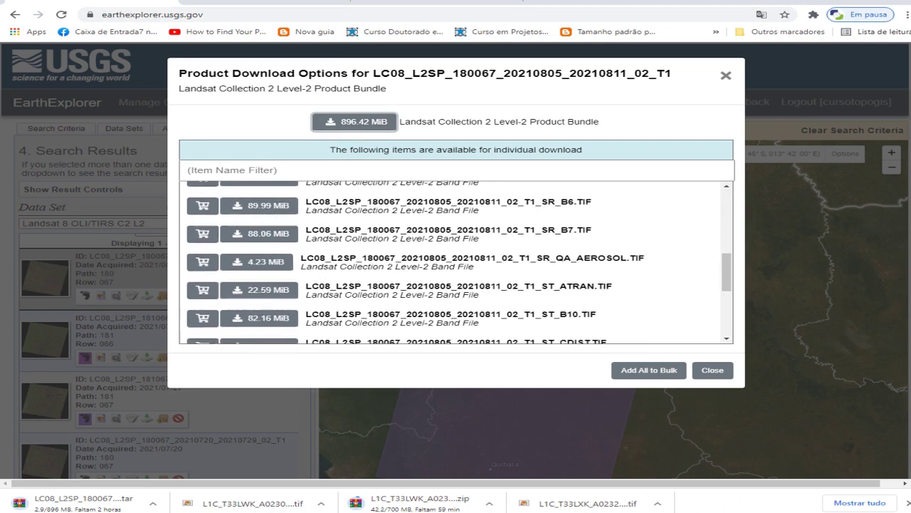
{"action": "left_click", "coordinate": [712, 369]}
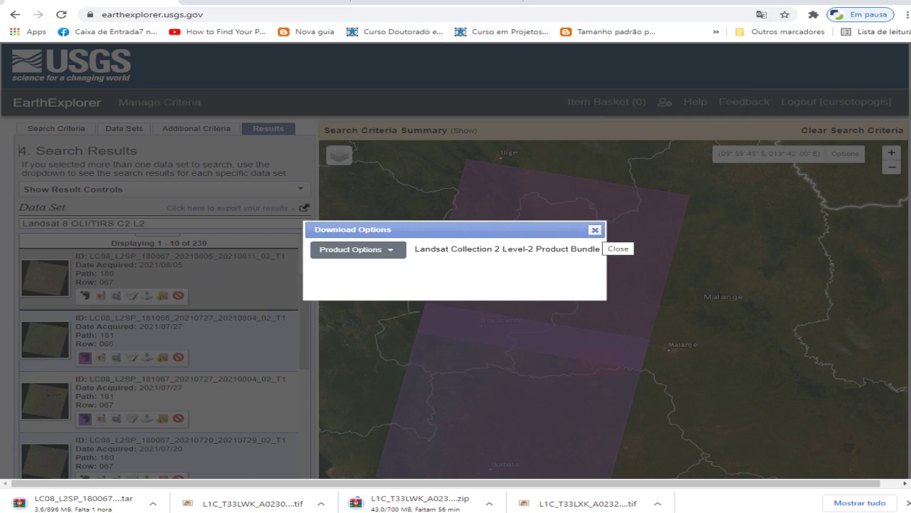
Download the 940.65 MiB Level-2 bundle for LC08_L2SP_181066_20210727 into the 08-2021 folder
{"action": "left_click", "coordinate": [594, 229]}
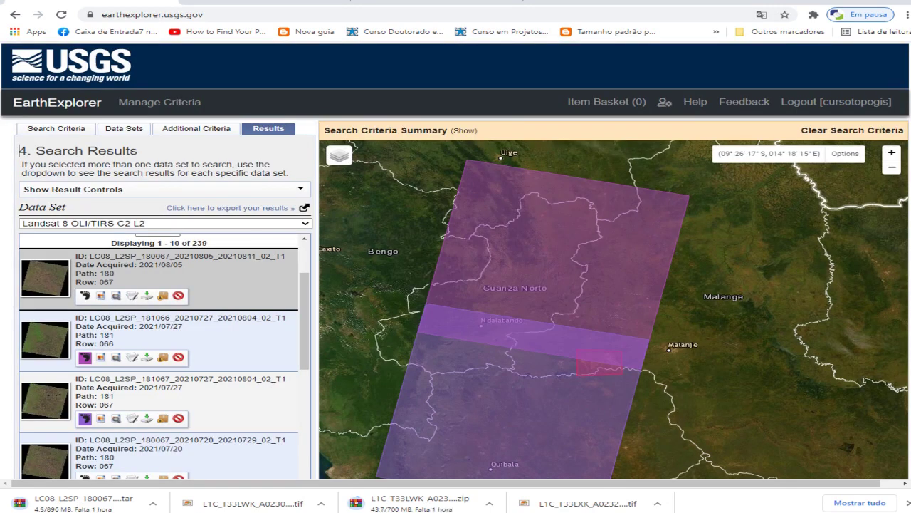
{"action": "left_click", "coordinate": [146, 295]}
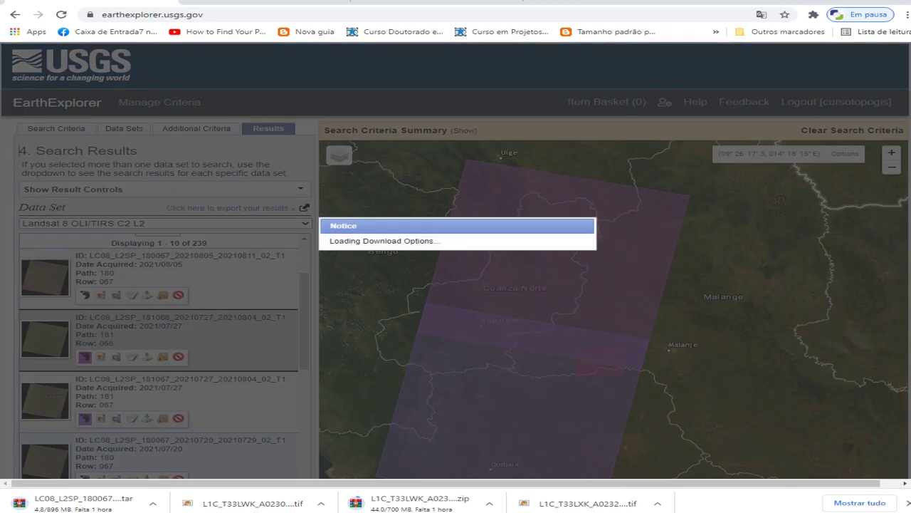
{"action": "left_click", "coordinate": [359, 249]}
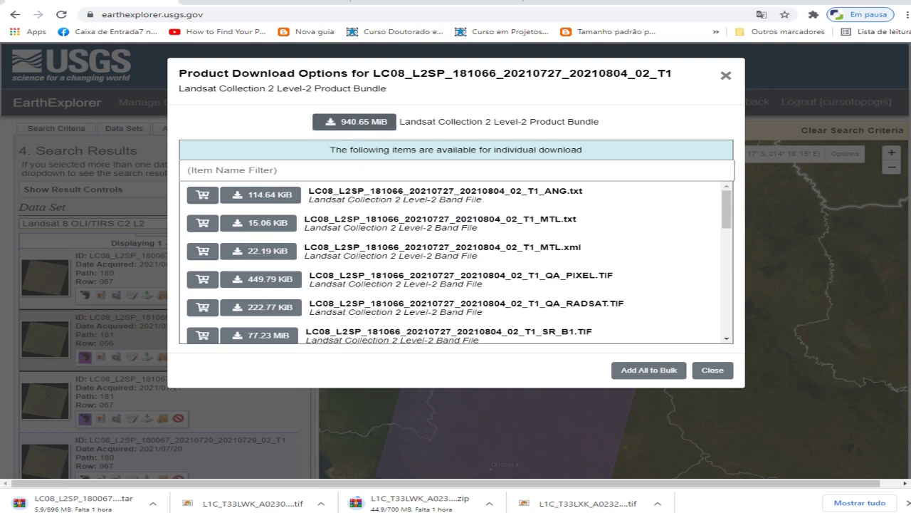
{"action": "left_click", "coordinate": [354, 122]}
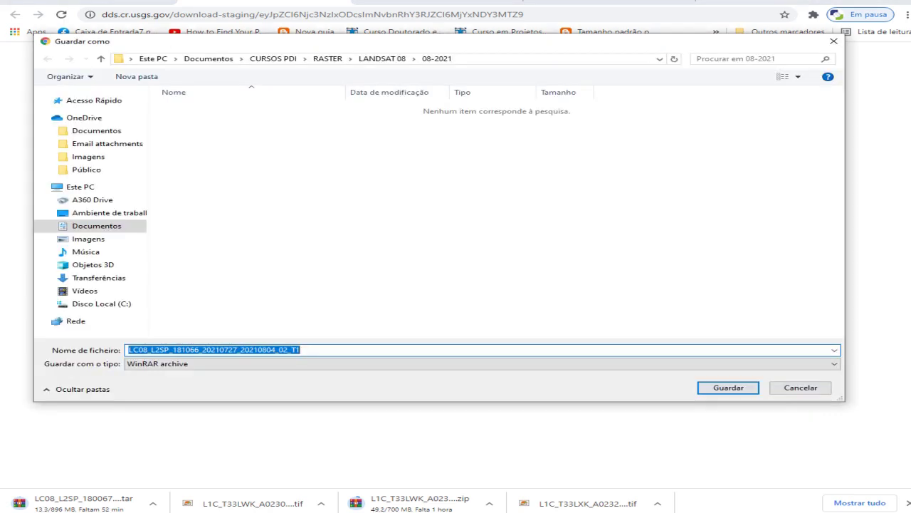
{"action": "key", "text": "Return"}
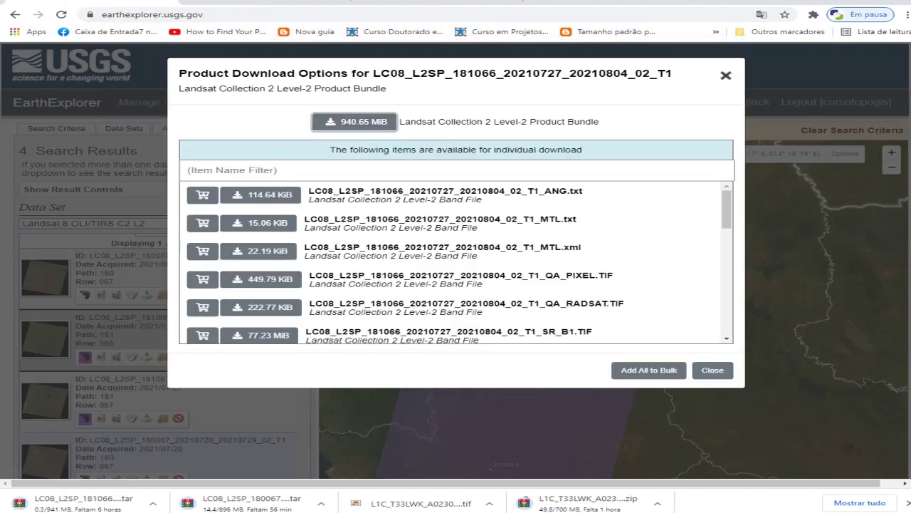
{"action": "left_click", "coordinate": [726, 75]}
Close the remaining download options box and jump to result page 5
{"action": "left_click", "coordinate": [594, 230]}
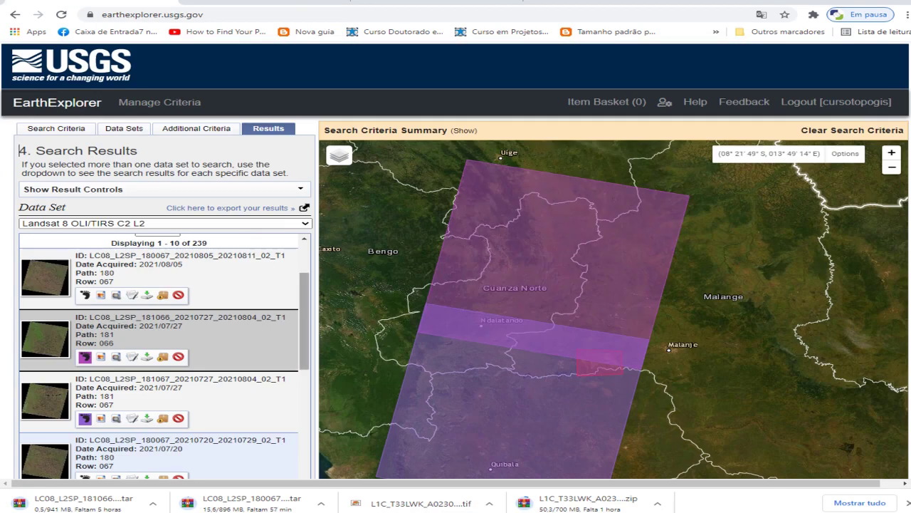
{"action": "scroll", "coordinate": [164, 356], "scroll_direction": "down", "scroll_amount": 1}
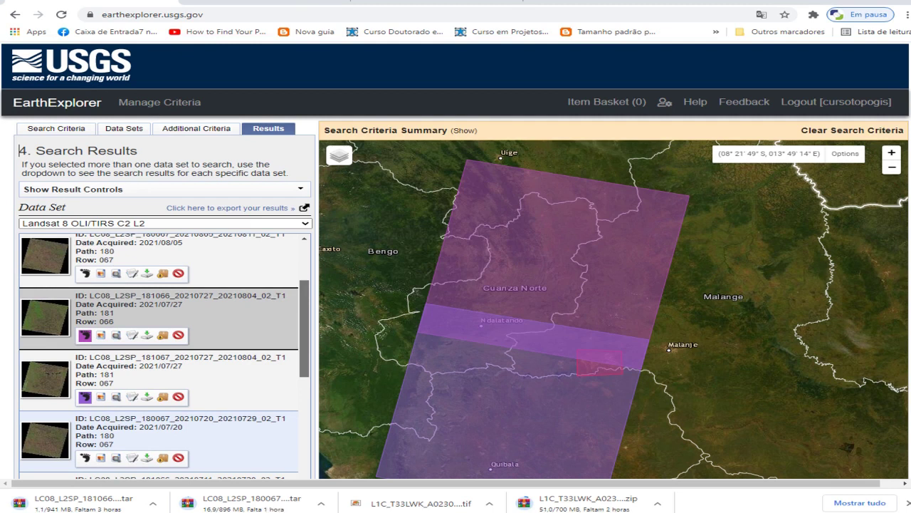
{"action": "scroll", "coordinate": [164, 356], "scroll_direction": "down", "scroll_amount": 5}
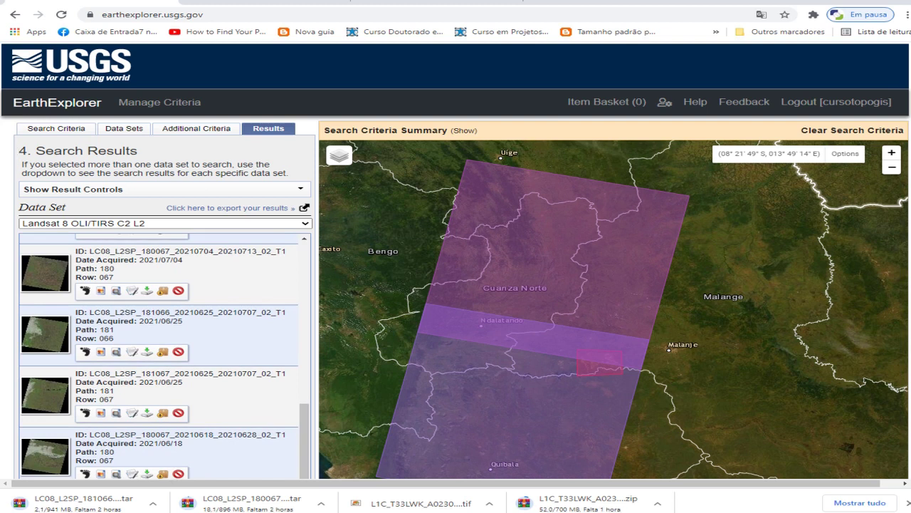
{"action": "scroll", "coordinate": [84, 441], "scroll_direction": "up", "scroll_amount": 6}
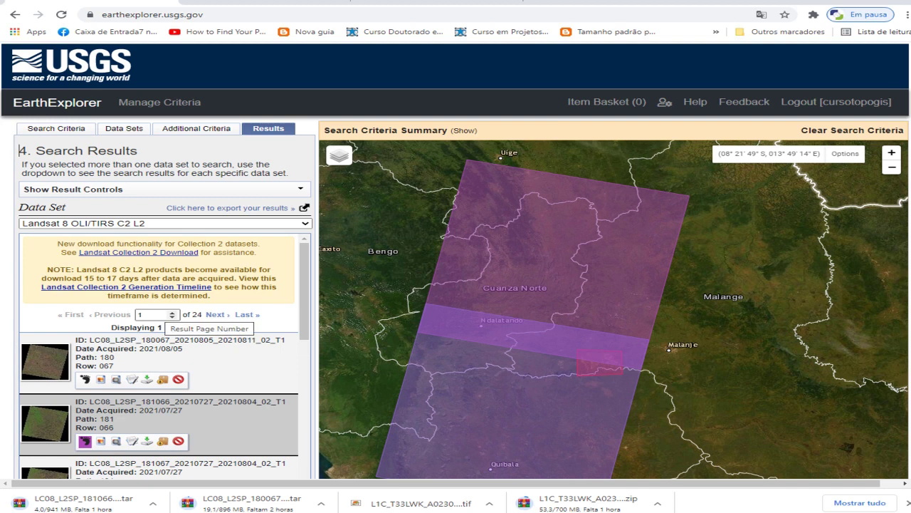
{"action": "double_click", "coordinate": [142, 314]}
{"action": "type", "text": "5"}
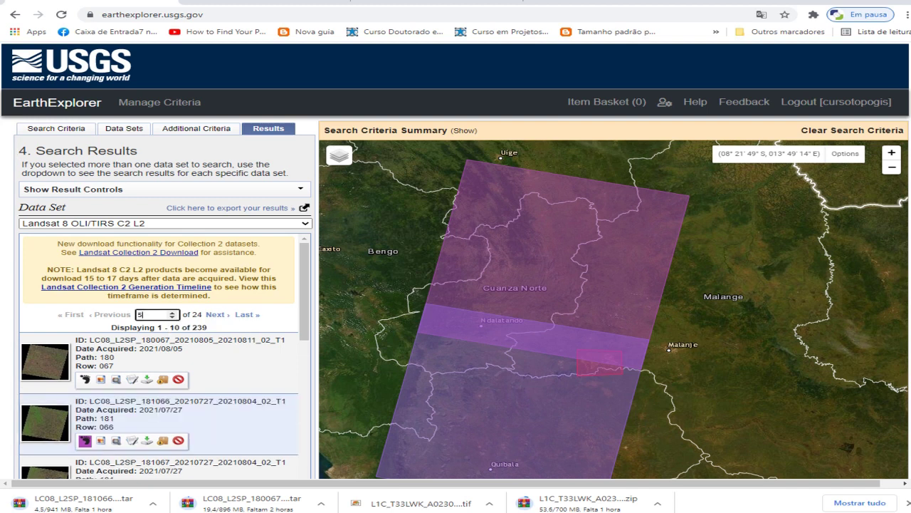
{"action": "key", "text": "Return"}
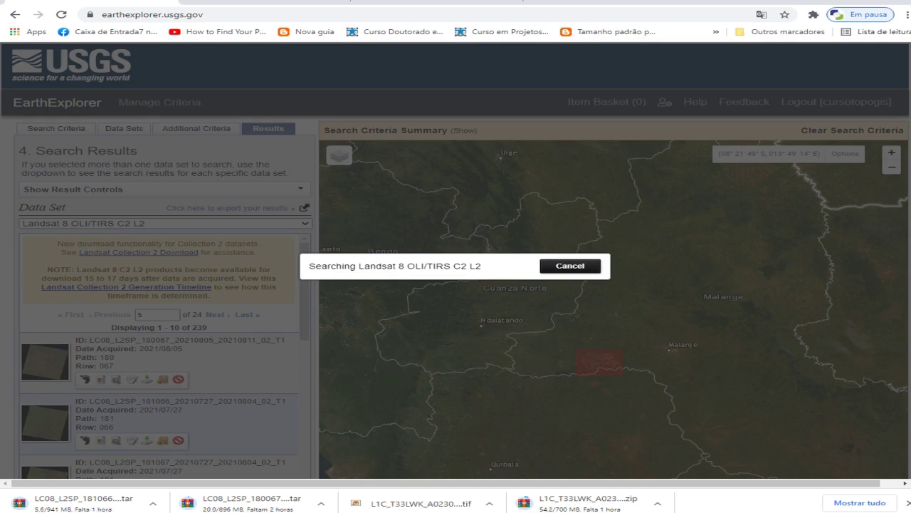
Cancel the running search and switch the data set to Landsat 7 ETM+ C2 L2
{"action": "left_click", "coordinate": [570, 266]}
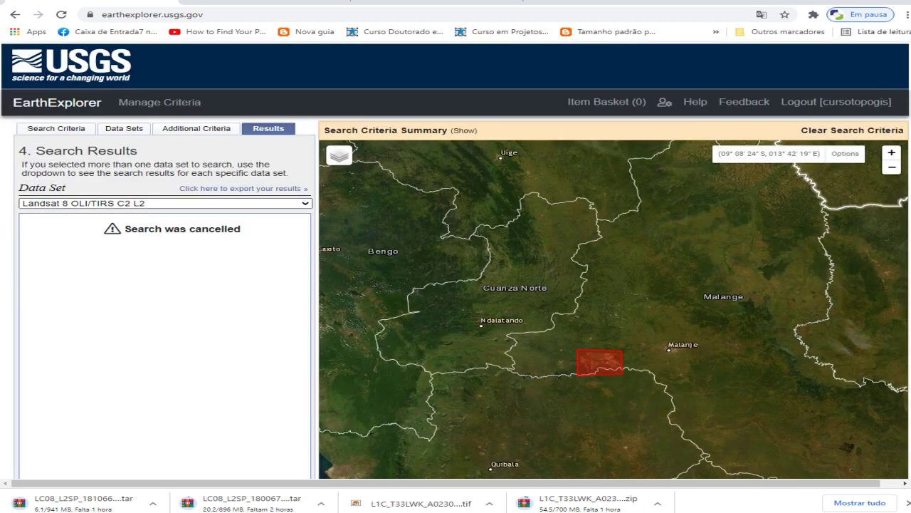
{"action": "left_click", "coordinate": [165, 202]}
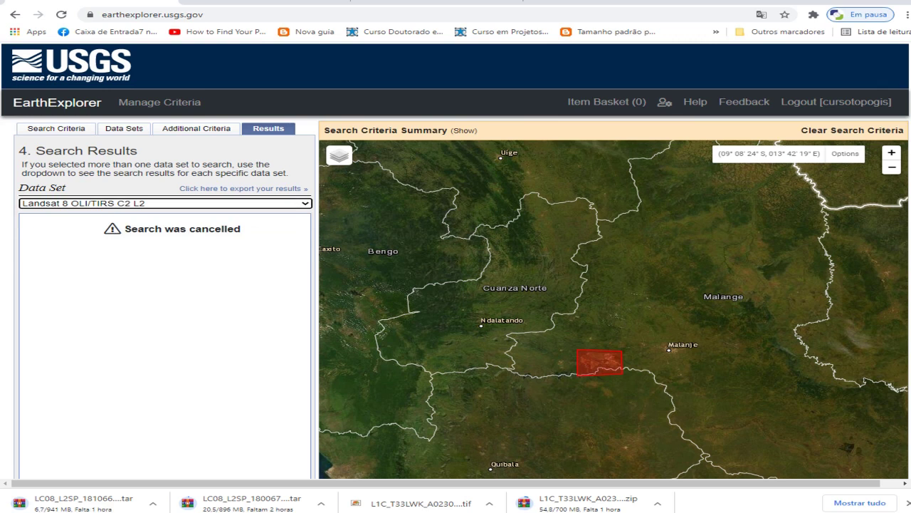
{"action": "key", "text": "alt+Down"}
{"action": "key", "text": "Up"}
{"action": "key", "text": "Down"}
{"action": "key", "text": "Down"}
{"action": "key", "text": "Return"}
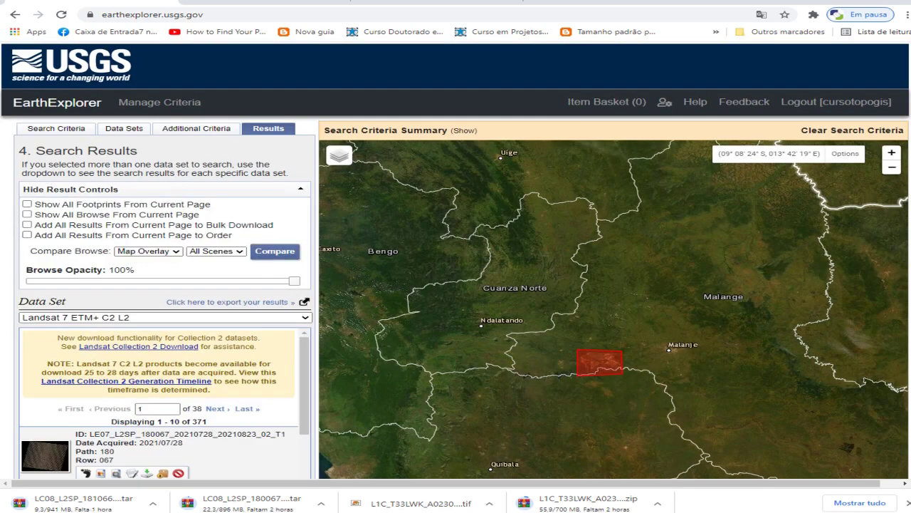
Switch the data set back to Landsat 8 OLI/TIRS C2 L2
{"action": "left_click", "coordinate": [164, 317]}
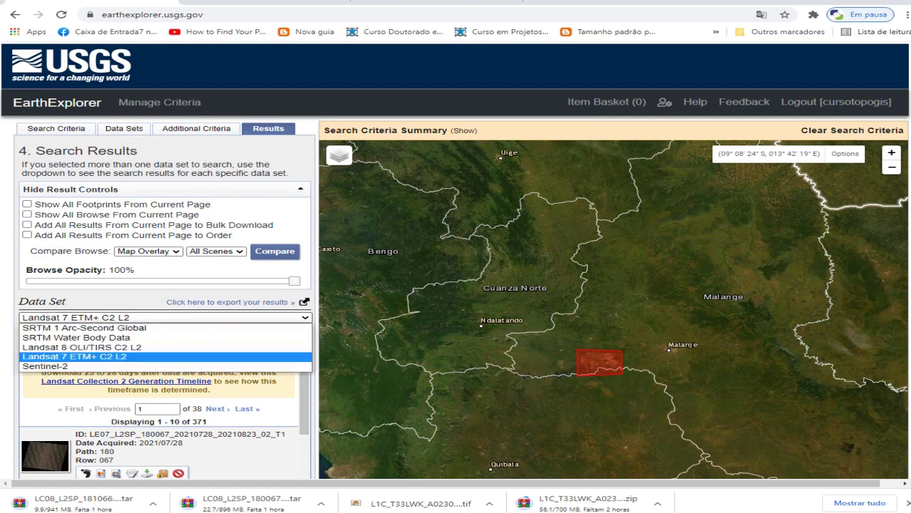
{"action": "key", "text": "Return"}
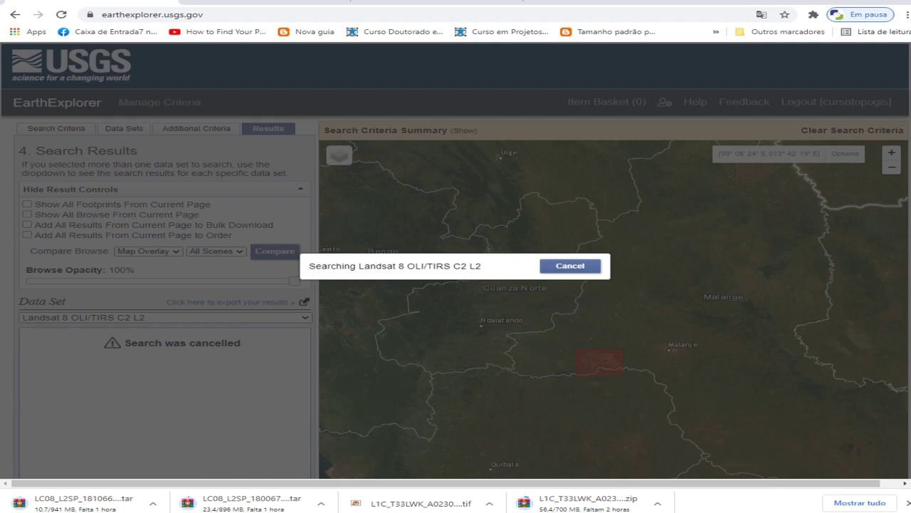
{"action": "scroll", "coordinate": [164, 403], "scroll_direction": "down", "scroll_amount": 5}
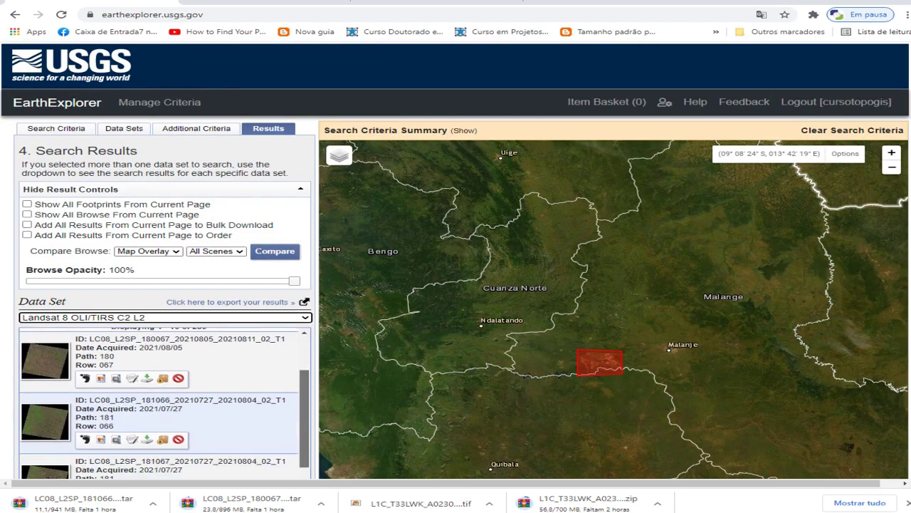
{"action": "scroll", "coordinate": [164, 404], "scroll_direction": "up", "scroll_amount": 4}
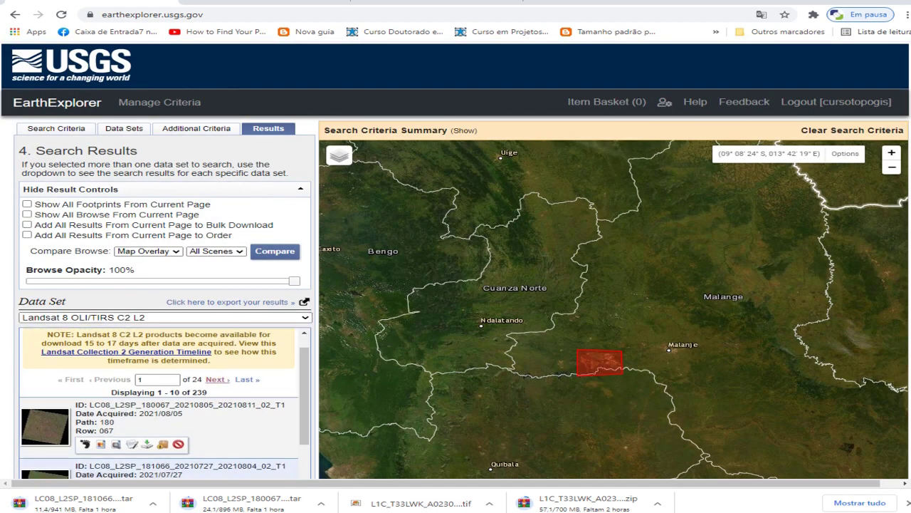
Page forward through the Landsat 8 results toward the oldest 2013 scenes
{"action": "key", "text": "Return"}
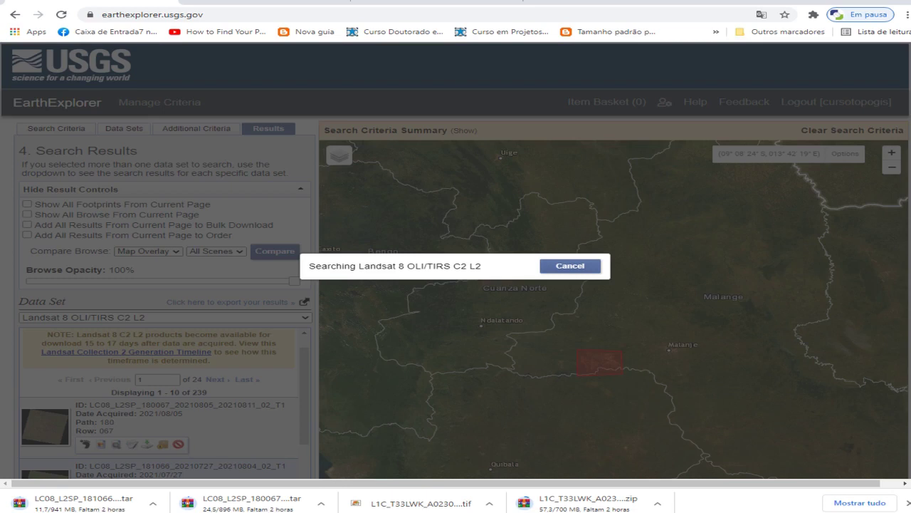
{"action": "scroll", "coordinate": [165, 404], "scroll_direction": "down", "scroll_amount": 1}
{"action": "scroll", "coordinate": [165, 404], "scroll_direction": "down", "scroll_amount": 8}
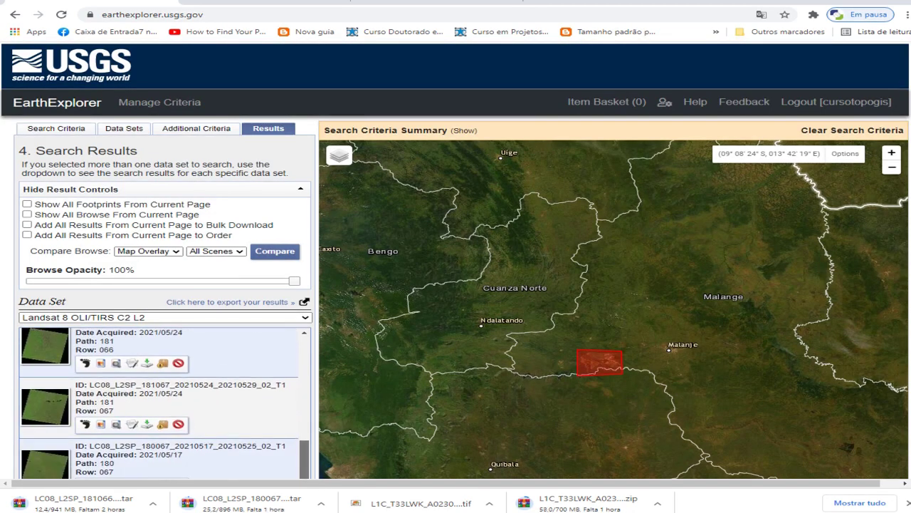
{"action": "scroll", "coordinate": [165, 403], "scroll_direction": "up", "scroll_amount": 10}
{"action": "left_click", "coordinate": [215, 409]}
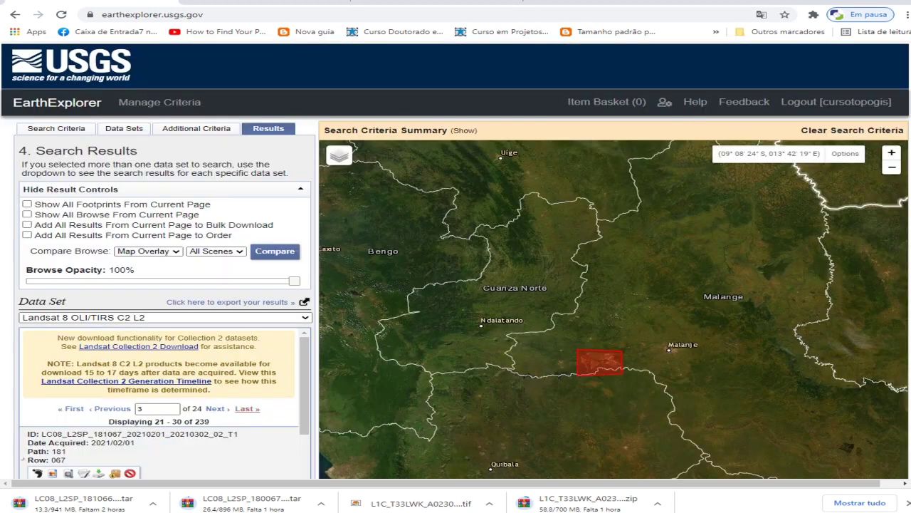
{"action": "left_click", "coordinate": [215, 409]}
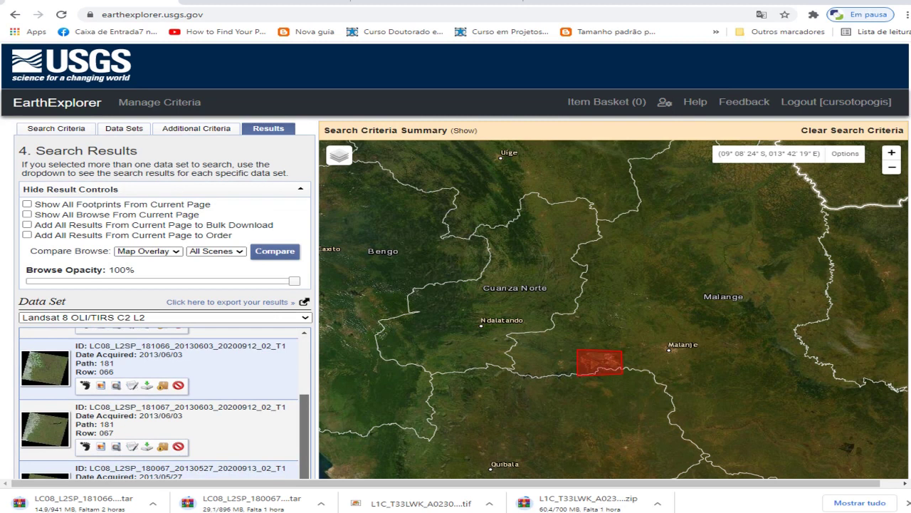
Show the map footprint of the last result, the 2013/04/16 path 181 row 067 scene
{"action": "scroll", "coordinate": [163, 402], "scroll_direction": "down", "scroll_amount": 5}
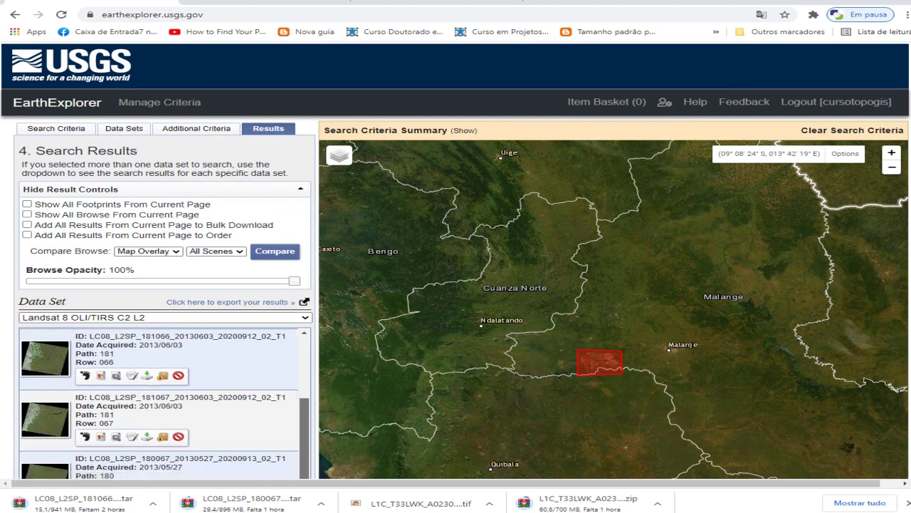
{"action": "scroll", "coordinate": [164, 403], "scroll_direction": "down", "scroll_amount": 1}
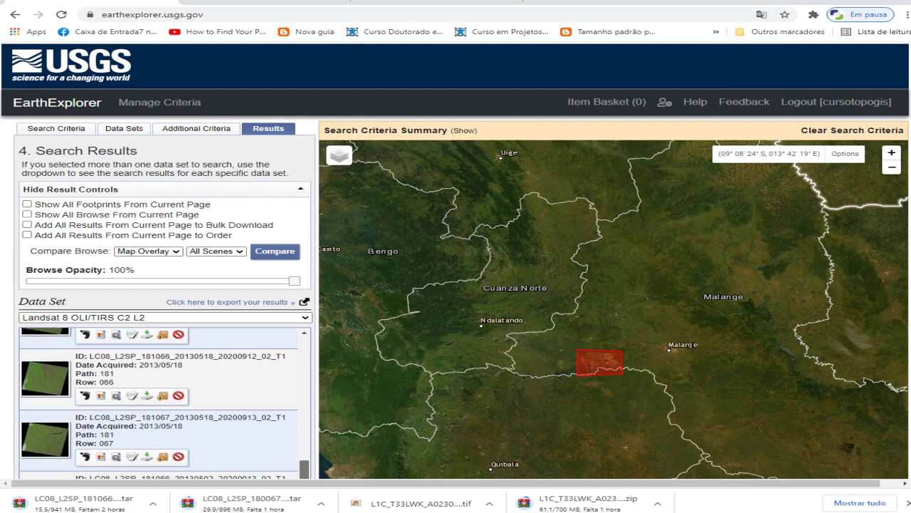
{"action": "scroll", "coordinate": [455, 261], "scroll_direction": "down", "scroll_amount": 2}
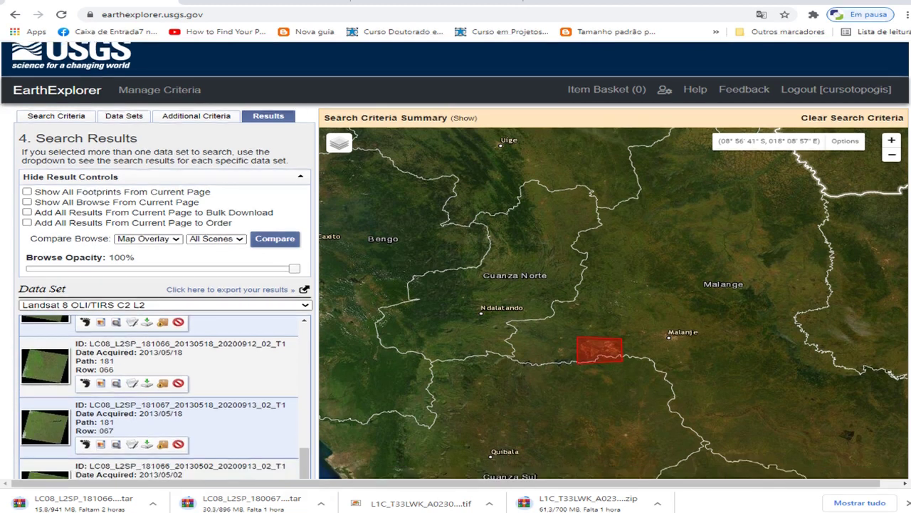
{"action": "scroll", "coordinate": [456, 261], "scroll_direction": "down", "scroll_amount": 1}
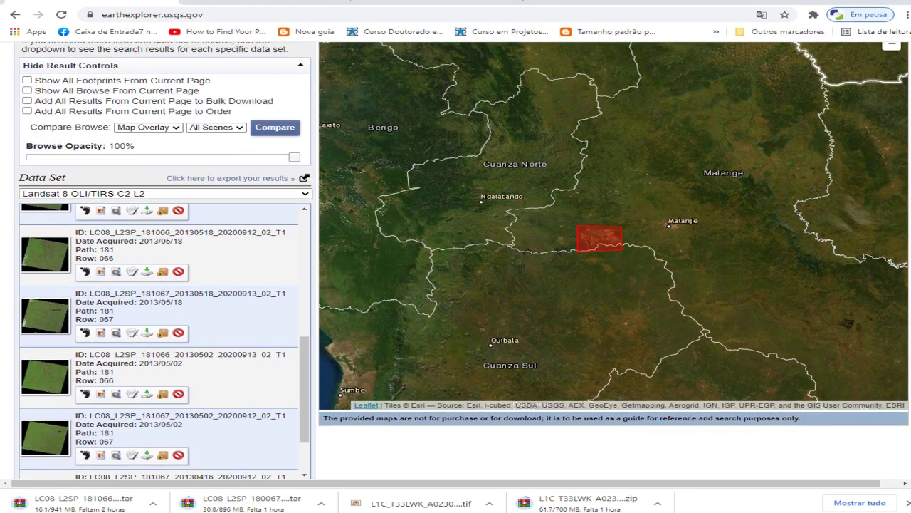
{"action": "scroll", "coordinate": [164, 314], "scroll_direction": "down", "scroll_amount": 3}
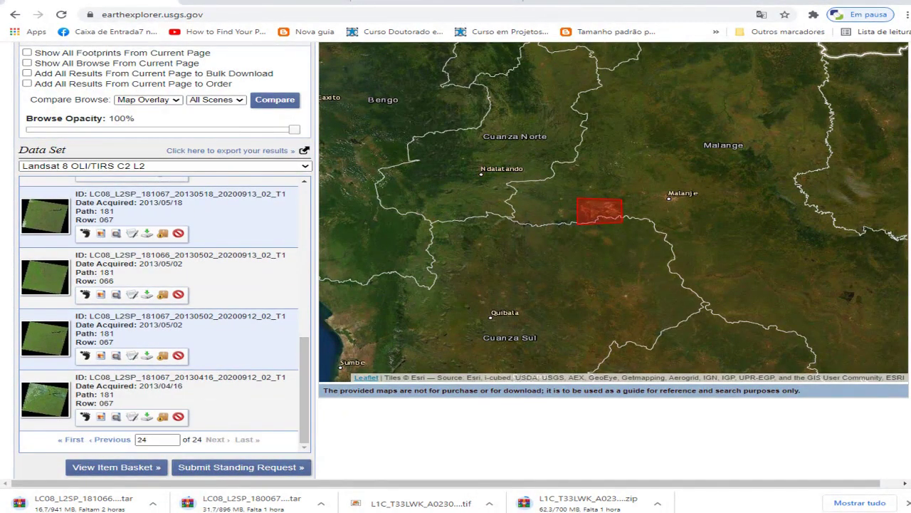
{"action": "left_click", "coordinate": [85, 416]}
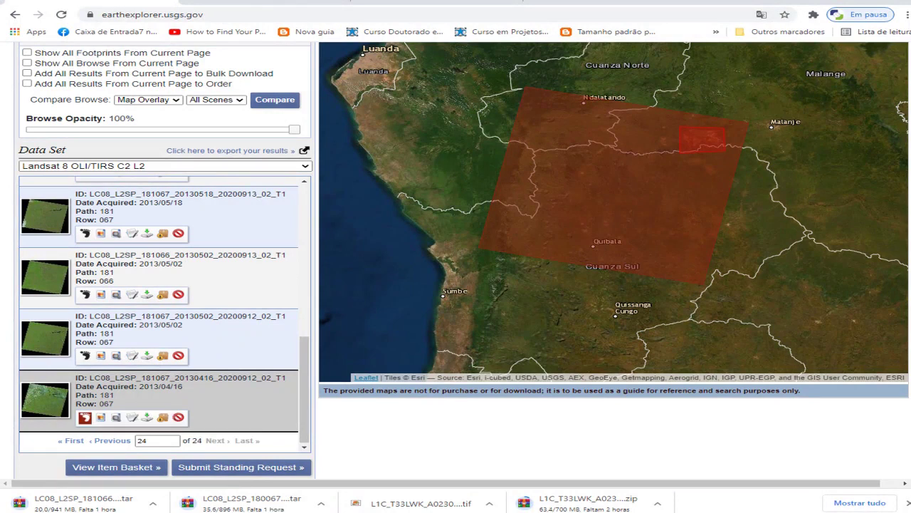
Request the 902.84 MiB Level-2 bundle for LC08_L2SP_181067_20130416 from its product options
{"action": "left_click", "coordinate": [147, 417]}
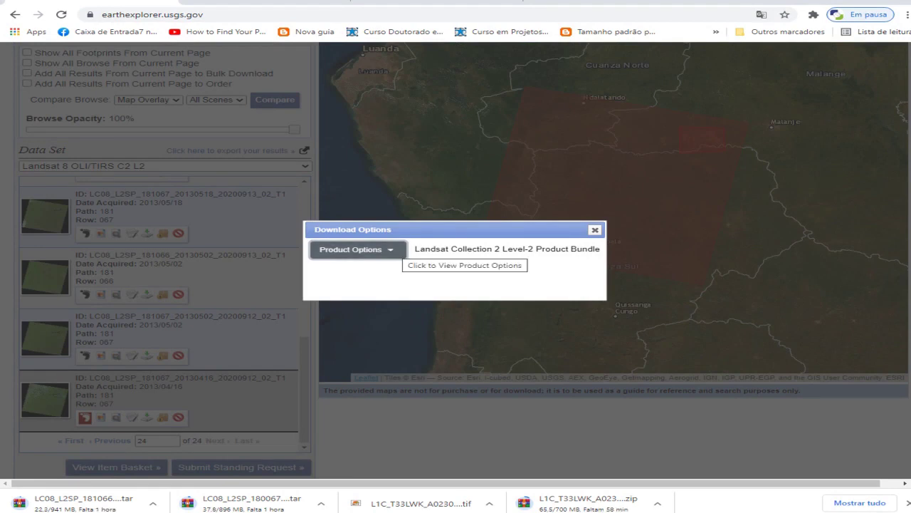
{"action": "left_click", "coordinate": [397, 249]}
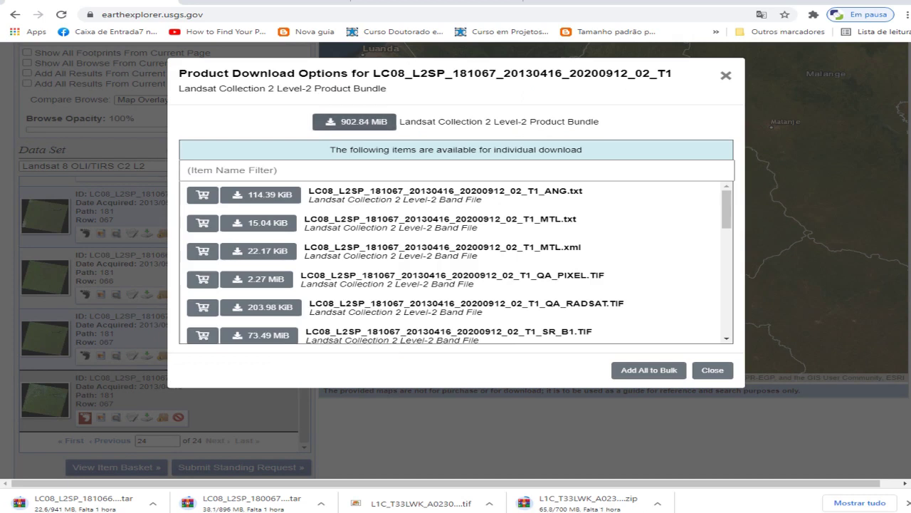
{"action": "left_click", "coordinate": [354, 121]}
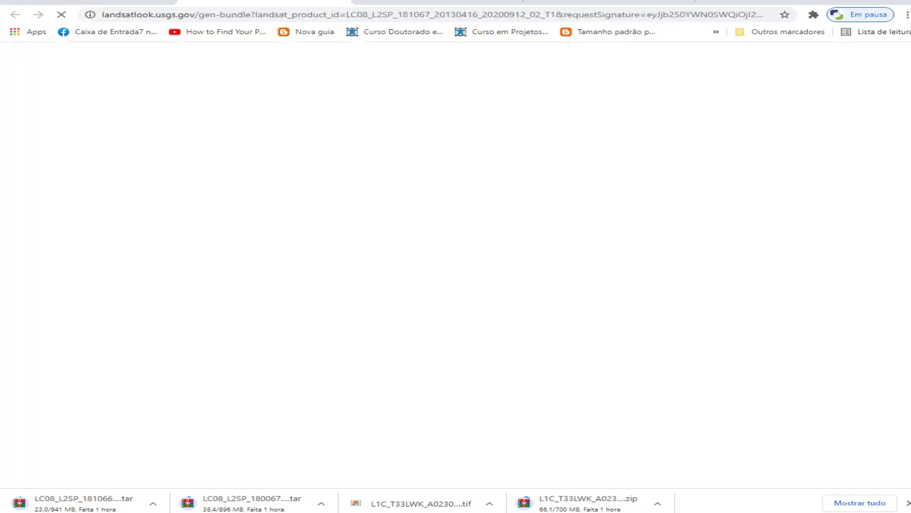
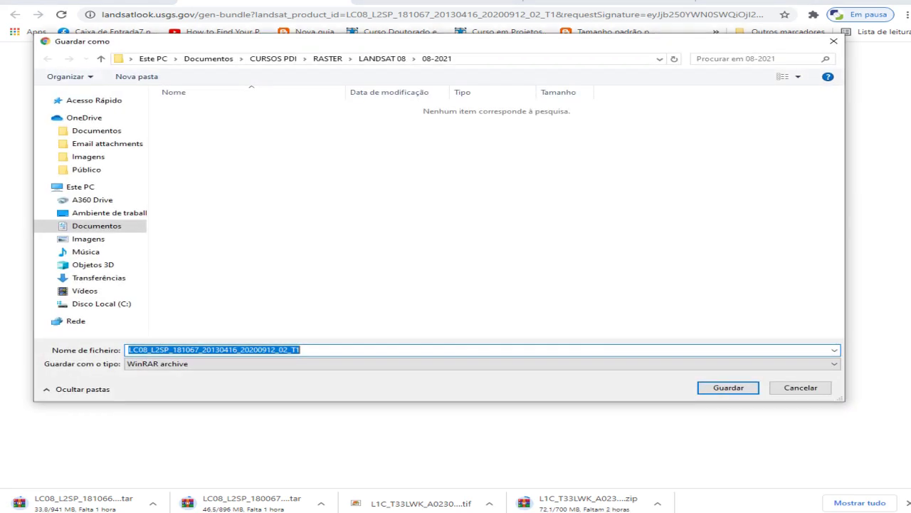
Create a new 04-2013 folder under LANDSAT 08 and open it as the save location
{"action": "left_click", "coordinate": [383, 58]}
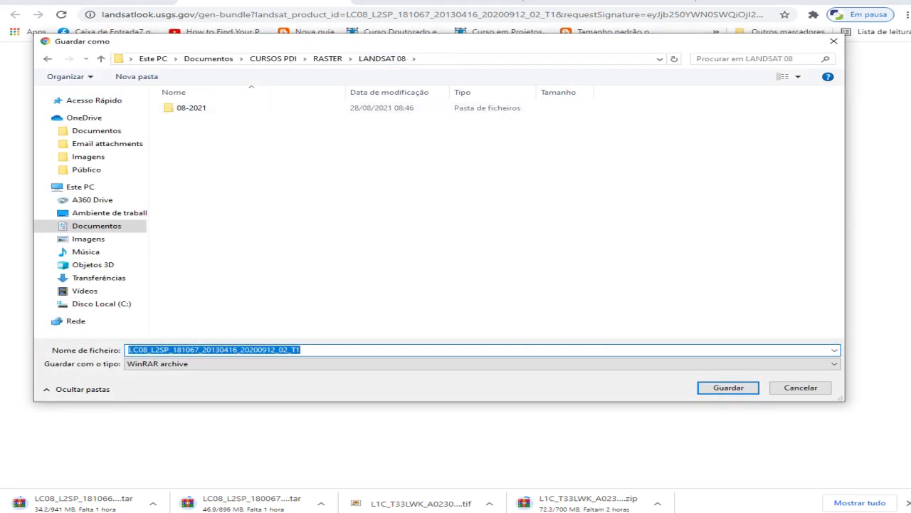
{"action": "left_click", "coordinate": [136, 77]}
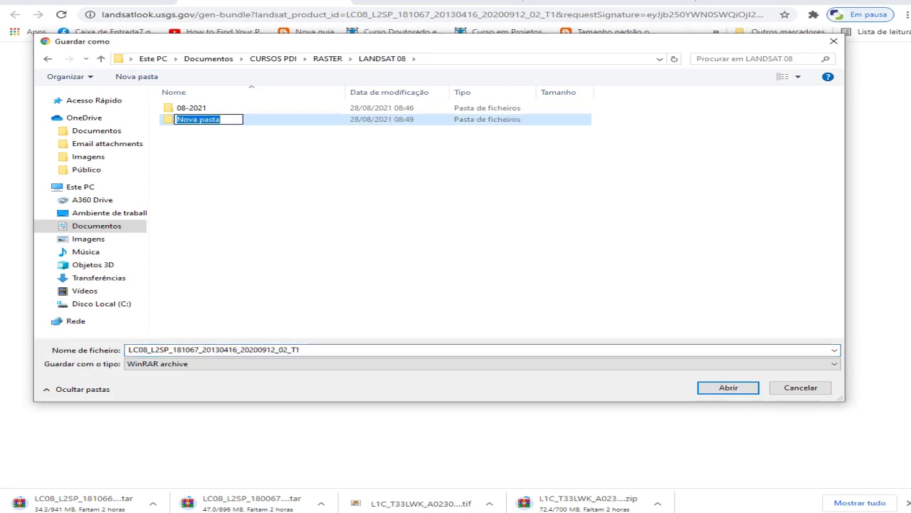
{"action": "type", "text": "04-2013"}
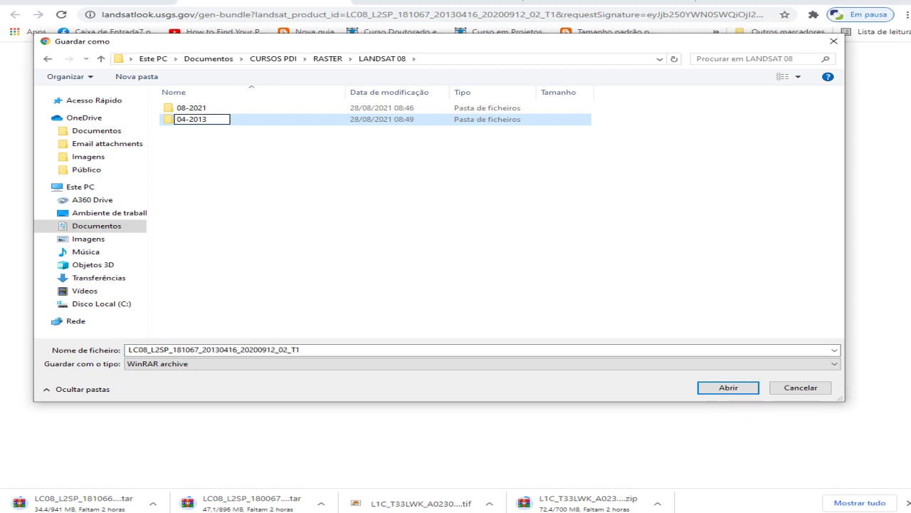
{"action": "key", "text": "Return"}
{"action": "key", "text": "Return"}
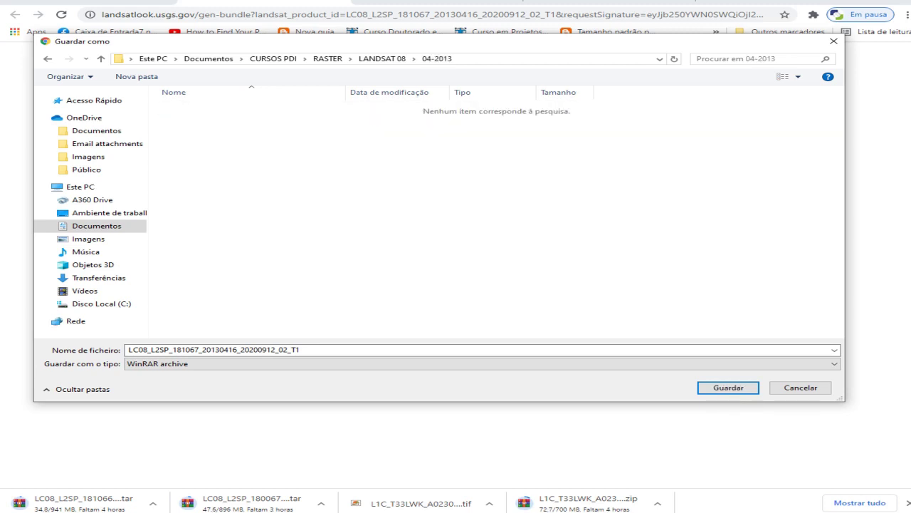
{"action": "key", "text": "Return"}
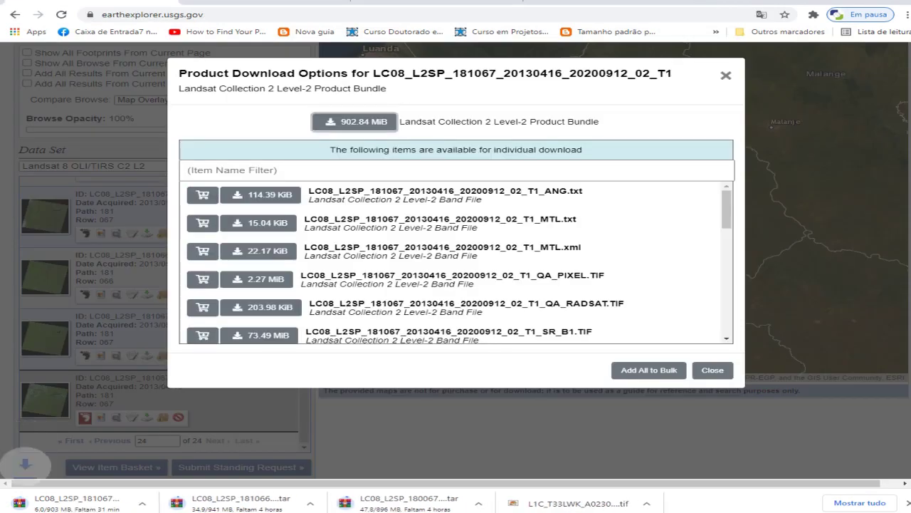
Close the bundle download options and switch the results to Landsat 7 ETM+ C2 L2
{"action": "left_click", "coordinate": [712, 370]}
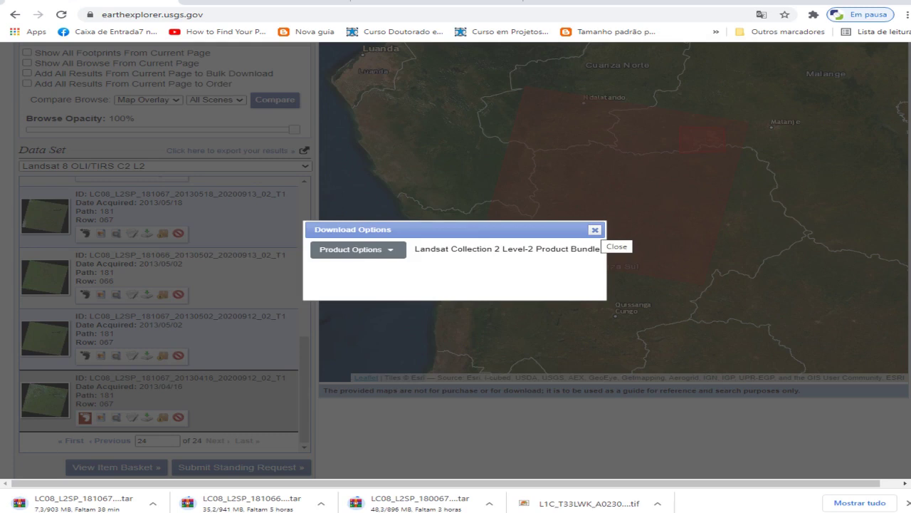
{"action": "left_click", "coordinate": [594, 229]}
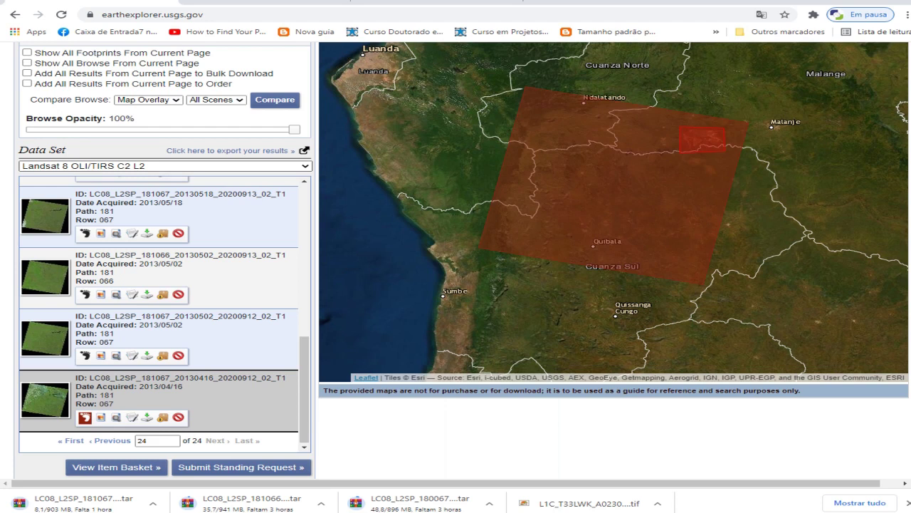
{"action": "left_click", "coordinate": [164, 165]}
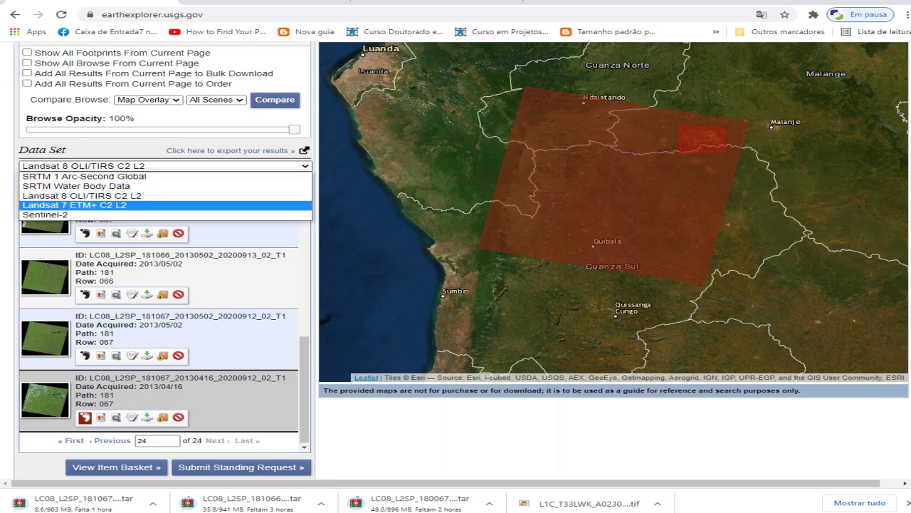
{"action": "key", "text": "Return"}
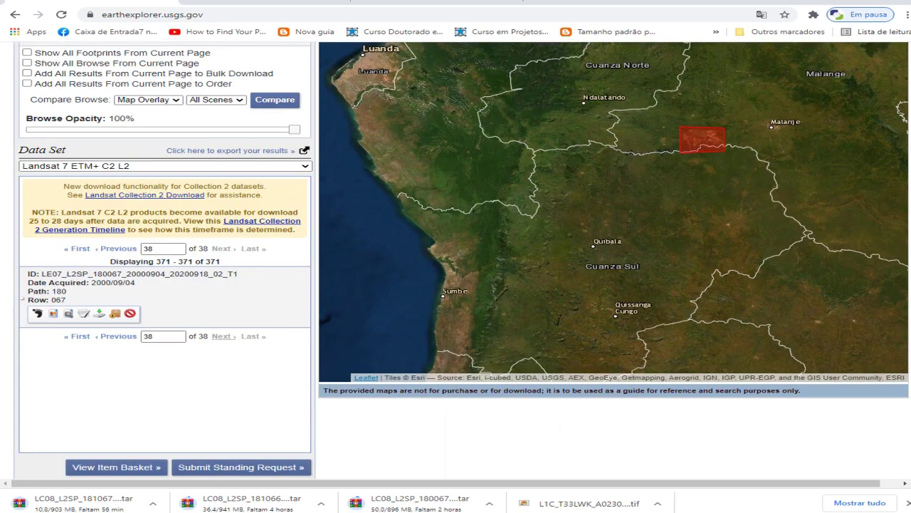
{"action": "scroll", "coordinate": [456, 260], "scroll_direction": "up", "scroll_amount": 2}
{"action": "scroll", "coordinate": [456, 261], "scroll_direction": "down", "scroll_amount": 2}
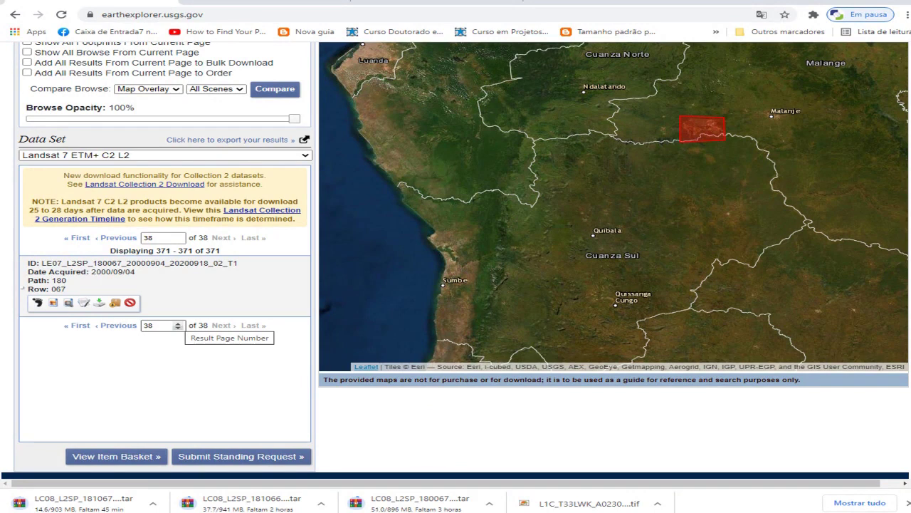
Go back to results page 37 and scroll through its Landsat 7 scenes
{"action": "left_click", "coordinate": [178, 328]}
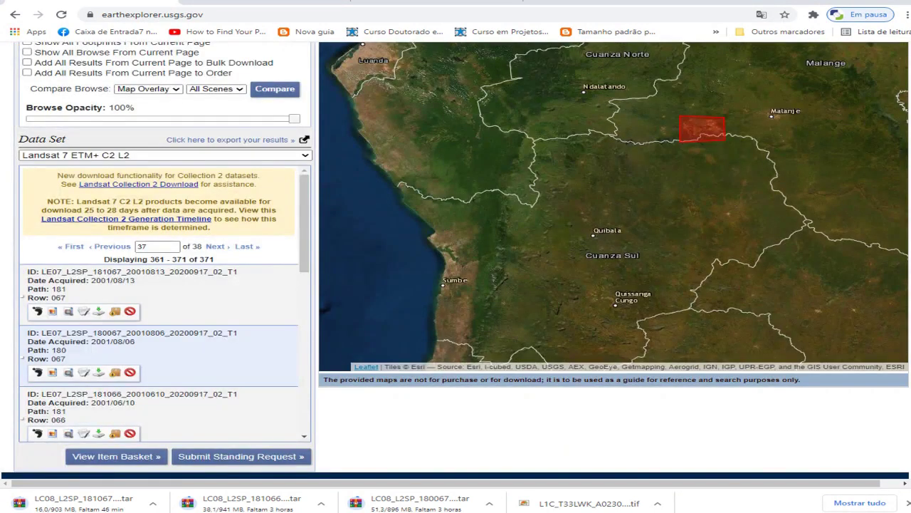
{"action": "scroll", "coordinate": [164, 306], "scroll_direction": "down", "scroll_amount": 5}
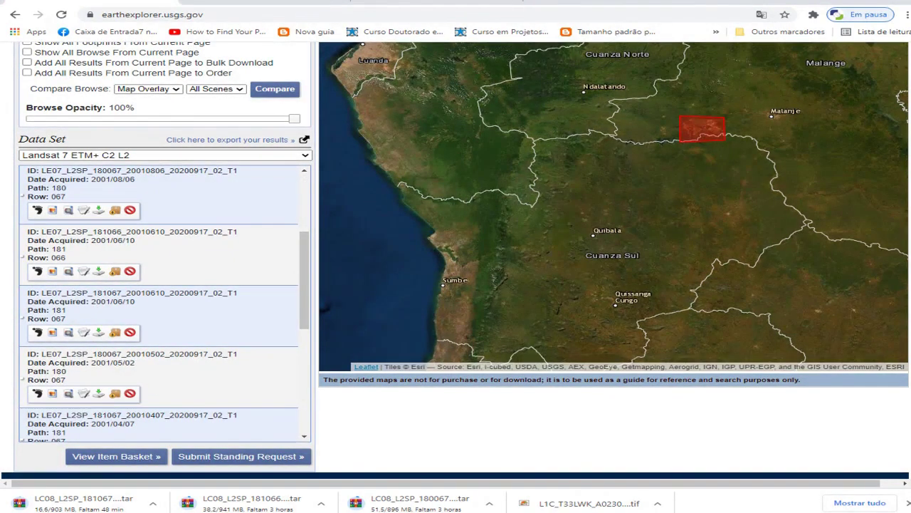
{"action": "scroll", "coordinate": [164, 304], "scroll_direction": "down", "scroll_amount": 3}
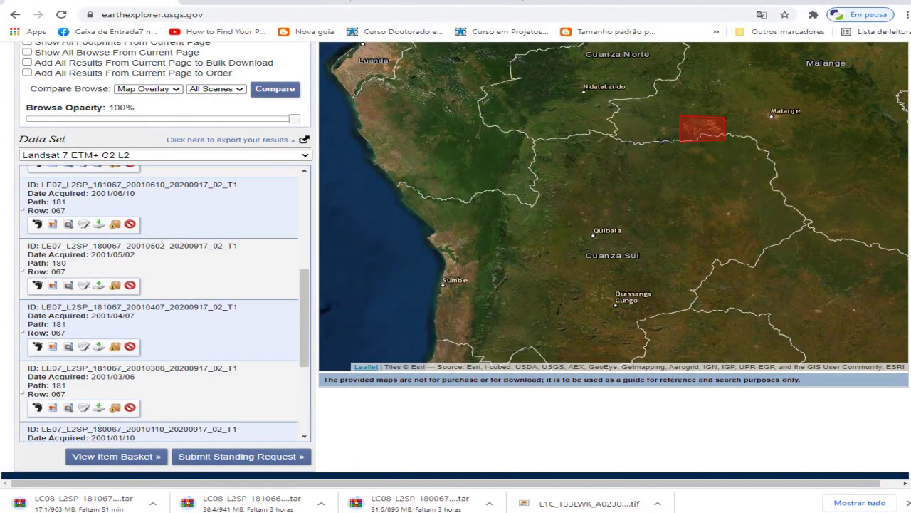
{"action": "scroll", "coordinate": [164, 304], "scroll_direction": "down", "scroll_amount": 4}
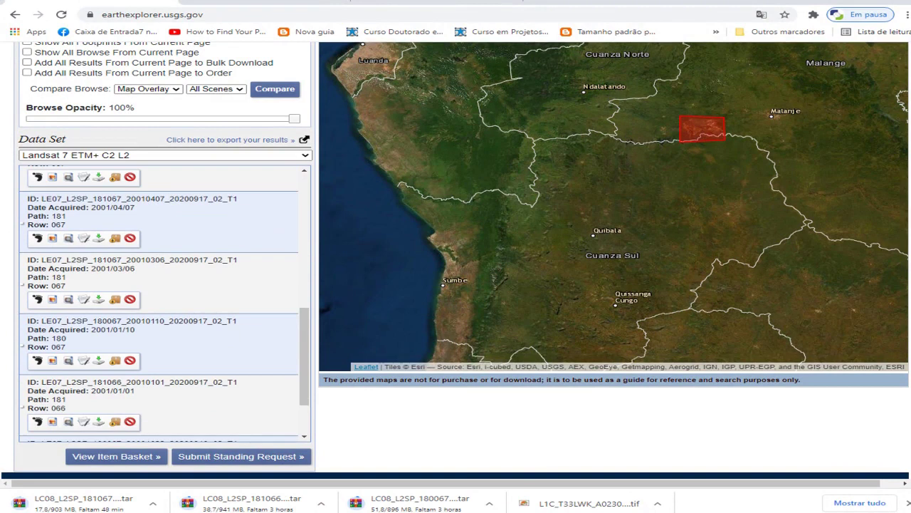
{"action": "scroll", "coordinate": [164, 304], "scroll_direction": "down", "scroll_amount": 1}
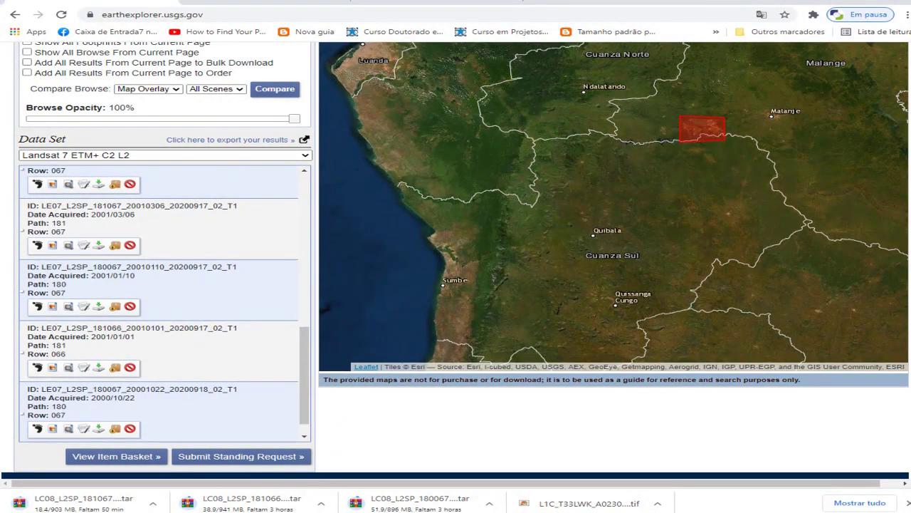
{"action": "scroll", "coordinate": [164, 304], "scroll_direction": "up", "scroll_amount": 10}
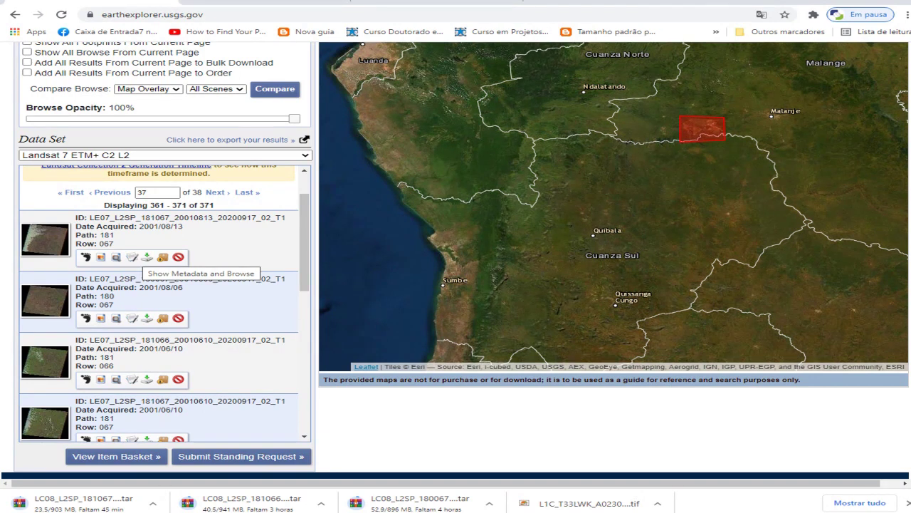
Review the 2001/08/13 scene's metadata, then show its footprint and browse overlay on the map
{"action": "left_click", "coordinate": [116, 257]}
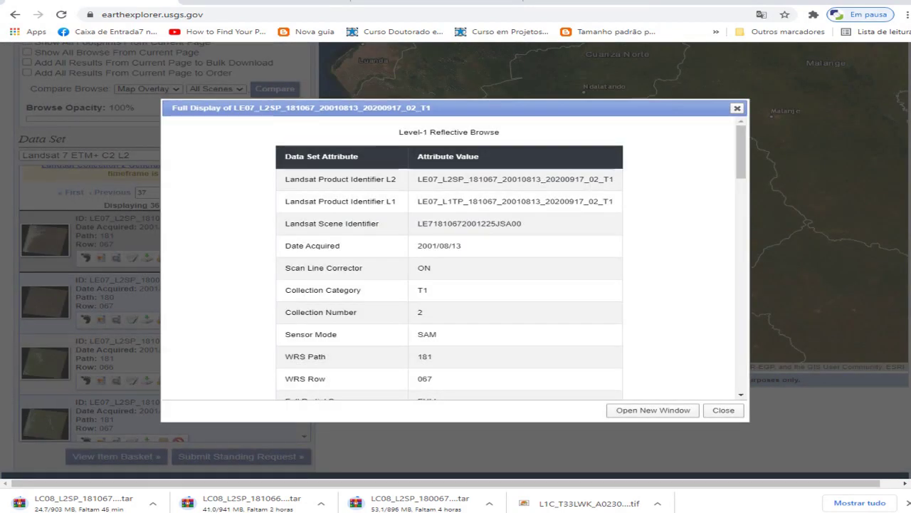
{"action": "scroll", "coordinate": [453, 256], "scroll_direction": "down", "scroll_amount": 2}
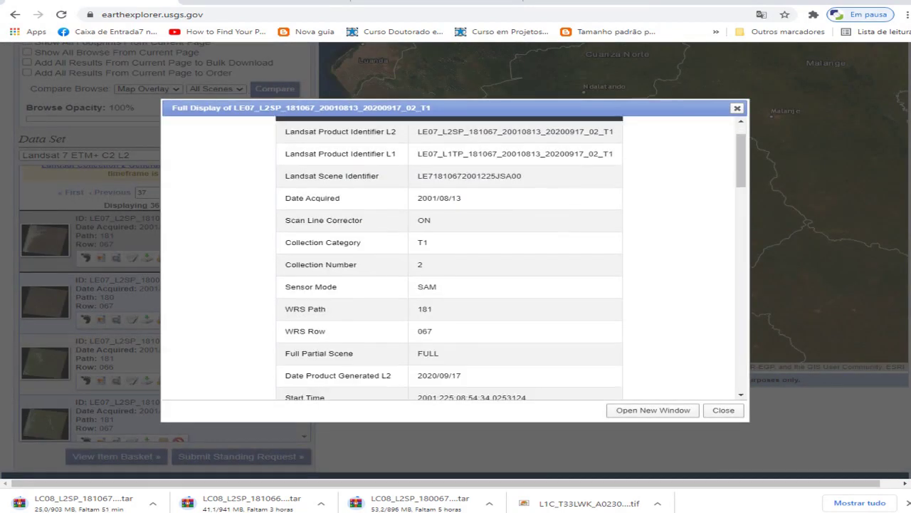
{"action": "scroll", "coordinate": [450, 256], "scroll_direction": "down", "scroll_amount": 1}
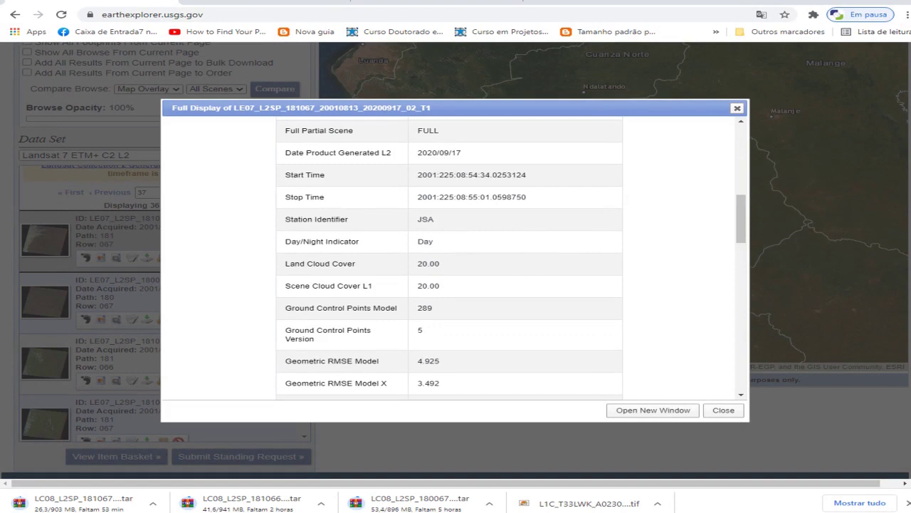
{"action": "left_click", "coordinate": [737, 107]}
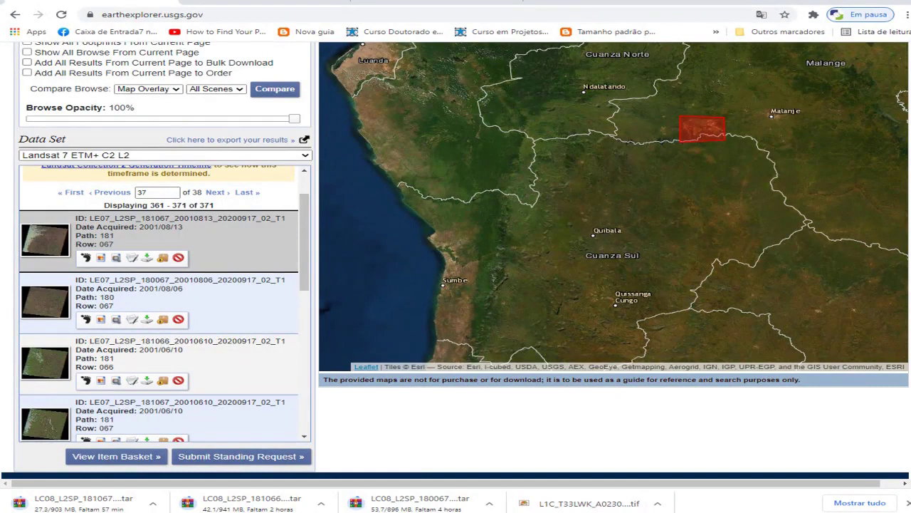
{"action": "left_click", "coordinate": [86, 258]}
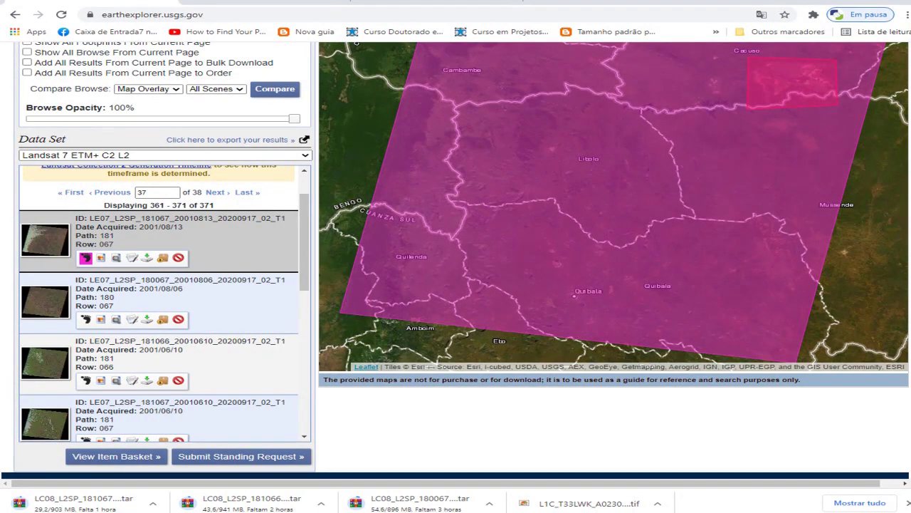
{"action": "left_click", "coordinate": [100, 257]}
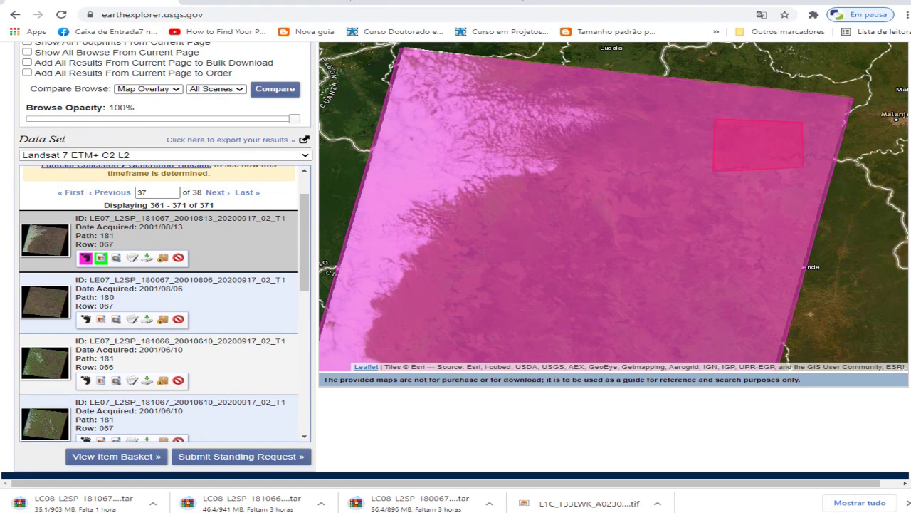
Download the 712.20 MiB Level-2 Product Bundle for LE07_L2SP_181067_20010813 via Product Options
{"action": "left_click", "coordinate": [146, 258]}
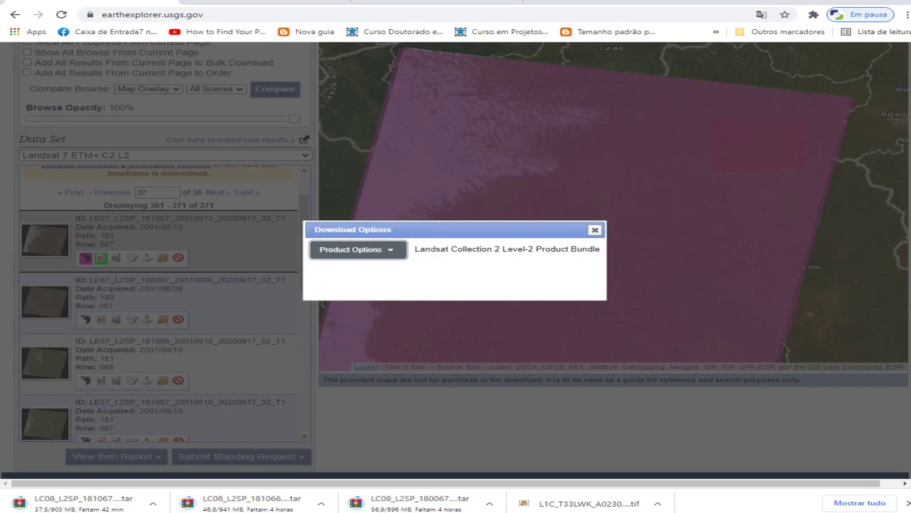
{"action": "left_click", "coordinate": [358, 250]}
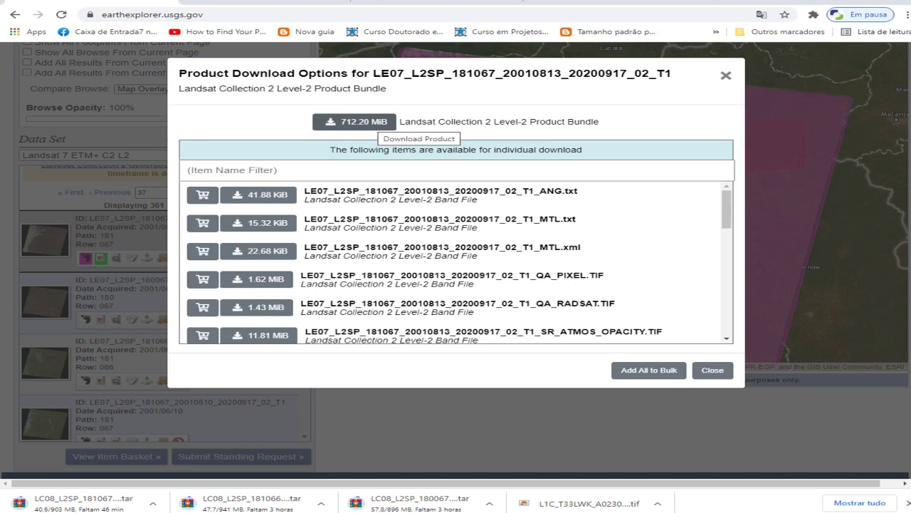
{"action": "left_click", "coordinate": [354, 122]}
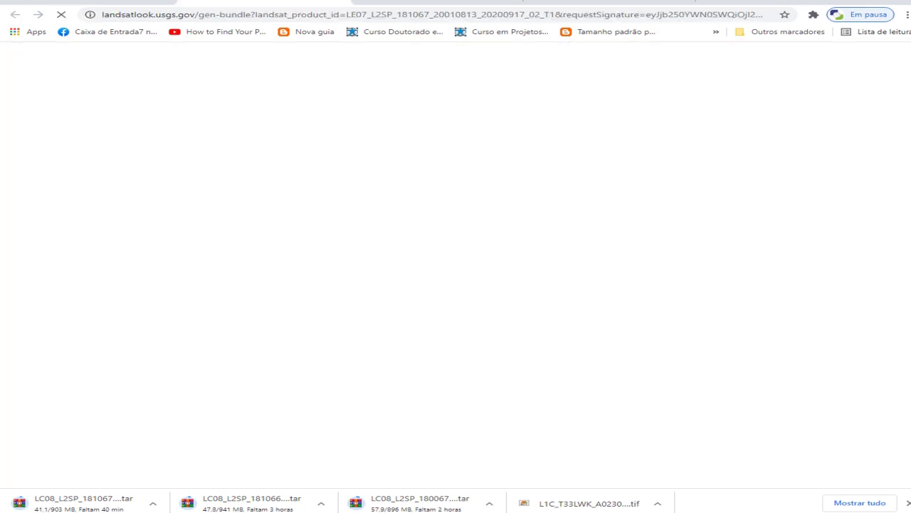